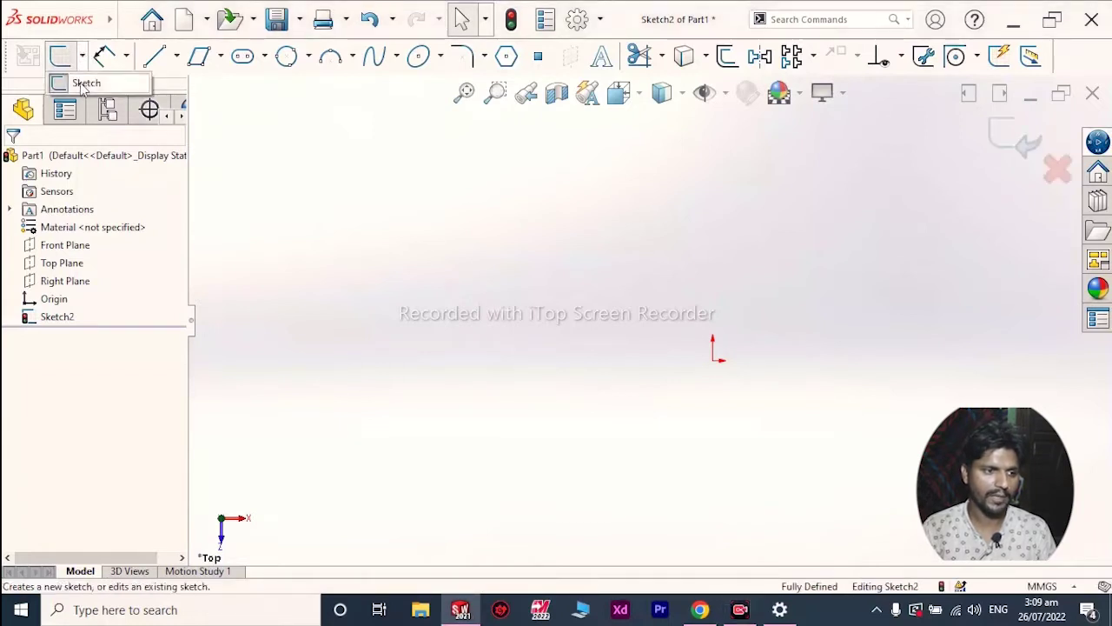
mouse_move(683, 56)
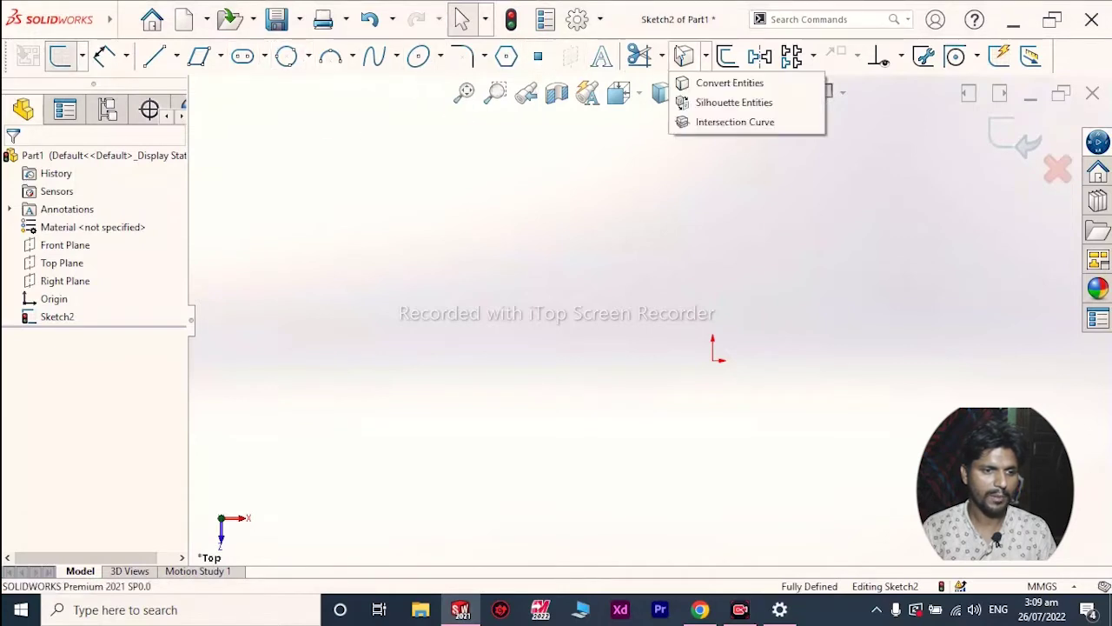
click(955, 55)
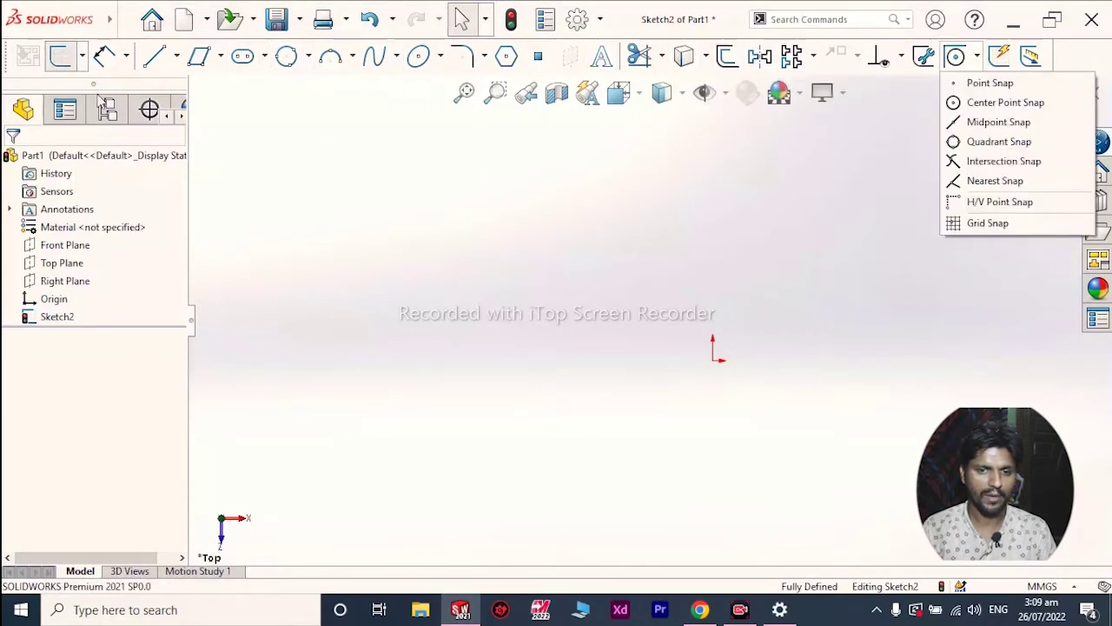
click(127, 62)
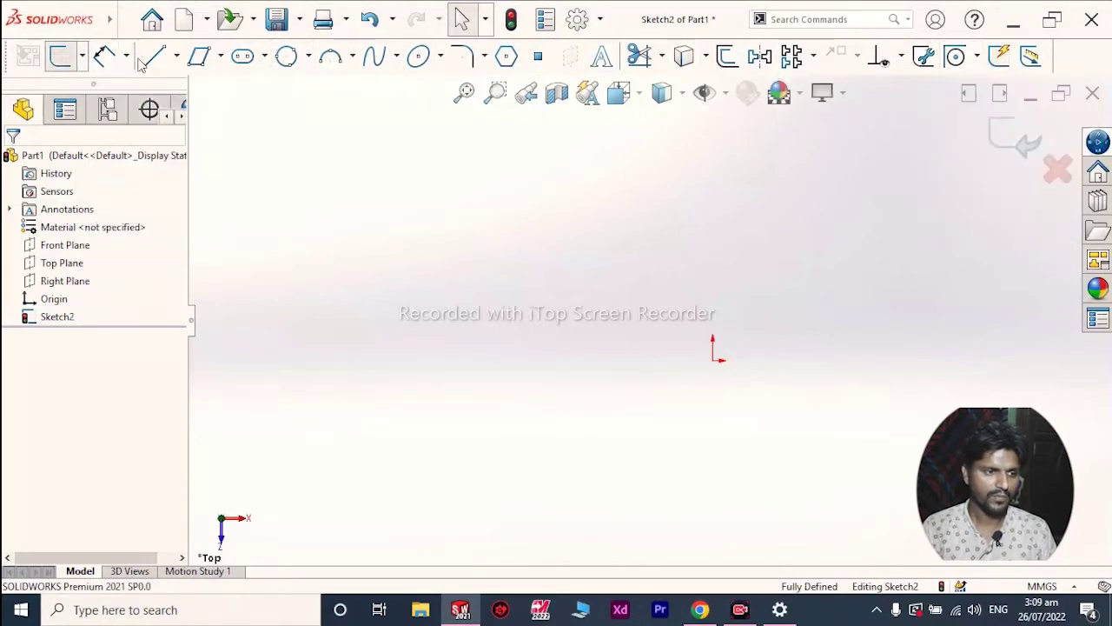
Sketch a single horizontal line about 156.5 mm long above the origin.
click(153, 55)
click(488, 278)
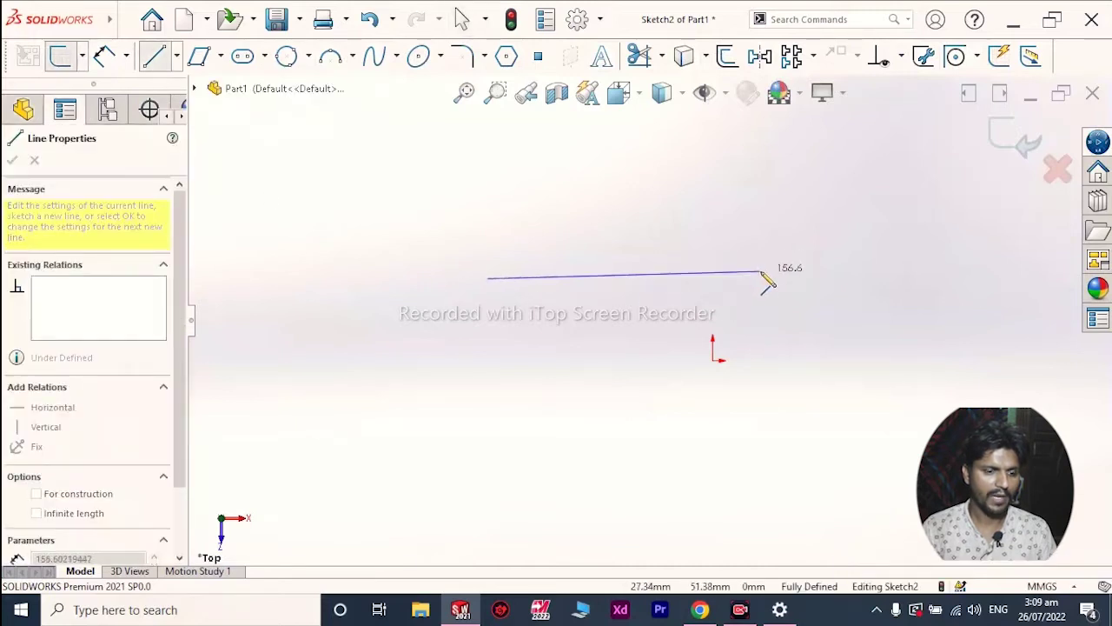
click(761, 278)
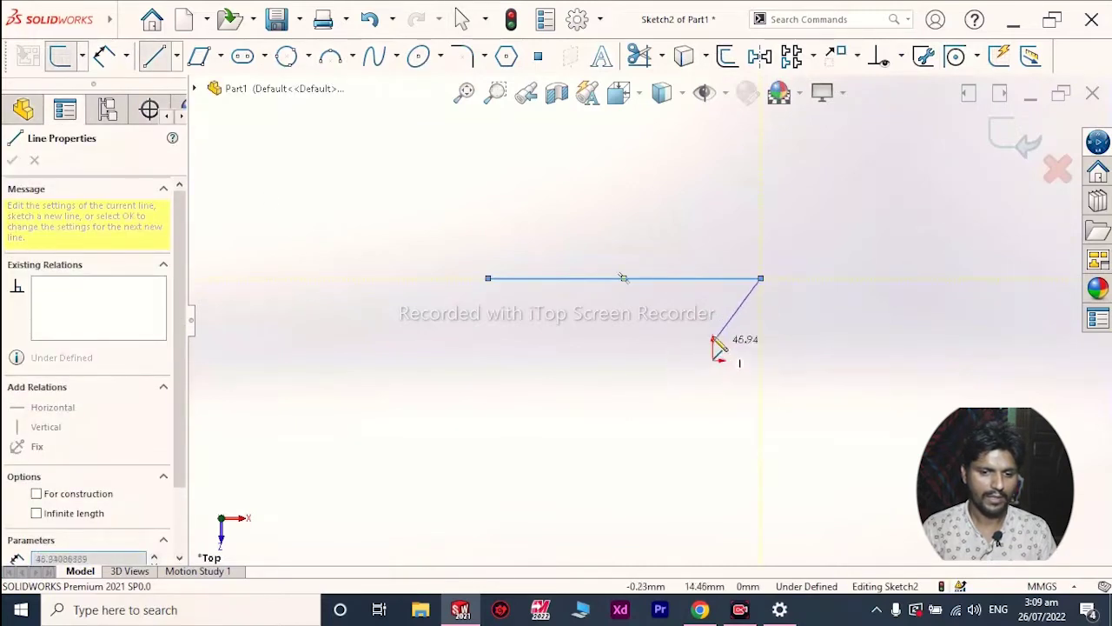
key(Escape)
Add a Smart Dimension between the horizontal line's two endpoints, placed above the line, accepting the proposed length.
click(126, 56)
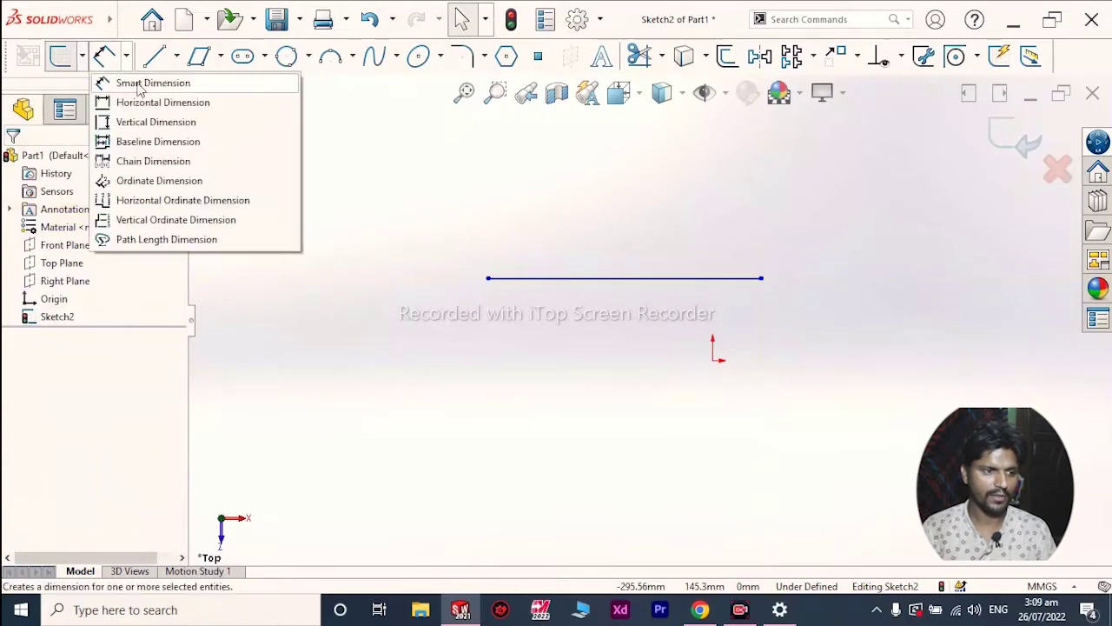
click(139, 84)
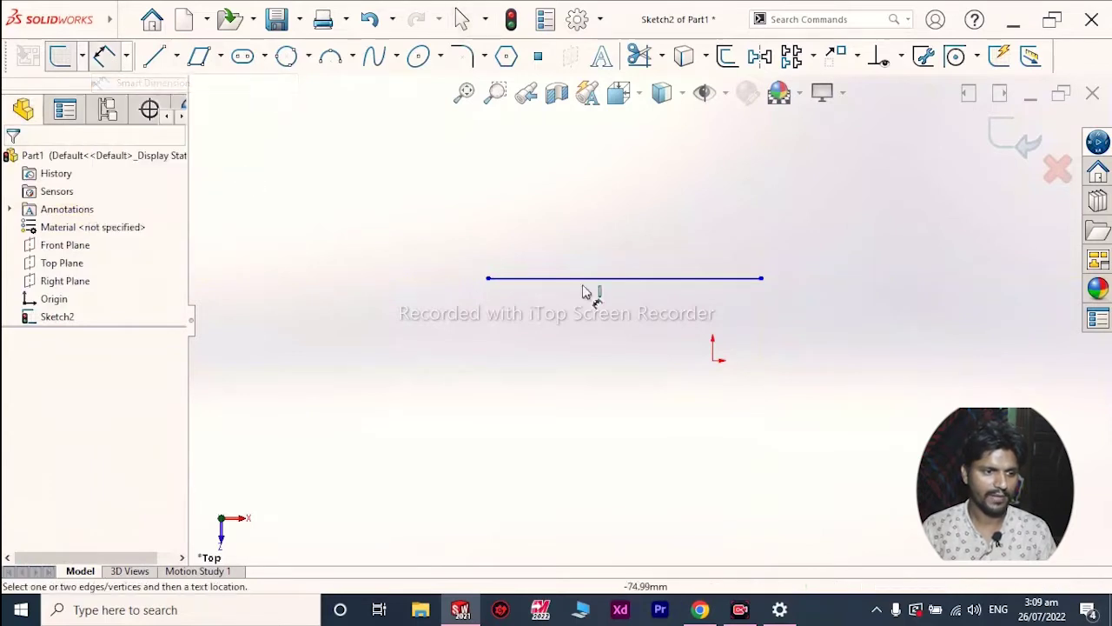
click(488, 278)
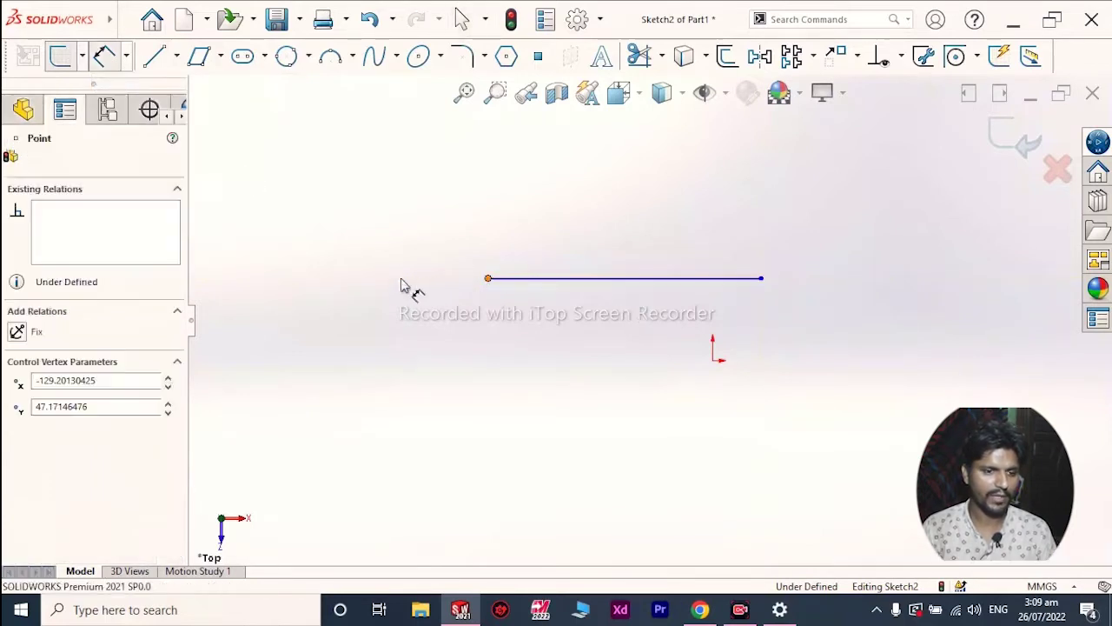
click(761, 278)
click(774, 181)
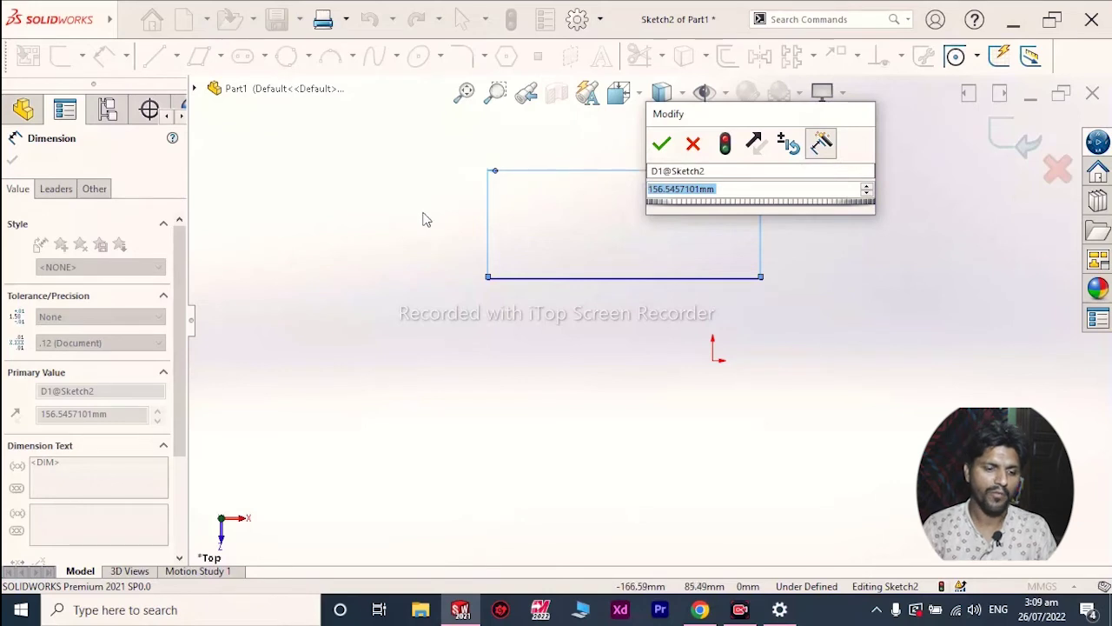
click(722, 188)
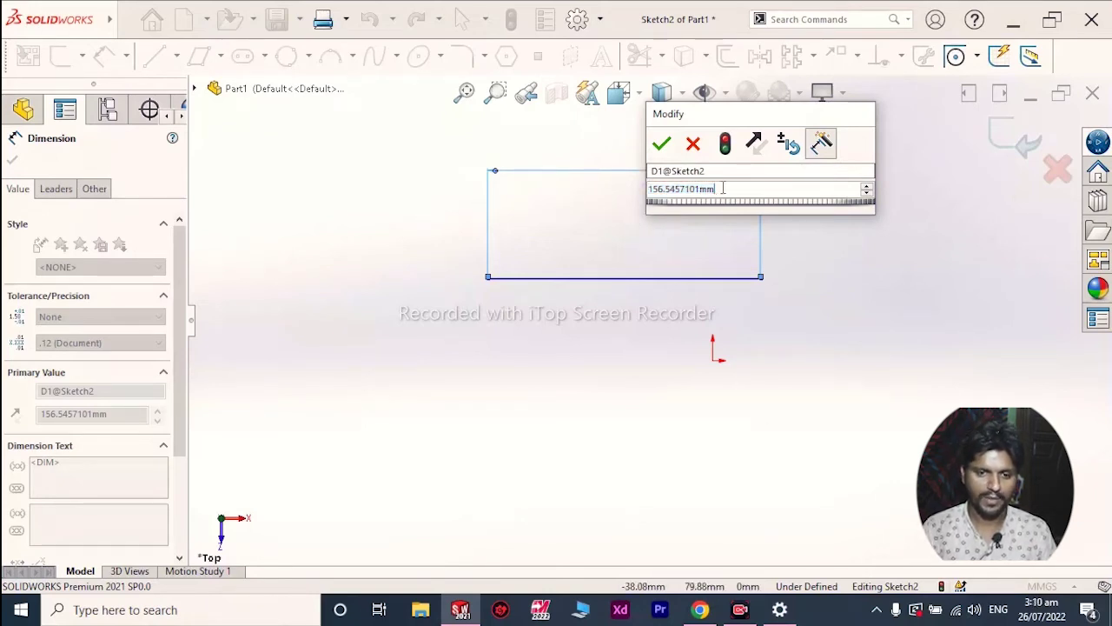
click(662, 146)
click(534, 324)
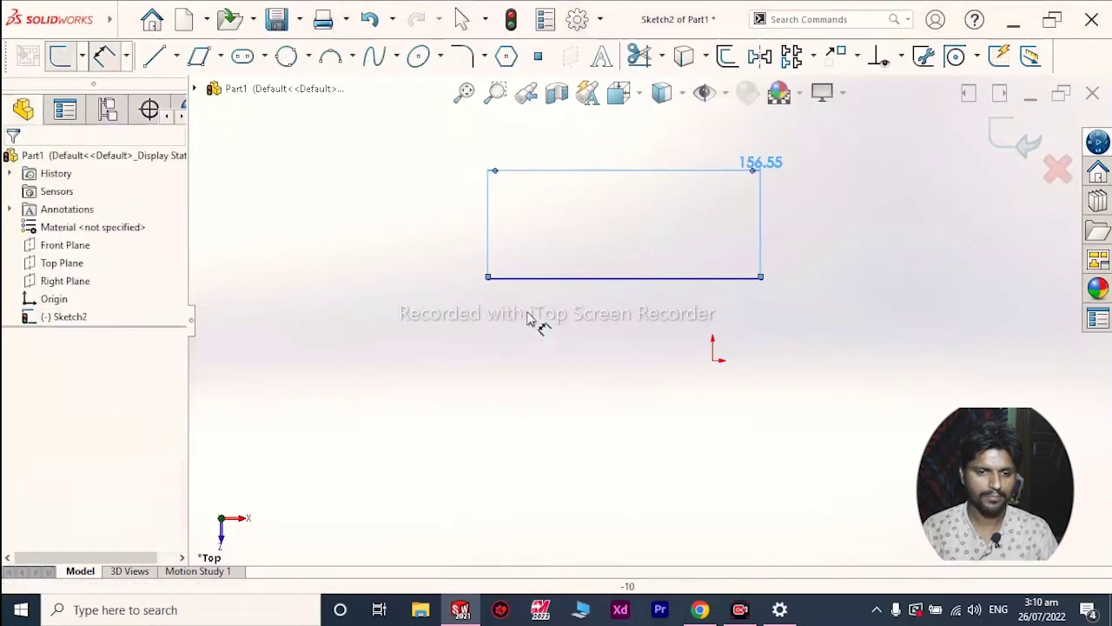
Try to add a second Smart Dimension between the same two endpoints, placed below the line.
click(126, 58)
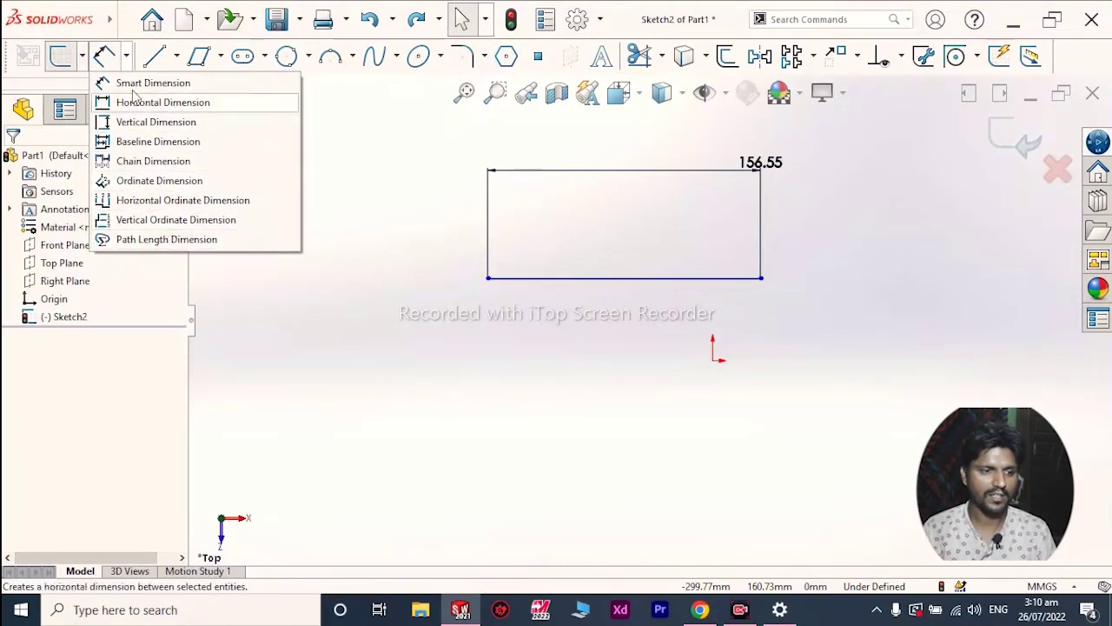
click(141, 83)
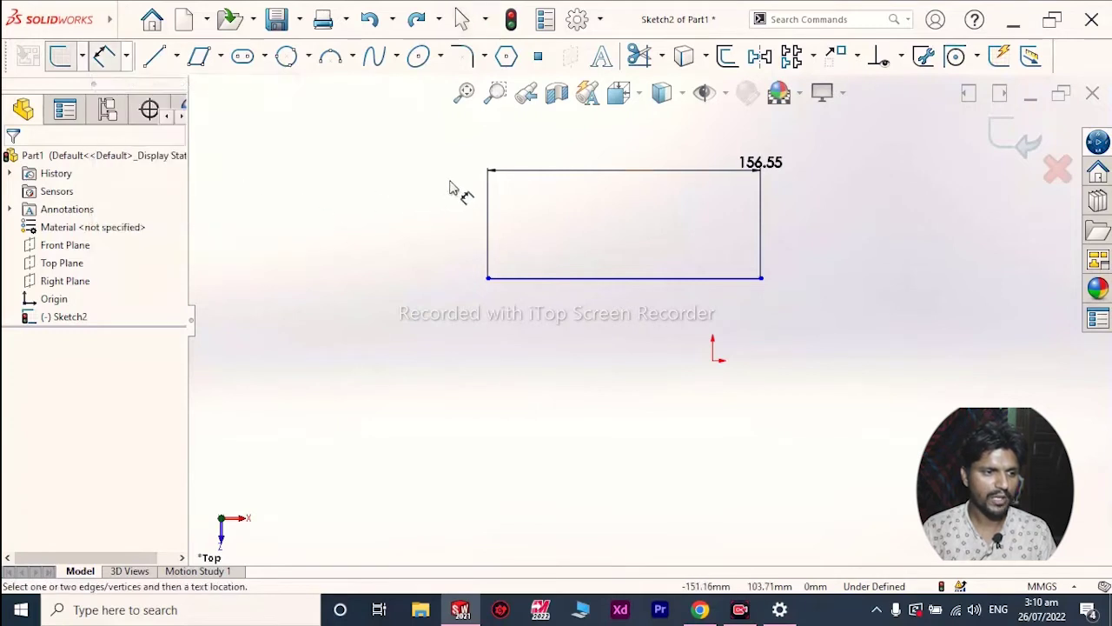
click(488, 278)
click(761, 279)
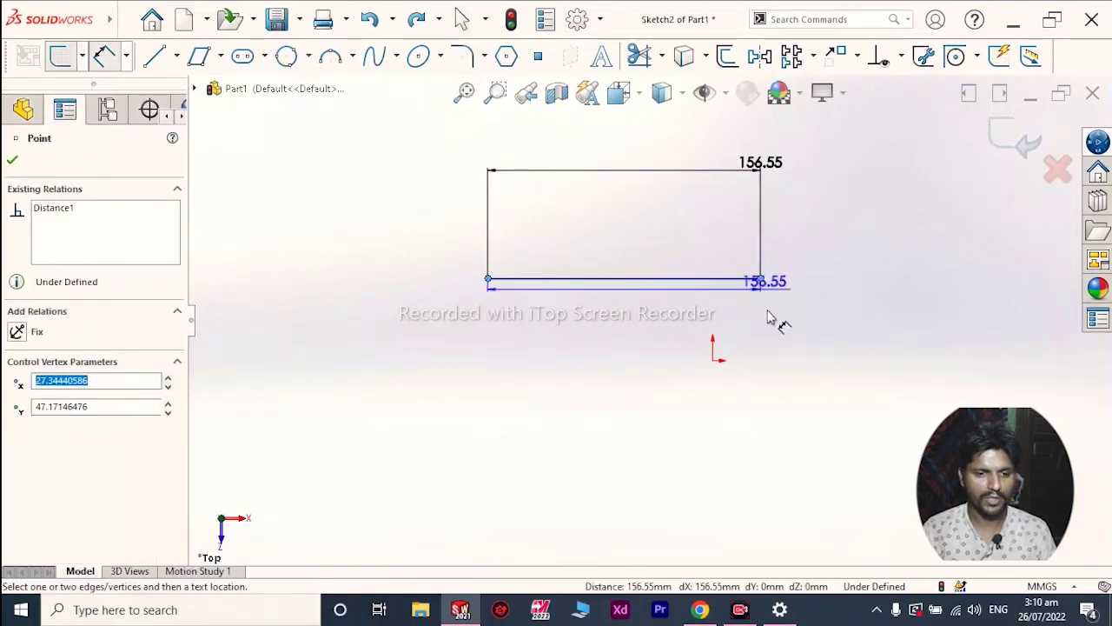
click(778, 408)
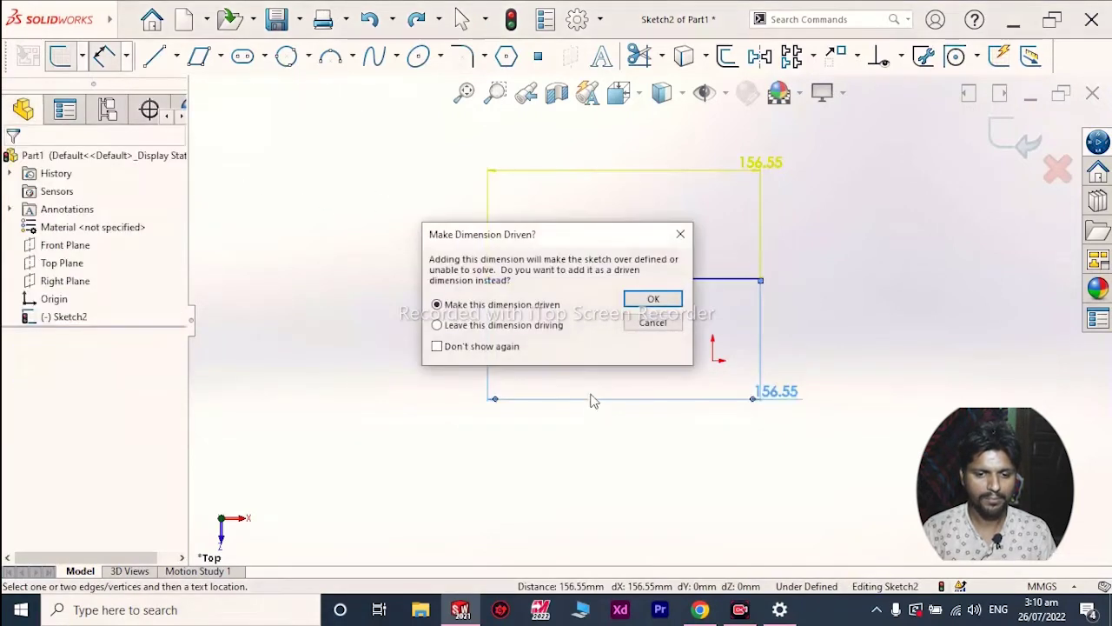
click(681, 237)
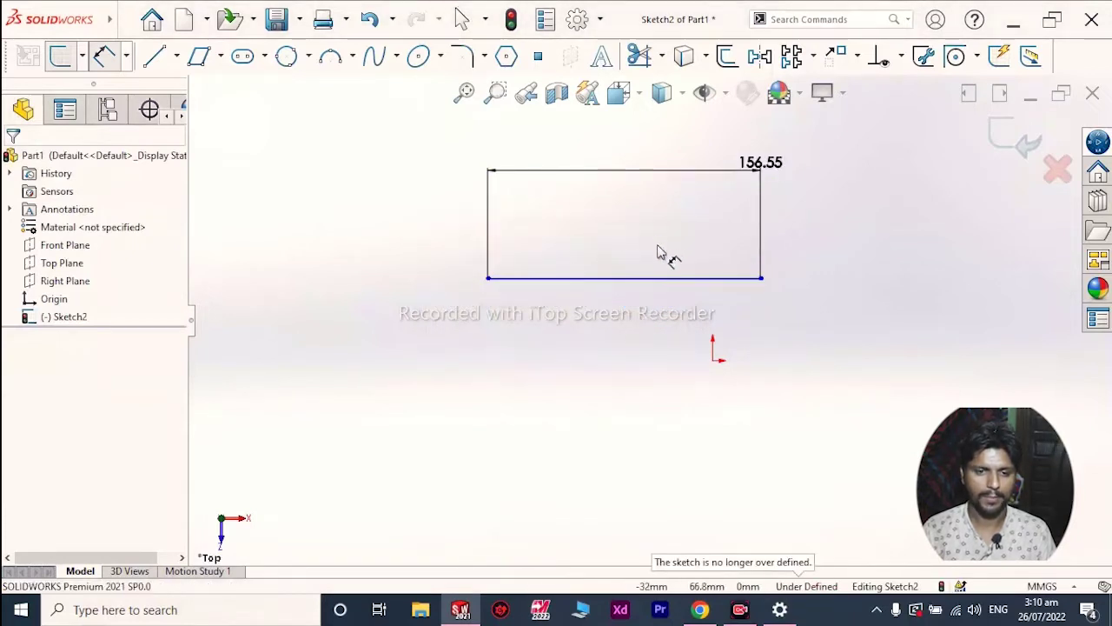
Undo the length dimension and the horizontal line to empty the sketch.
key(space)
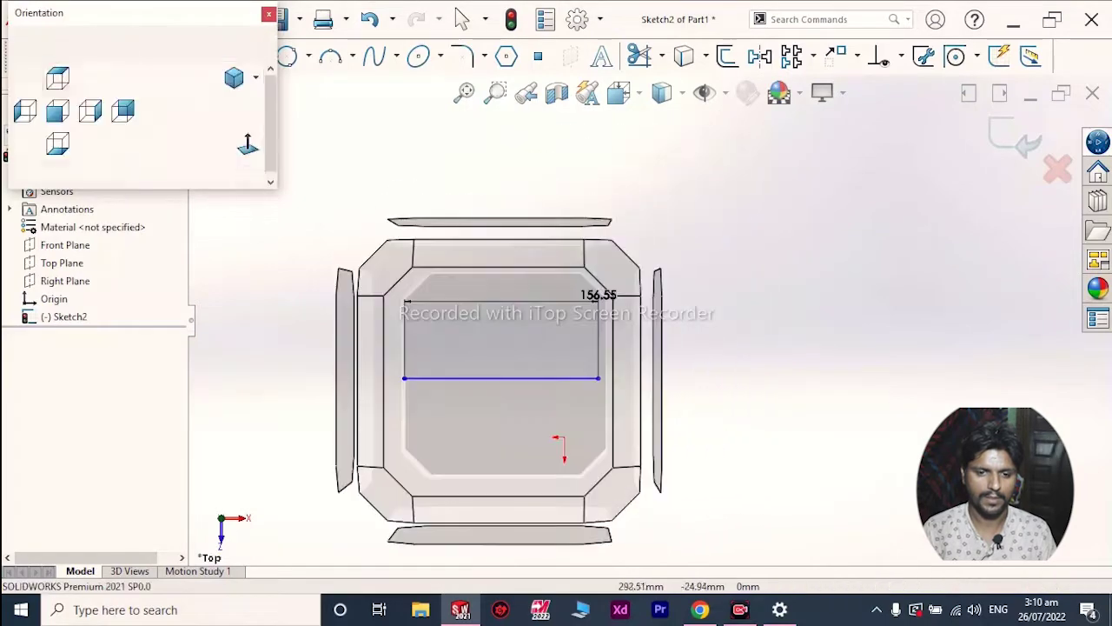
key(ctrl+z)
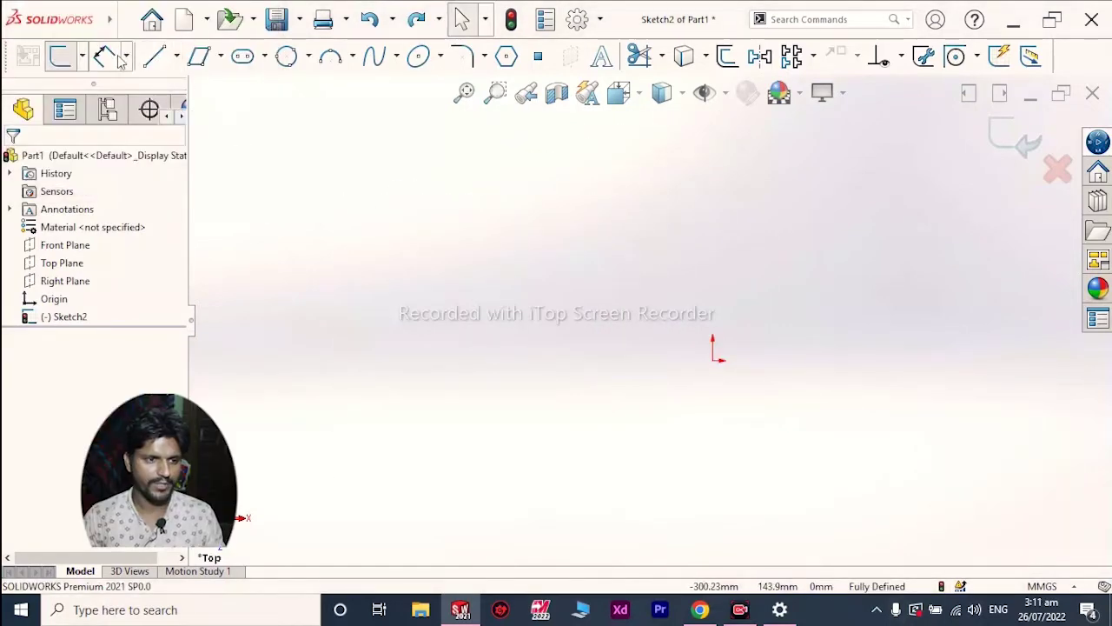
click(177, 61)
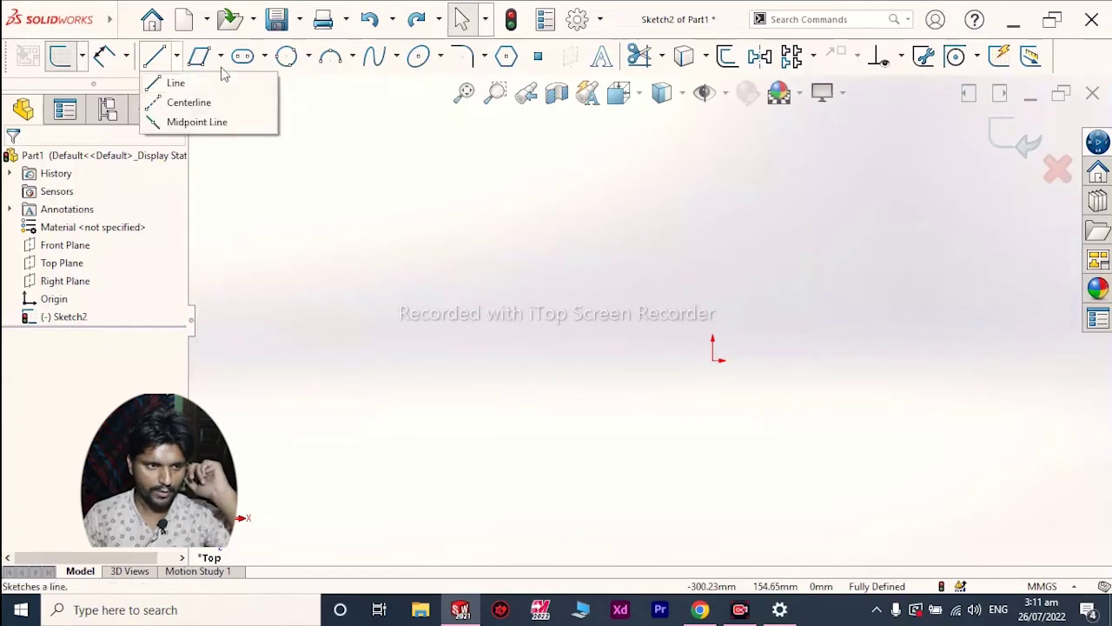
click(309, 56)
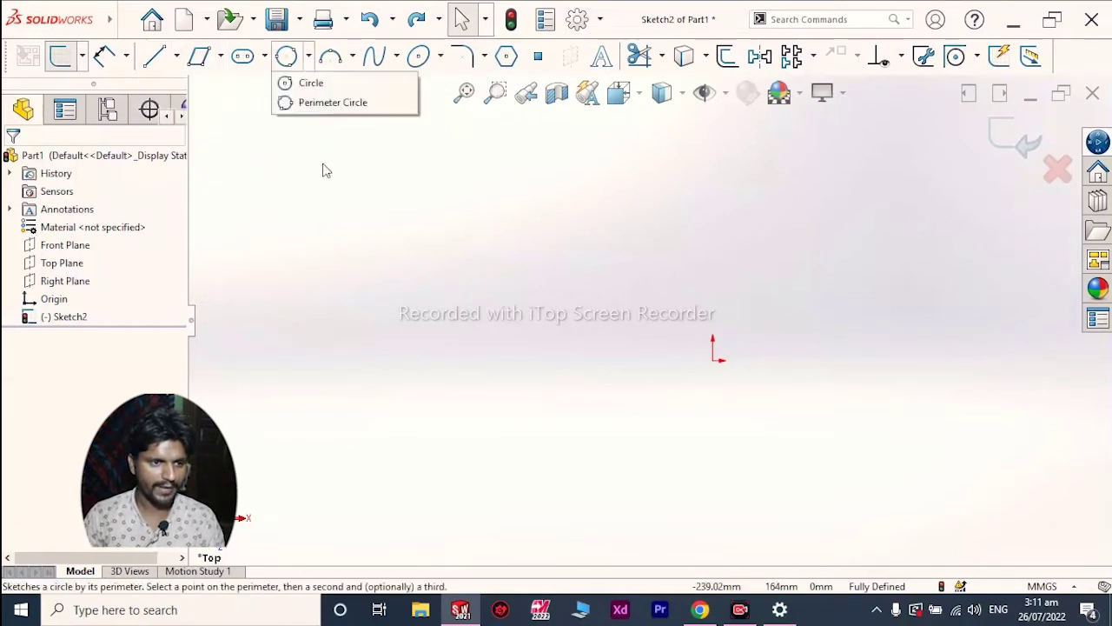
Sketch a chain of seven connected lines, starting with a nearly horizontal one about 279 mm long and looping back around above it.
click(177, 60)
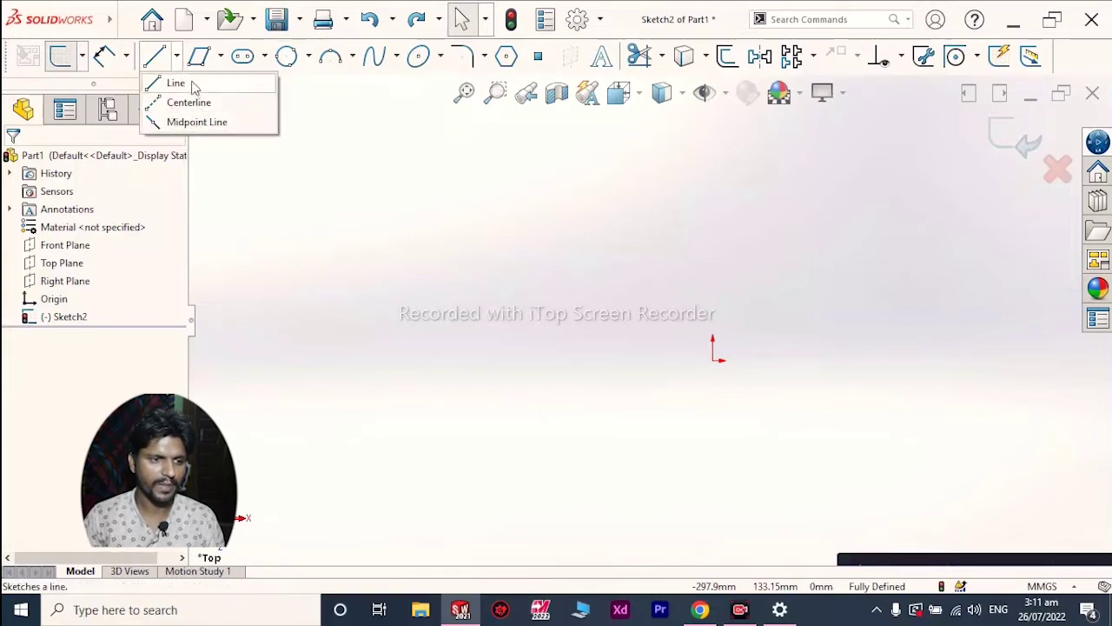
click(193, 84)
click(313, 234)
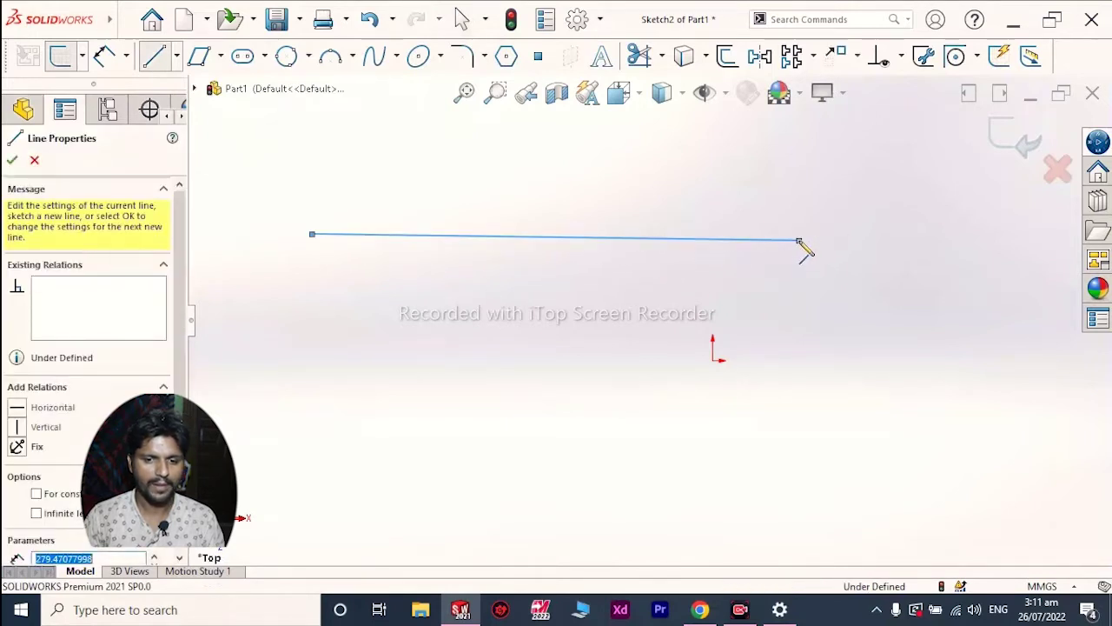
click(800, 241)
click(703, 450)
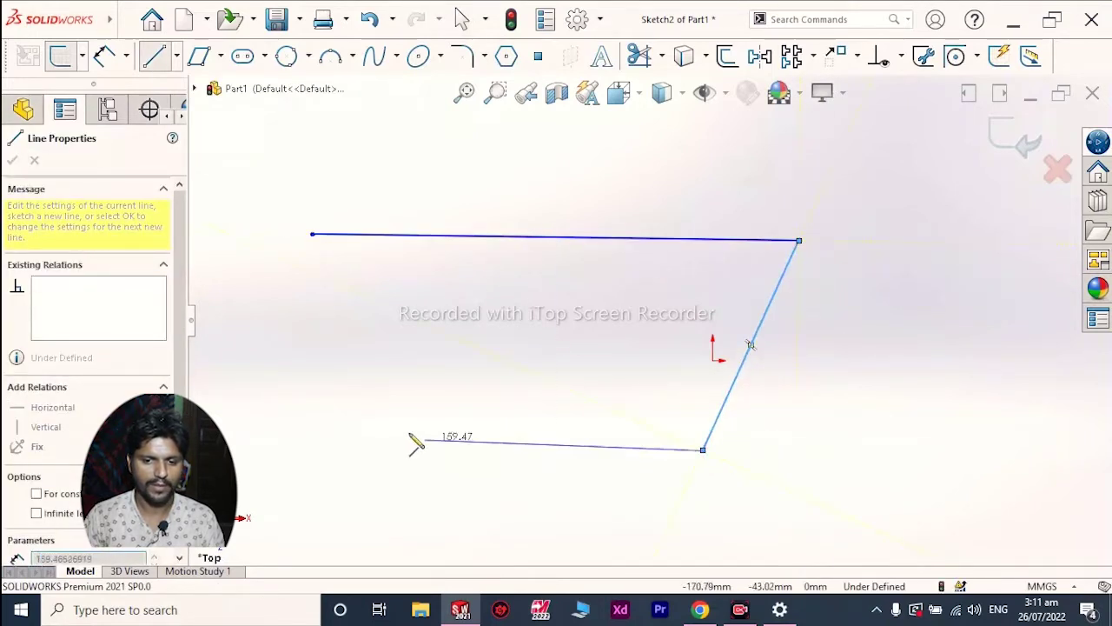
click(400, 427)
click(339, 283)
click(402, 127)
click(859, 172)
click(883, 345)
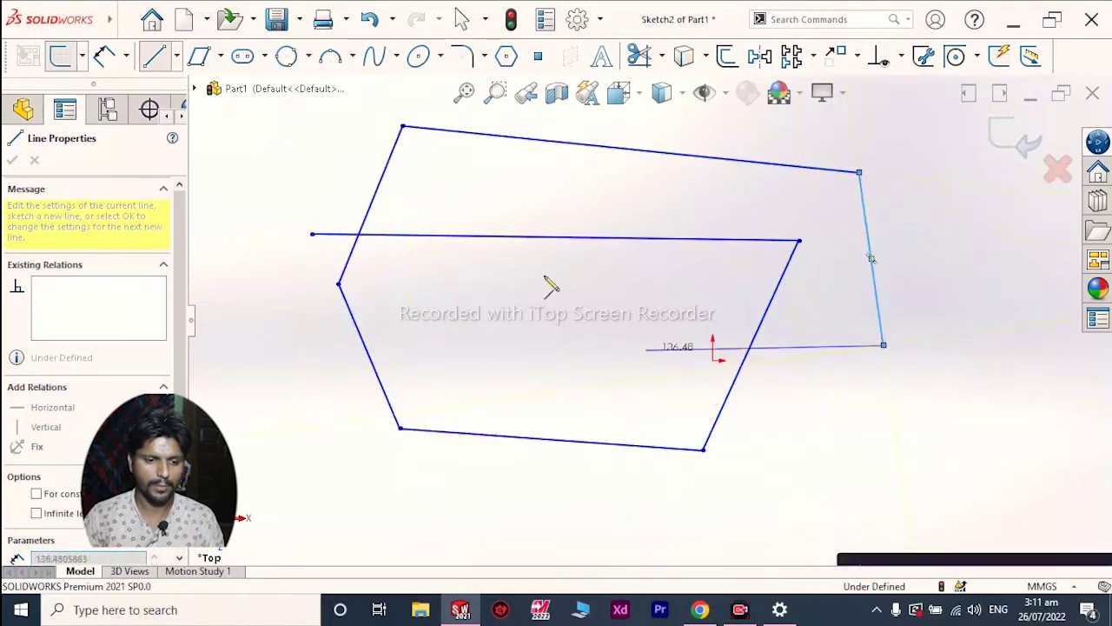
Continue the chain with five more line segments inside the outline, end it and undo these added segments.
click(645, 350)
click(502, 191)
click(502, 150)
click(640, 224)
click(680, 223)
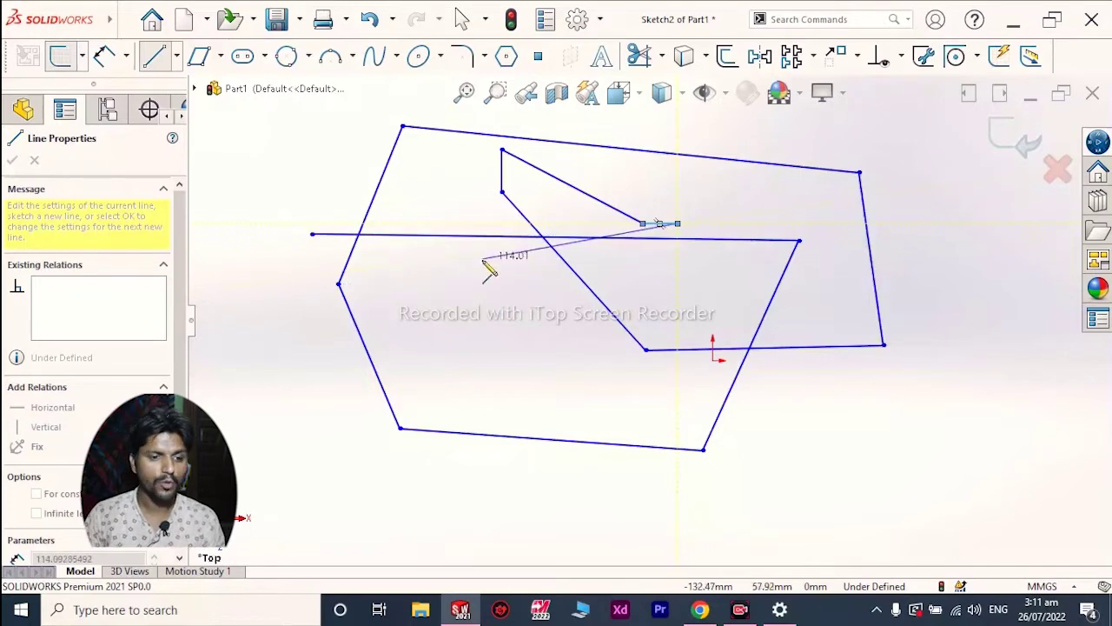
key(Escape)
key(ctrl+z)
key(ctrl+z)
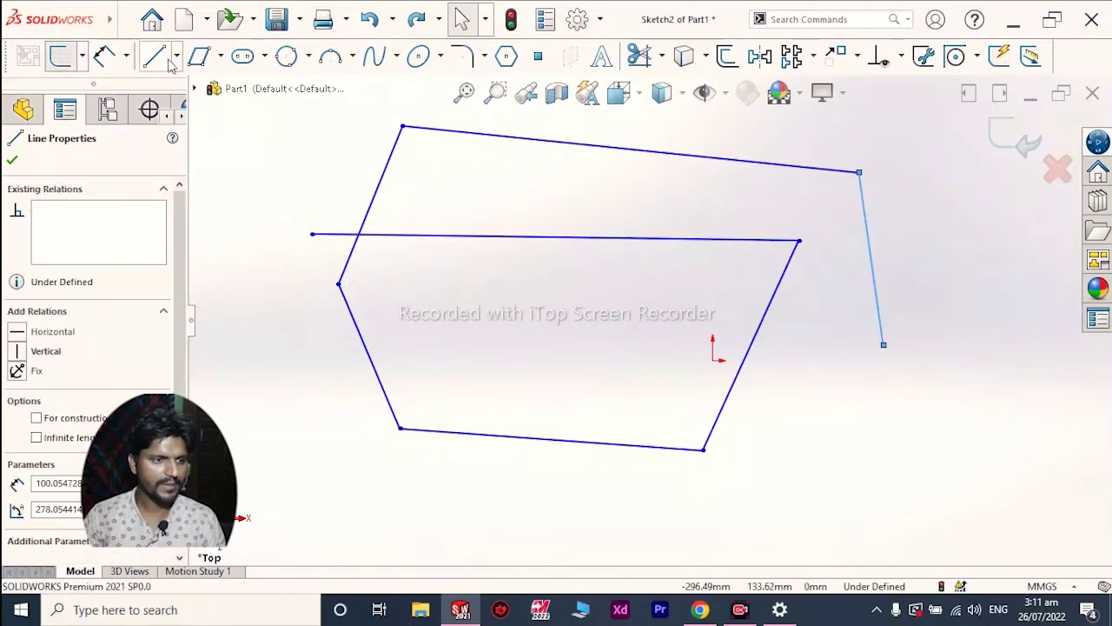
Sketch three connected centerlines below and beside the outline, starting with a nearly horizontal one about 239 mm long.
click(177, 57)
click(178, 102)
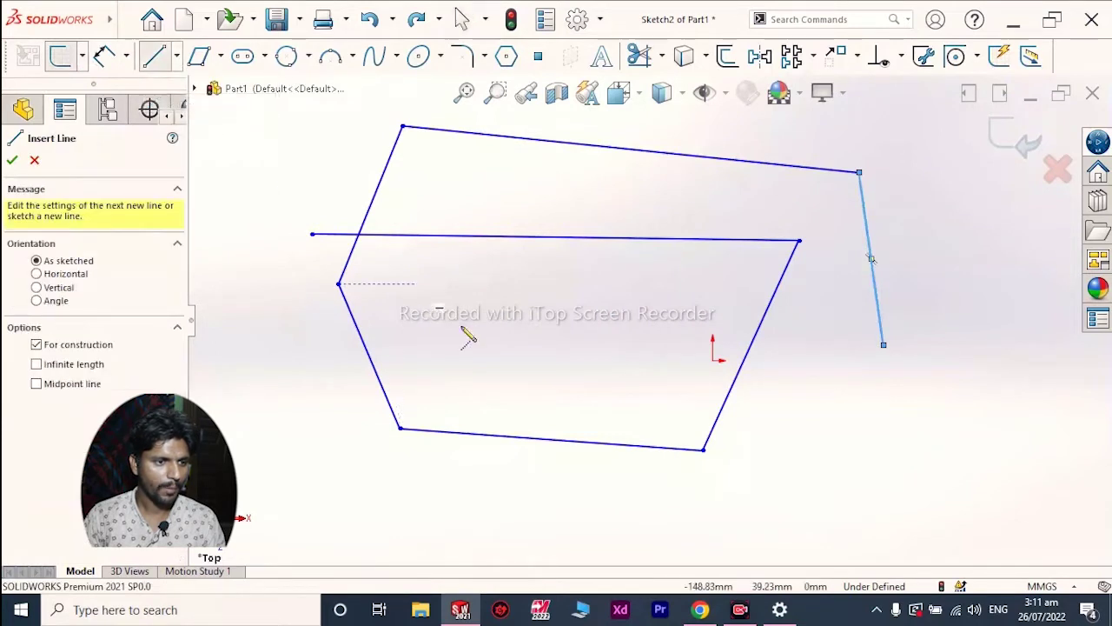
click(356, 517)
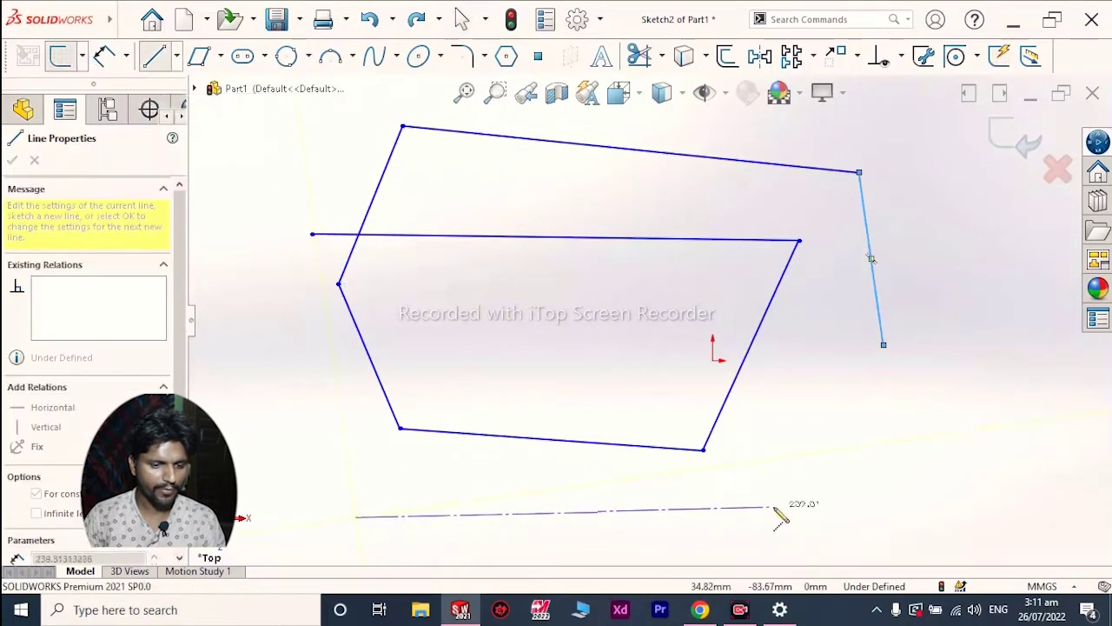
click(774, 506)
click(858, 405)
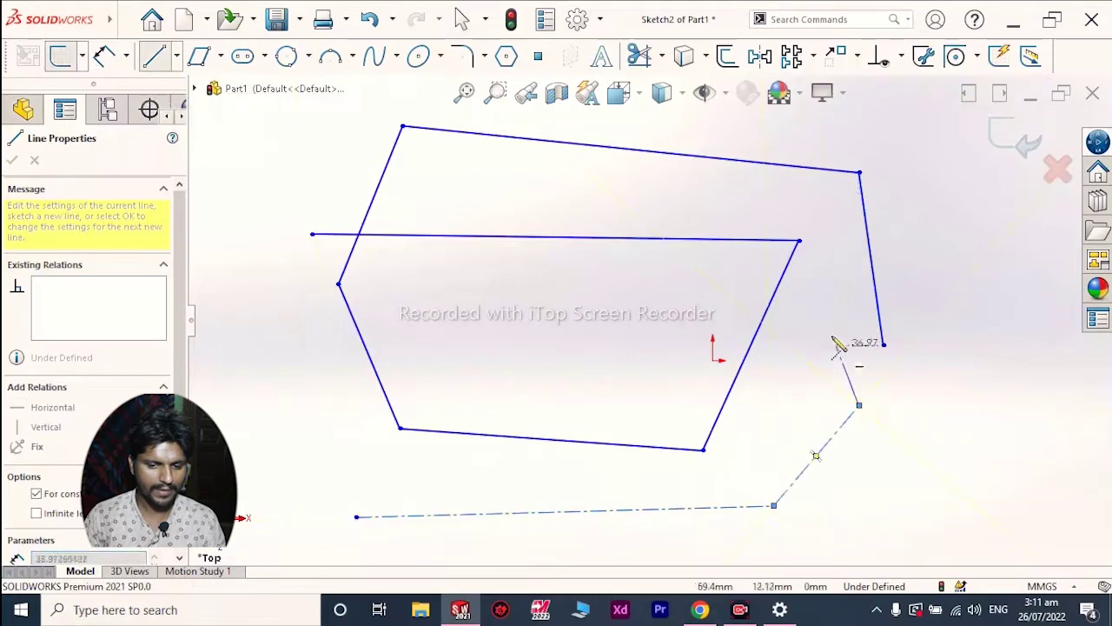
click(828, 331)
Extend the centerline chain with four more segments through the outline and remove these added segments again.
click(571, 301)
click(534, 359)
click(550, 479)
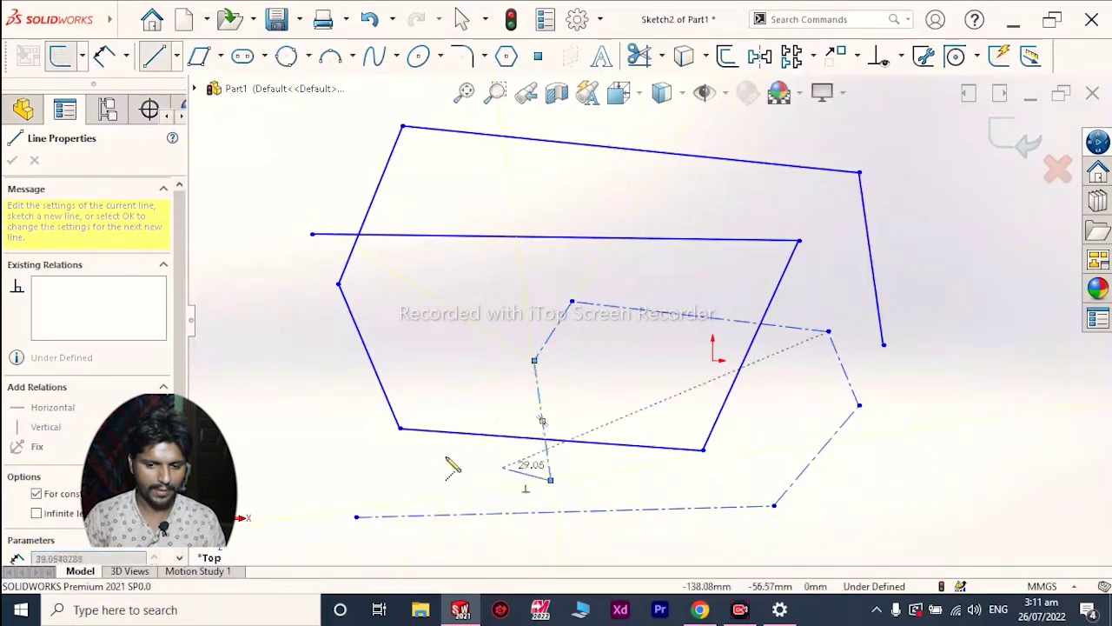
click(399, 450)
key(ctrl+z)
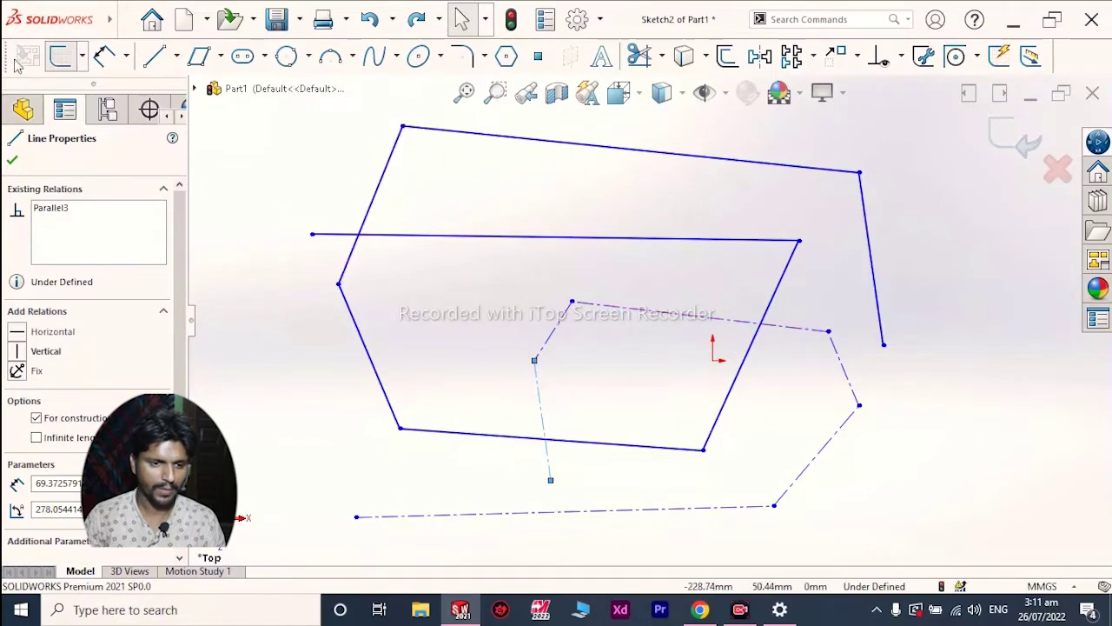
key(Delete)
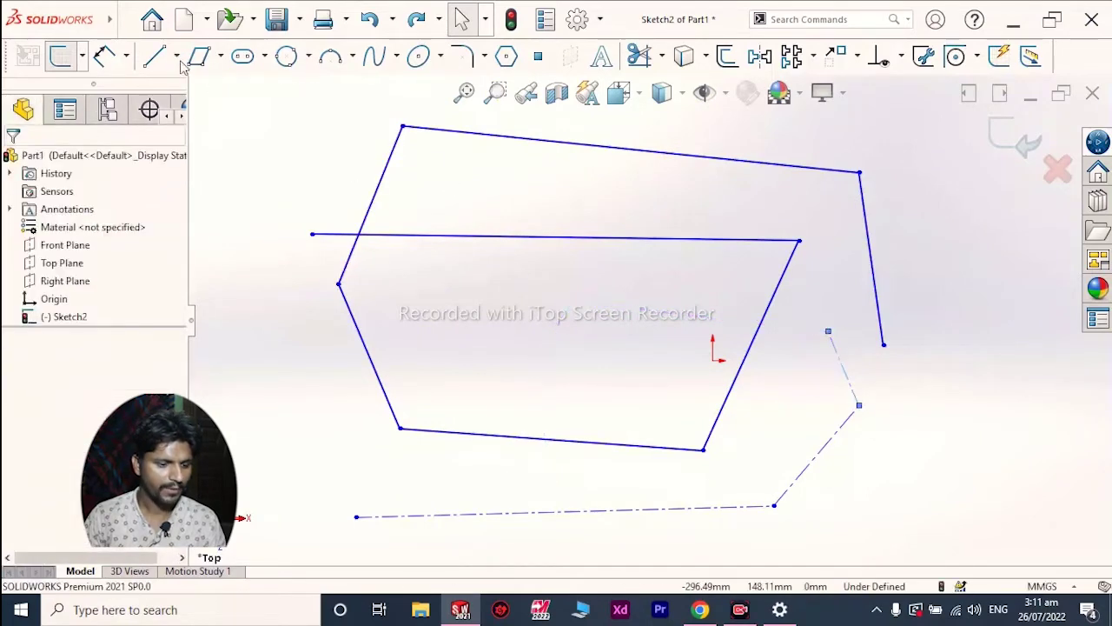
click(176, 56)
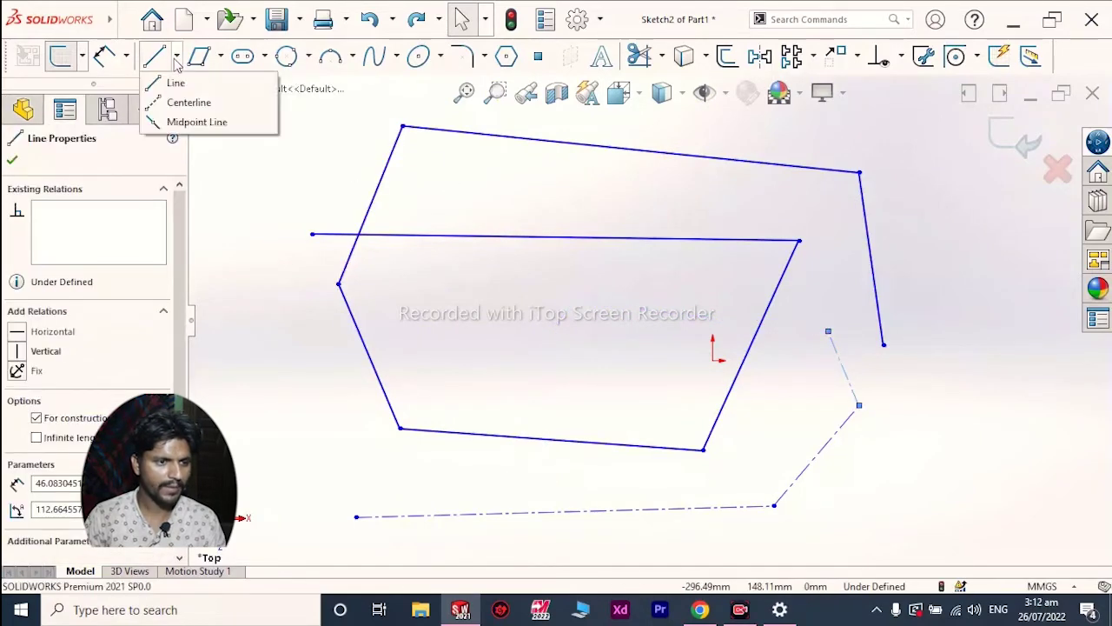
click(197, 122)
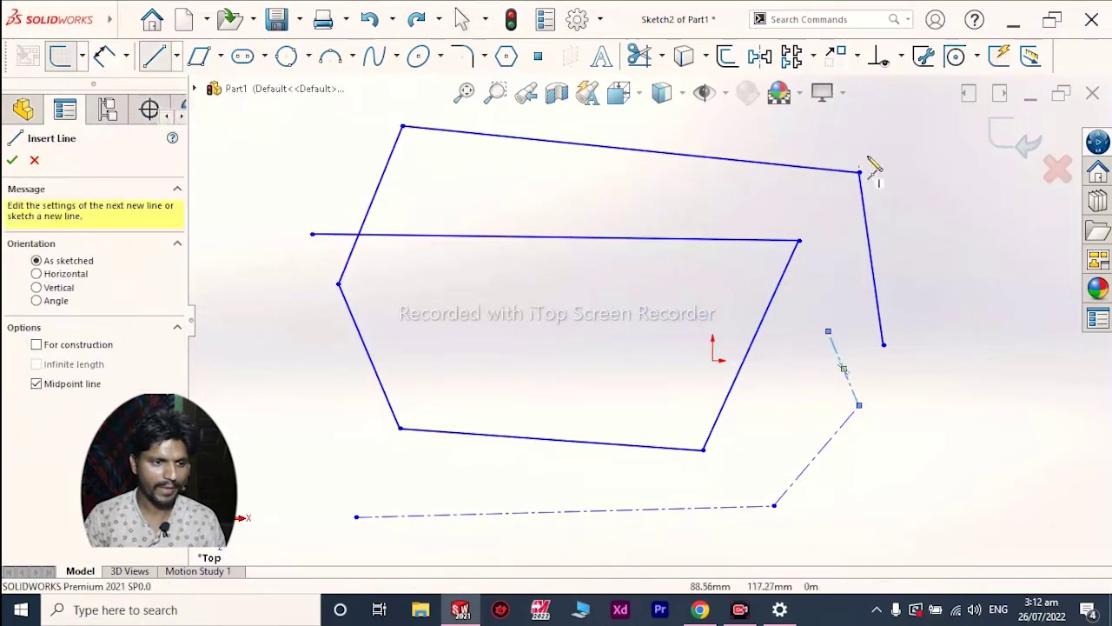
click(829, 133)
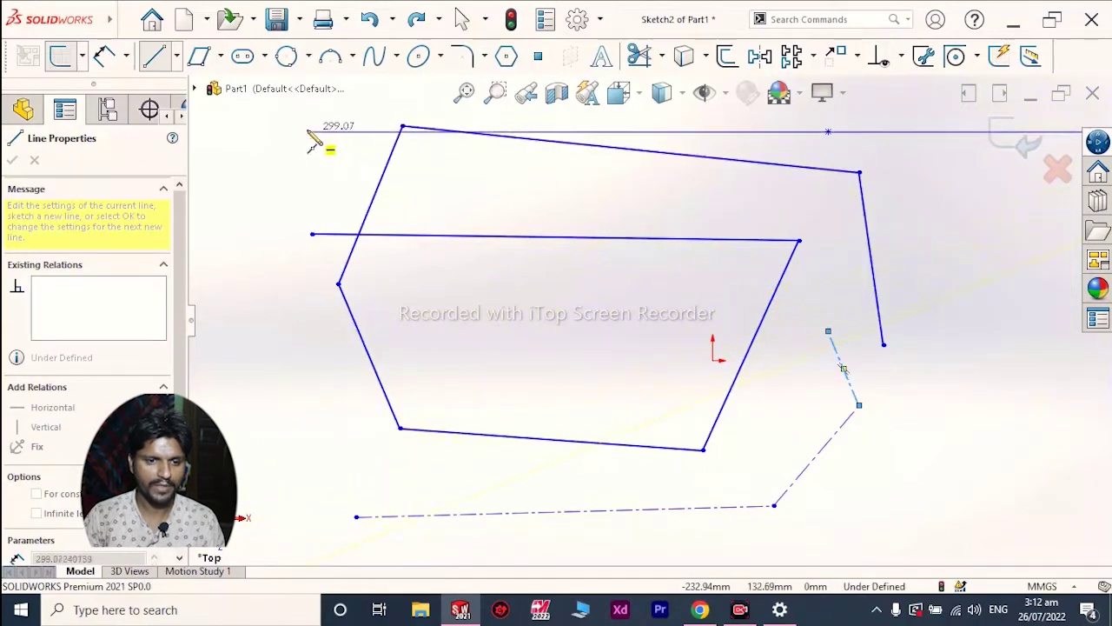
click(279, 131)
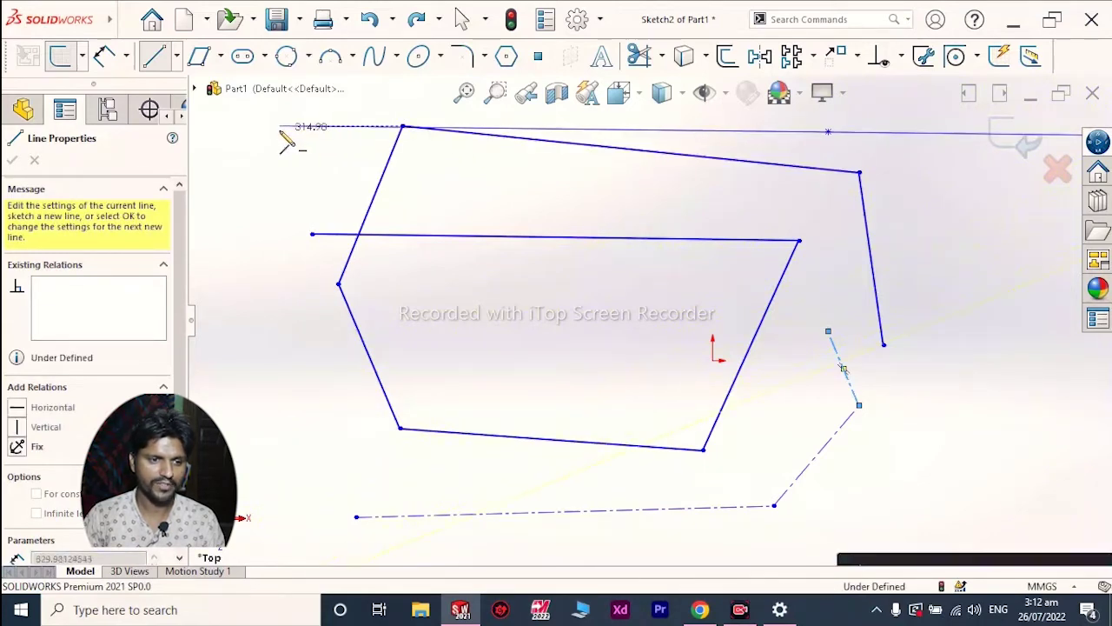
key(Escape)
click(390, 234)
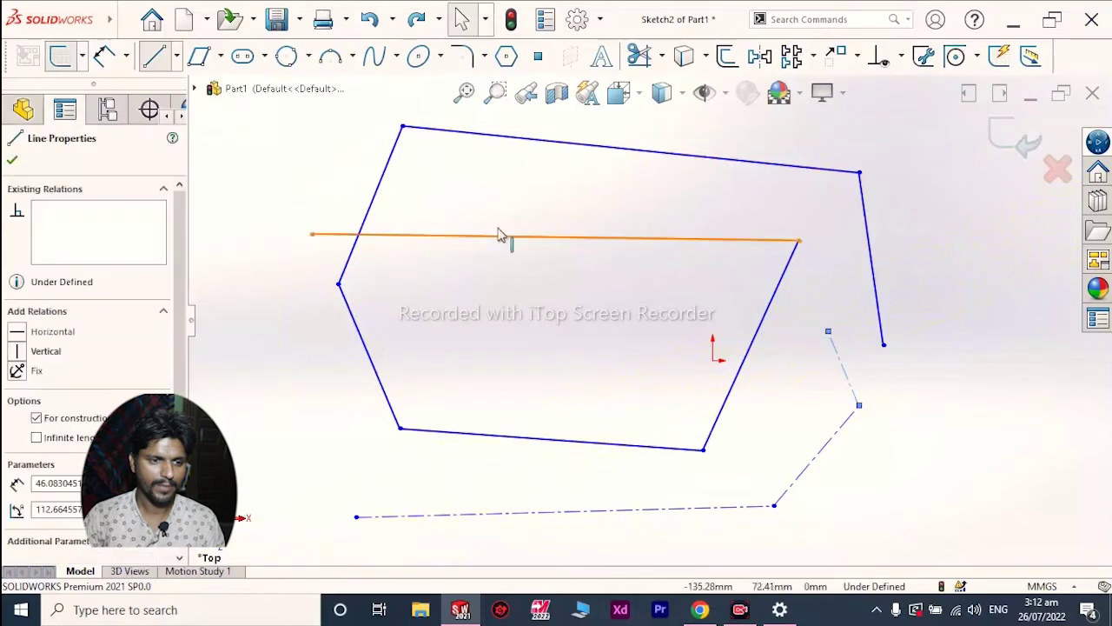
Sketch a horizontal midpoint line through the outline, extending about 166 mm to each side of its midpoint and ending directly above the origin.
click(176, 56)
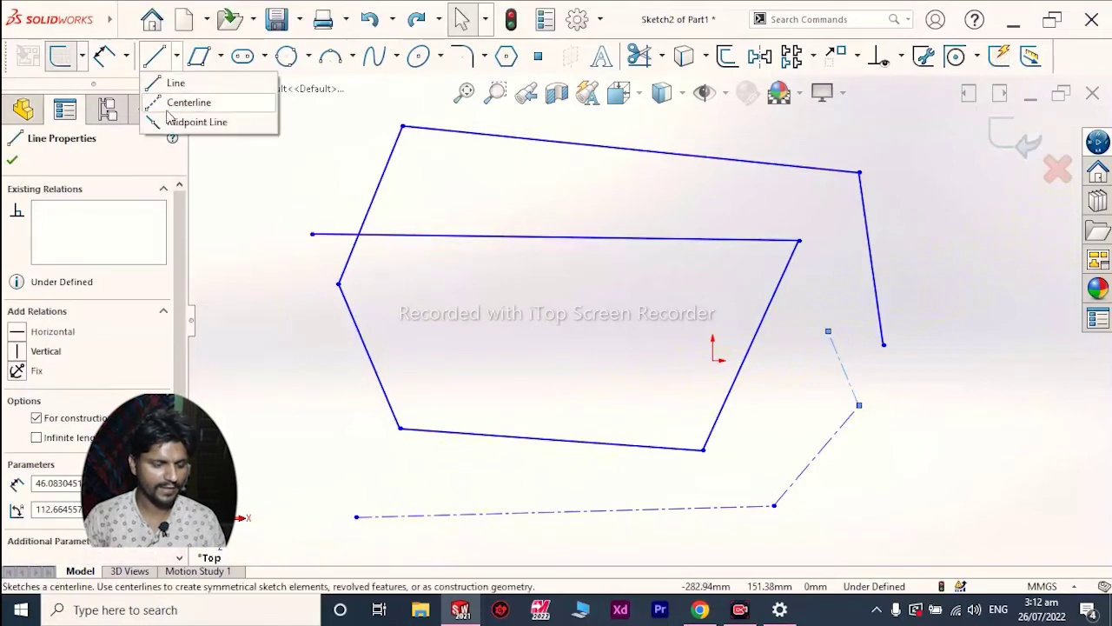
click(196, 122)
click(424, 284)
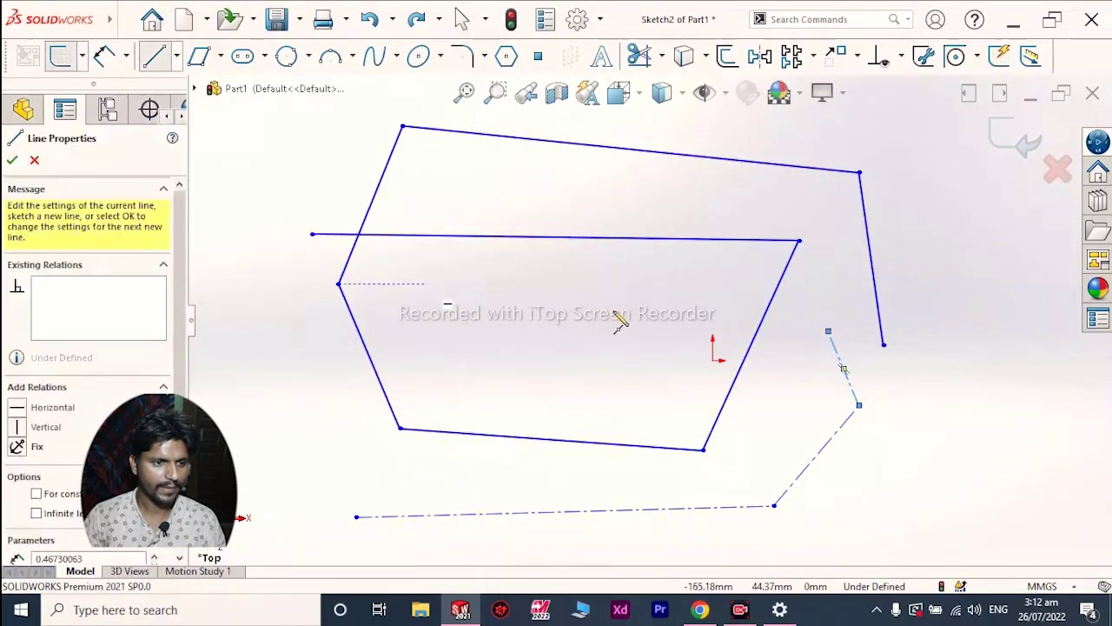
click(713, 284)
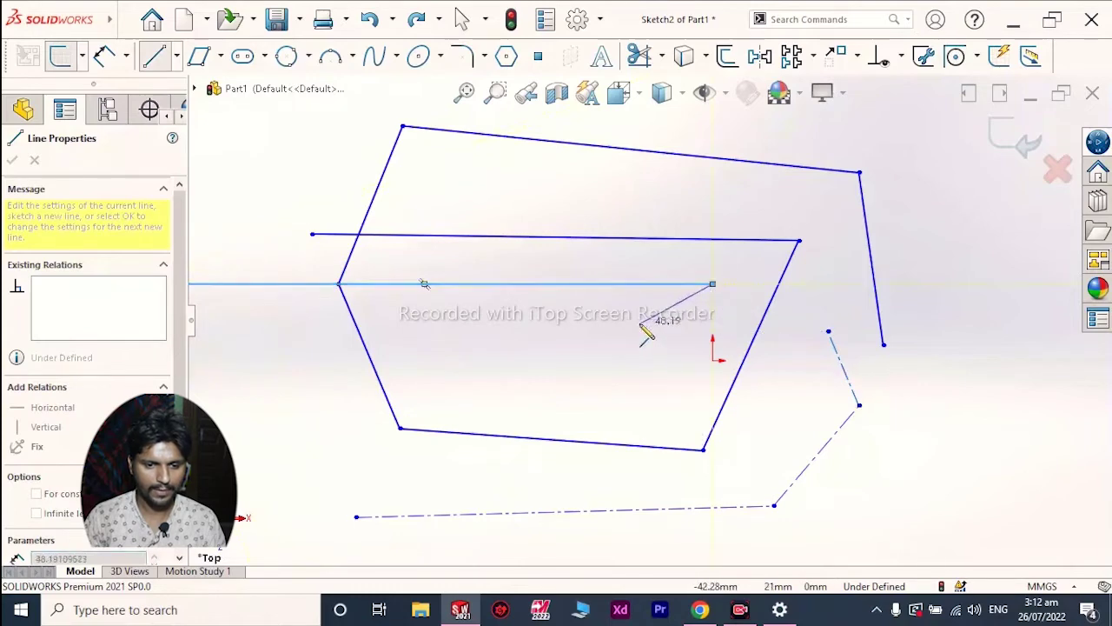
scroll(496, 322, down, 2)
scroll(498, 321, up, 4)
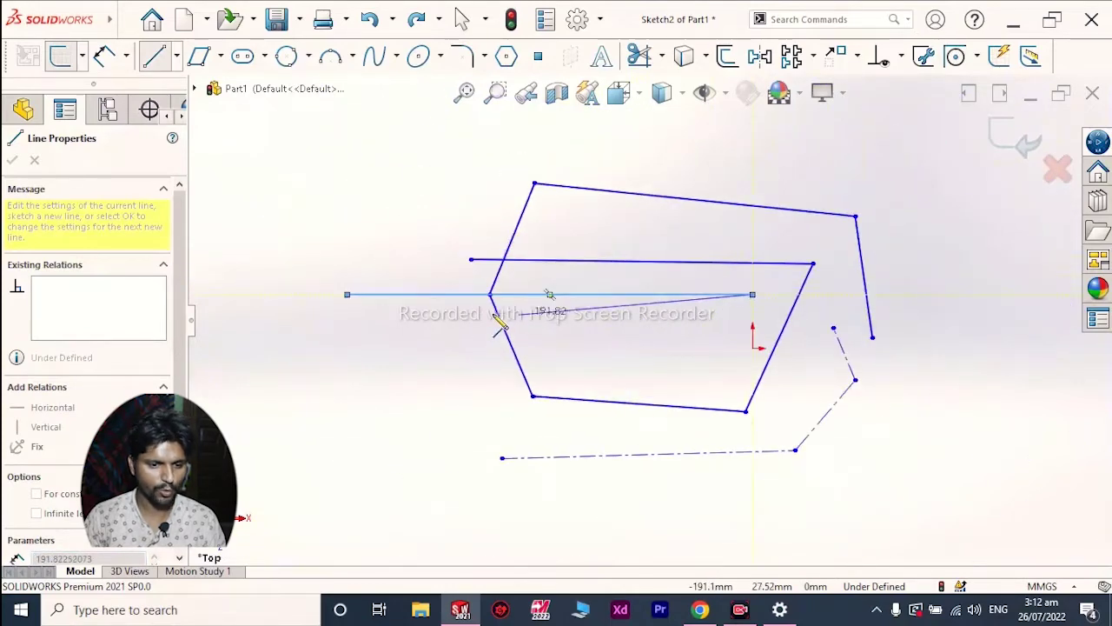
key(Escape)
Add a horizontal dimension between the midpoint line's midpoint and its left endpoint, accepting the drawn distance.
click(125, 56)
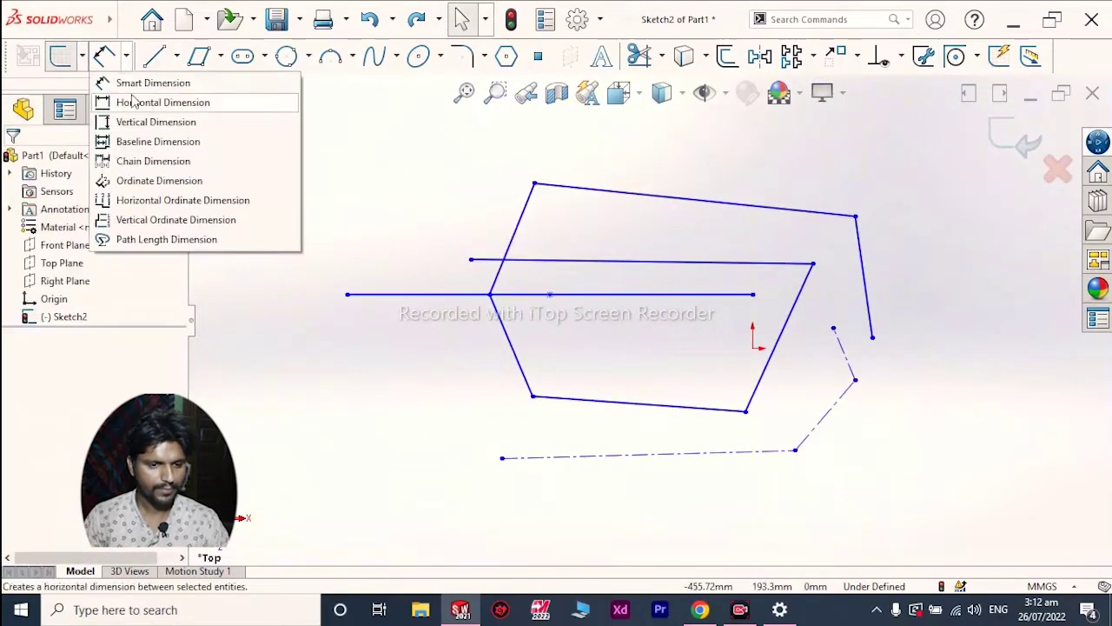
click(133, 101)
click(550, 295)
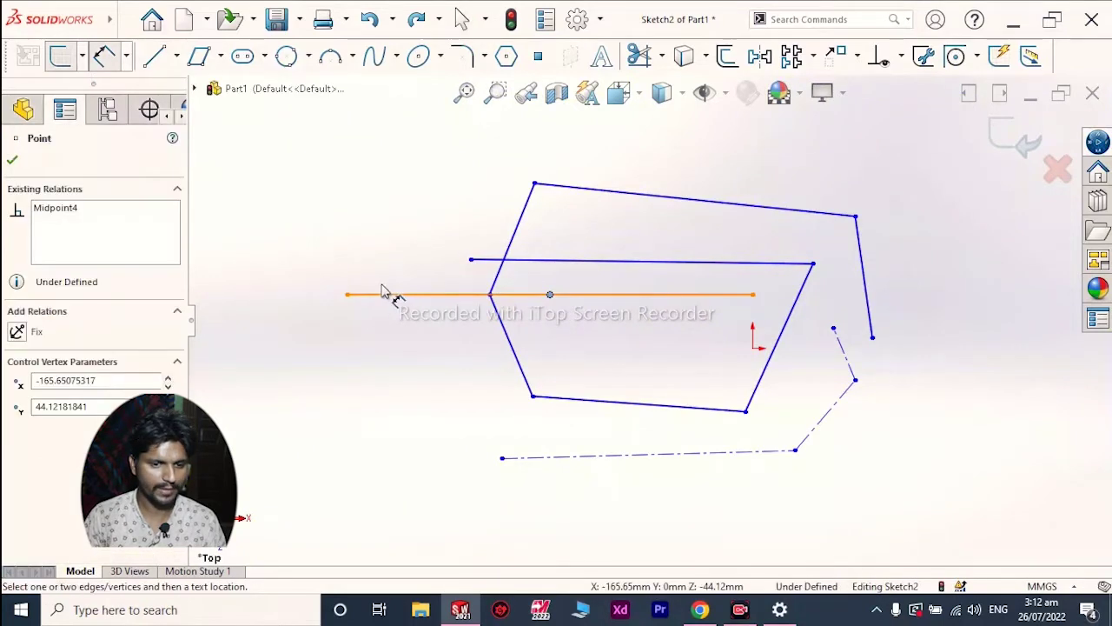
click(347, 296)
click(367, 433)
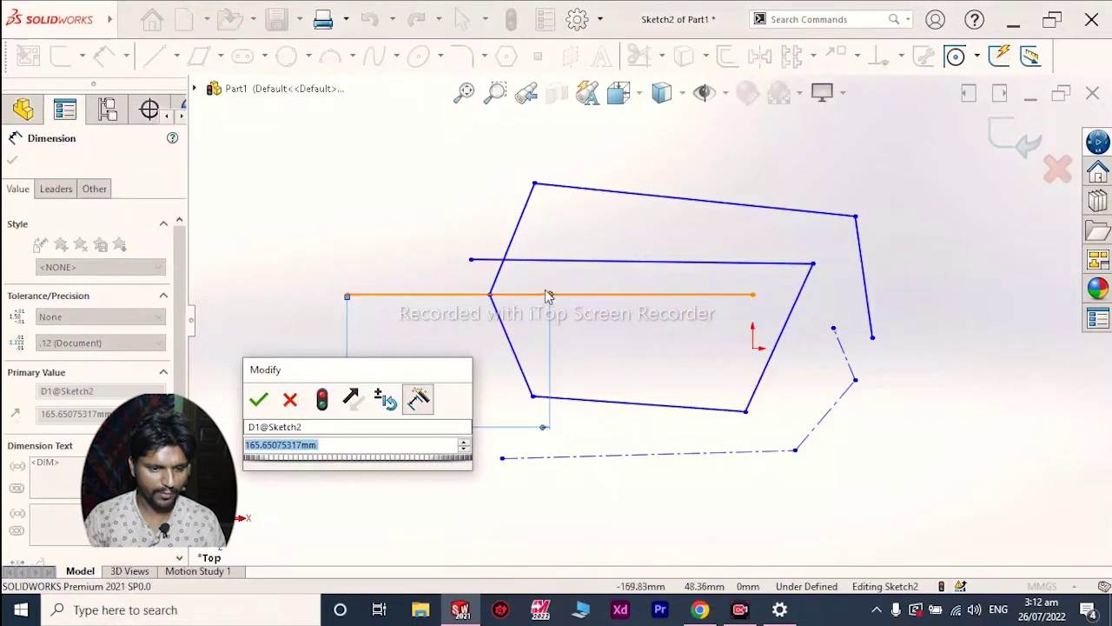
click(258, 400)
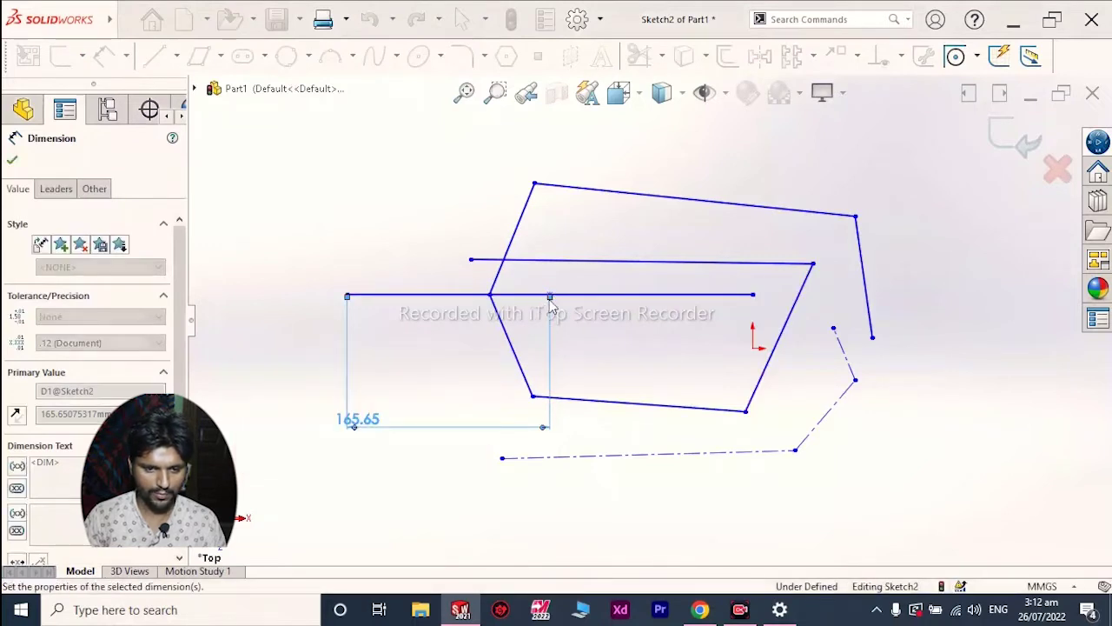
Try to add a second horizontal dimension between the midpoint line's midpoint and its right endpoint.
click(549, 295)
click(754, 298)
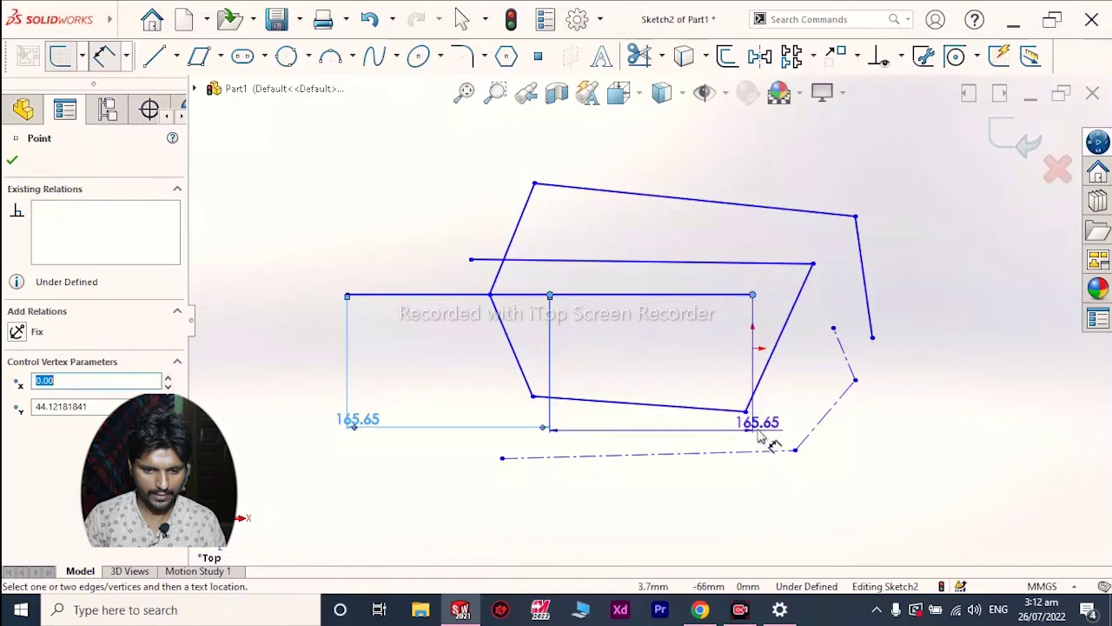
click(760, 436)
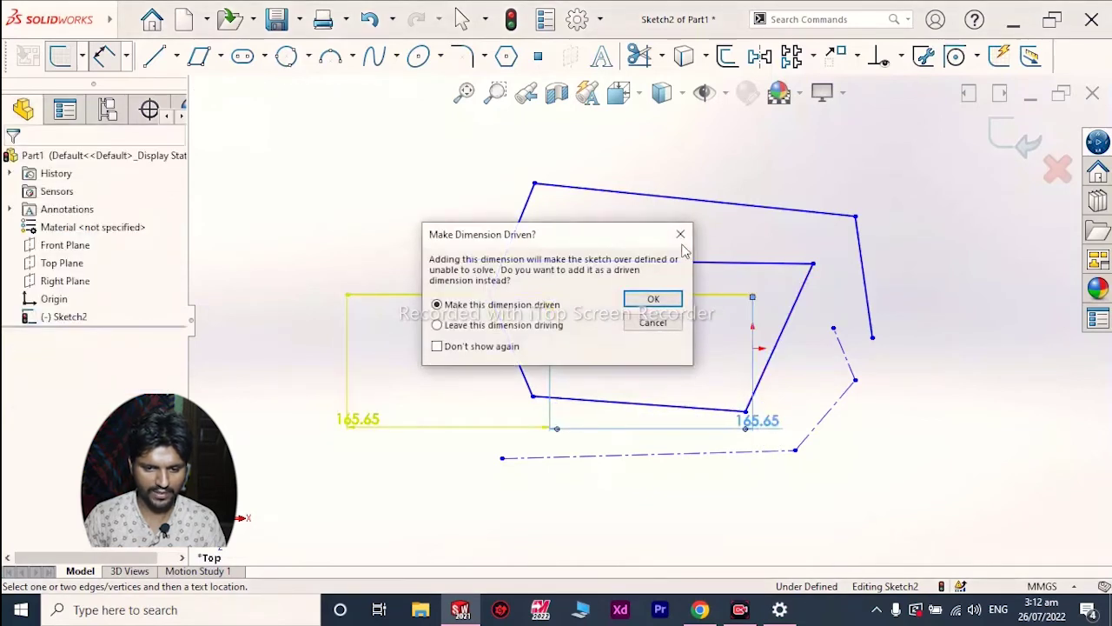
click(680, 233)
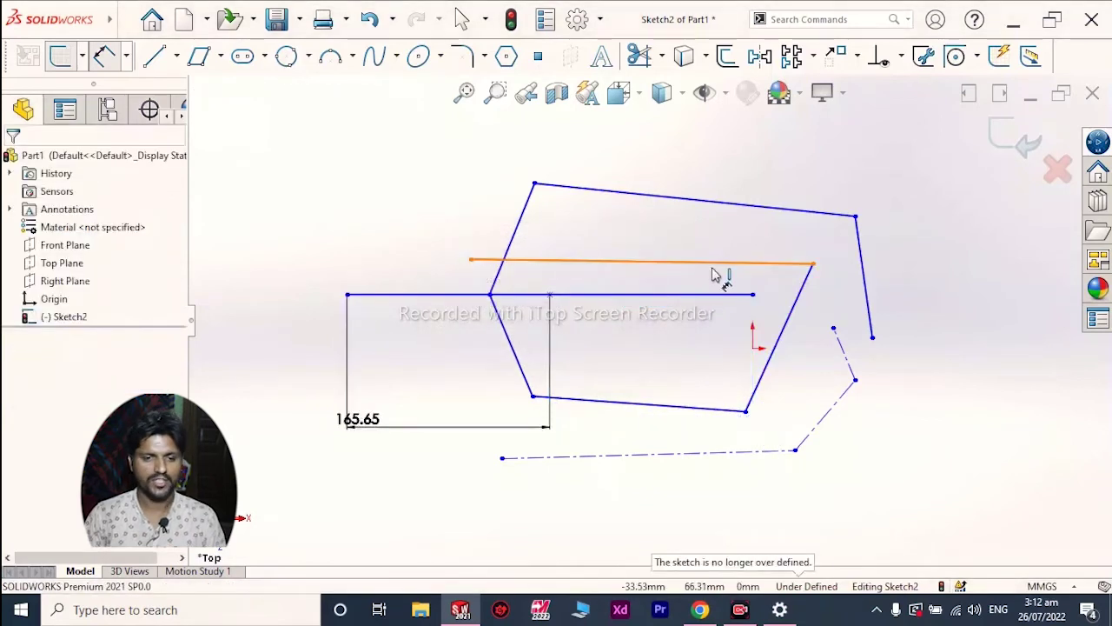
click(175, 57)
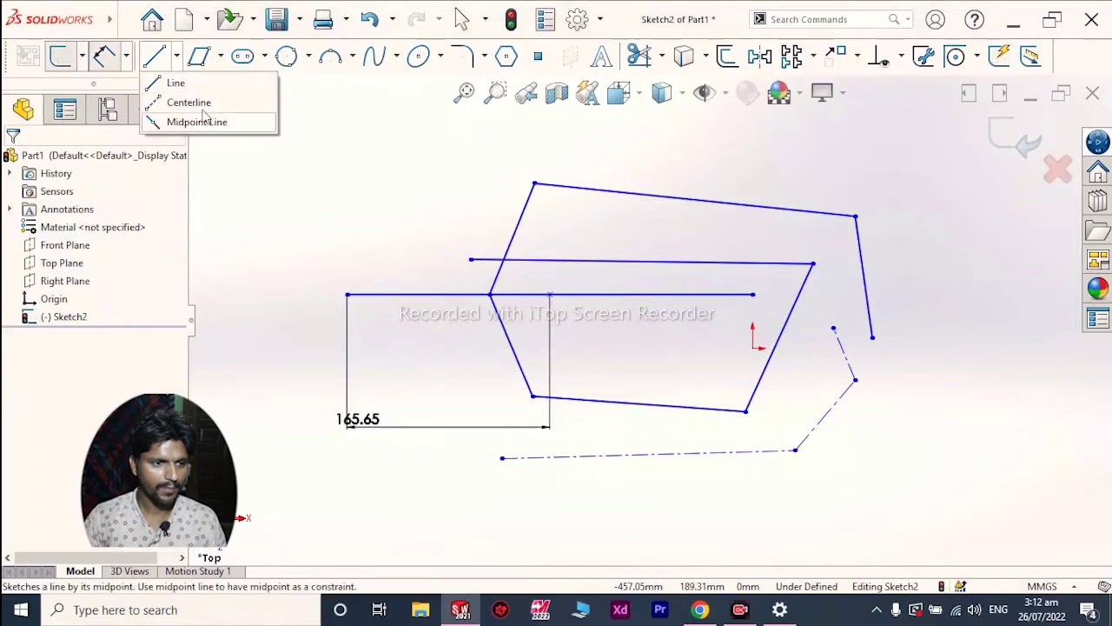
click(352, 176)
key(Escape)
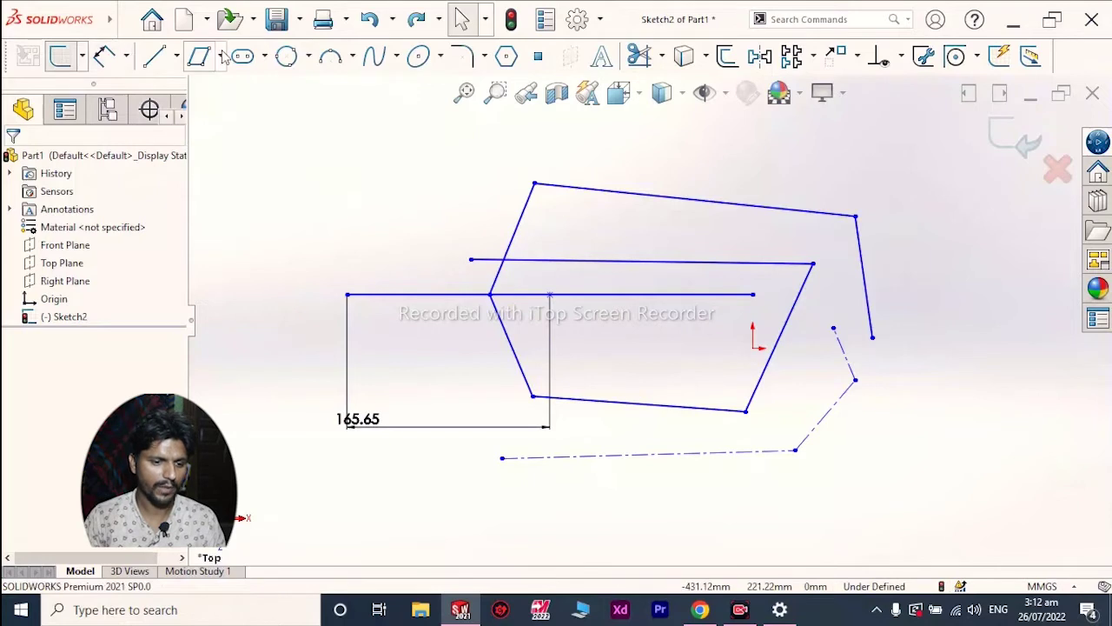
Delete all lines, centerlines and the dimension from the sketch.
click(222, 55)
mouse_move(287, 114)
mouse_down()
mouse_move(268, 397)
mouse_move(735, 512)
mouse_move(941, 507)
mouse_up()
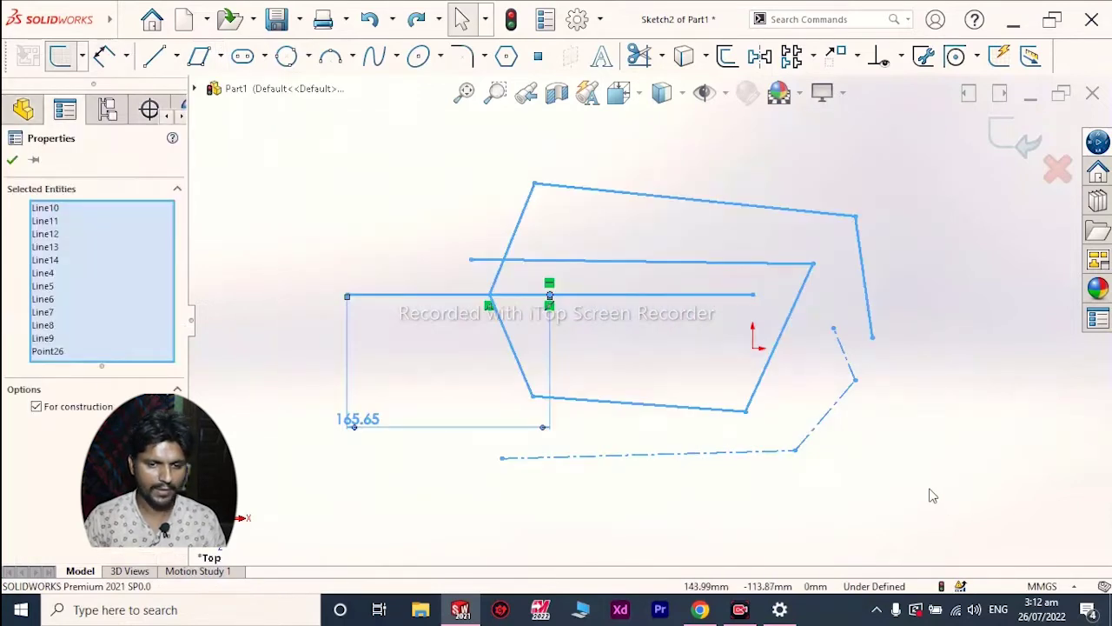
key(Delete)
click(216, 55)
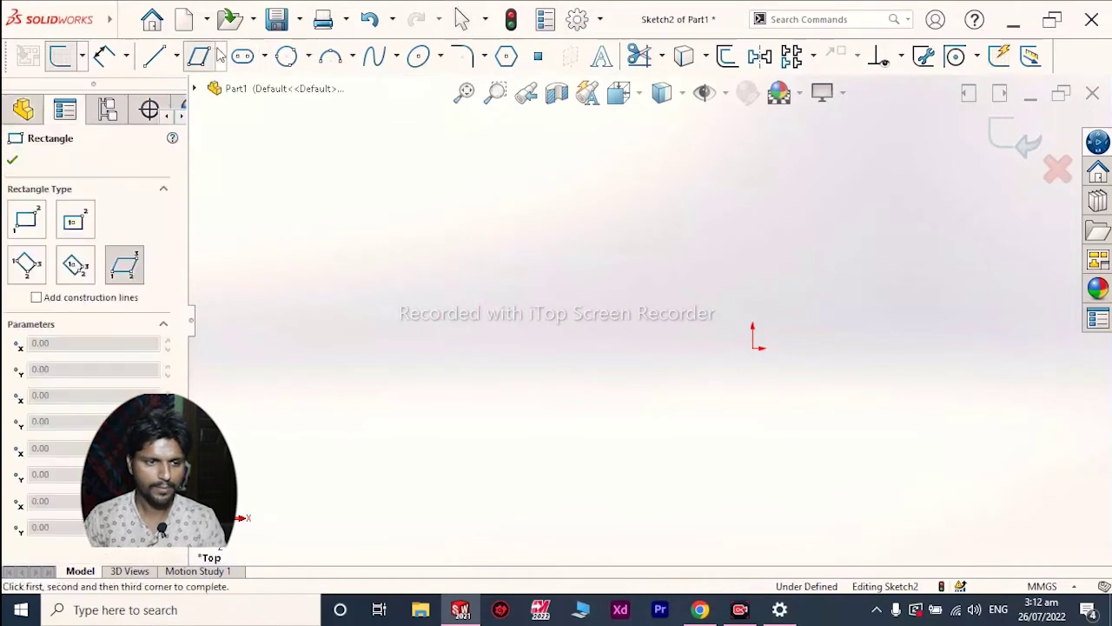
click(223, 56)
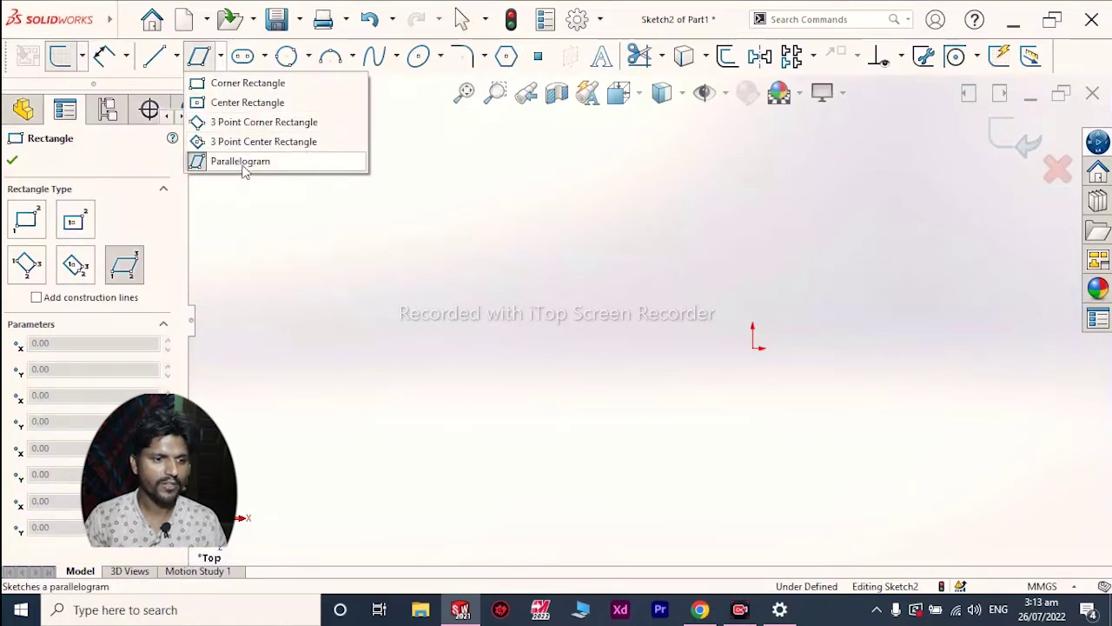
click(257, 204)
Sketch a large corner rectangle from its upper-left to its lower-right corner, enclosing the origin, and undo it.
click(221, 55)
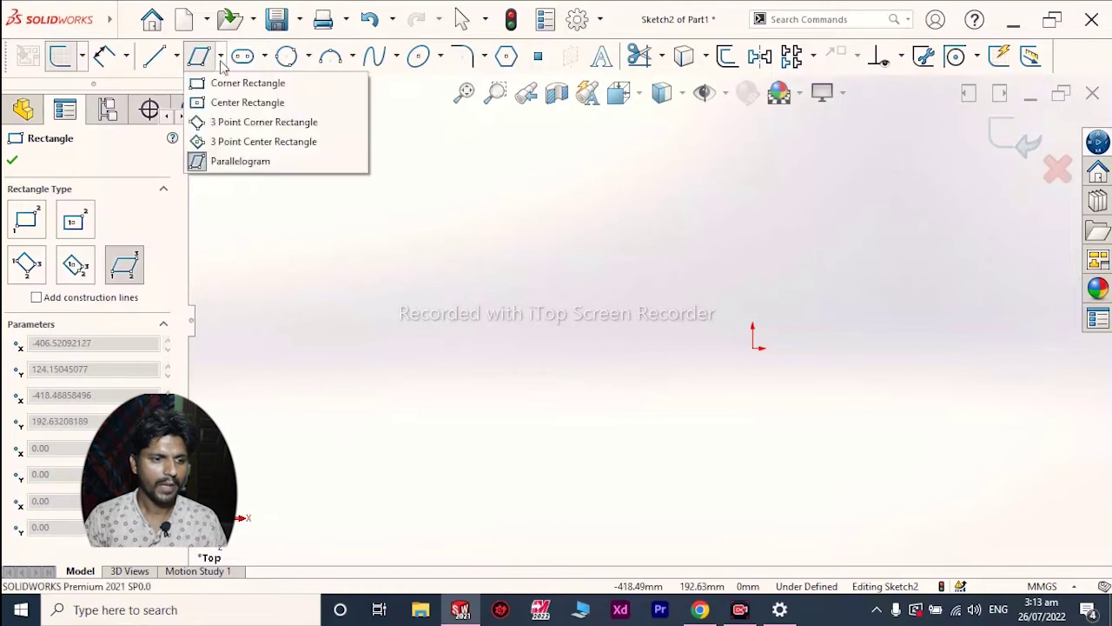
click(222, 84)
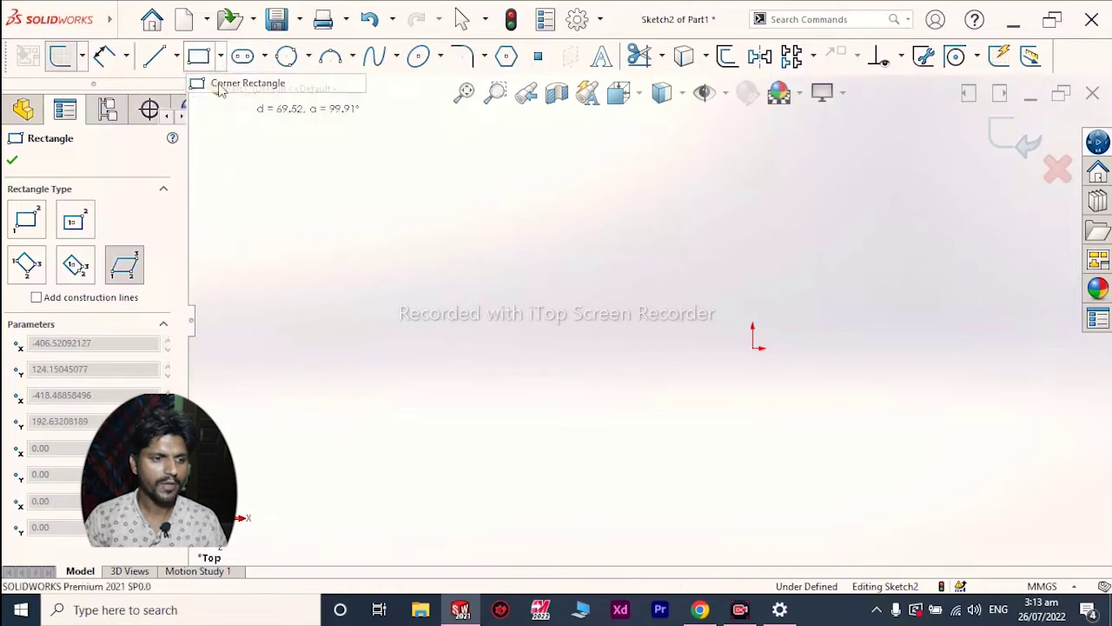
click(292, 210)
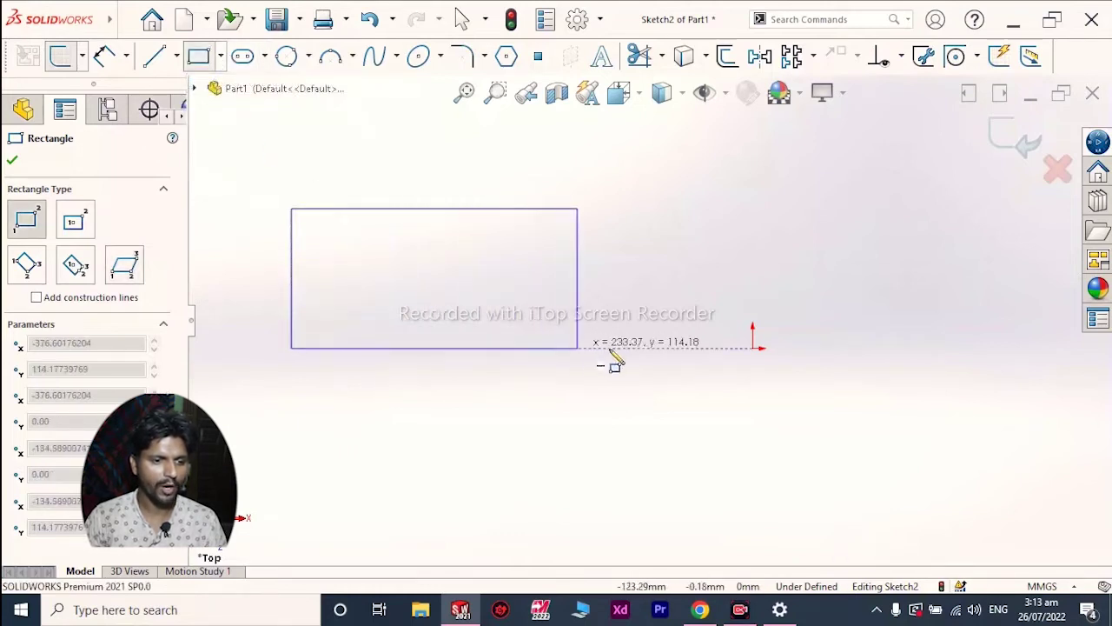
click(897, 483)
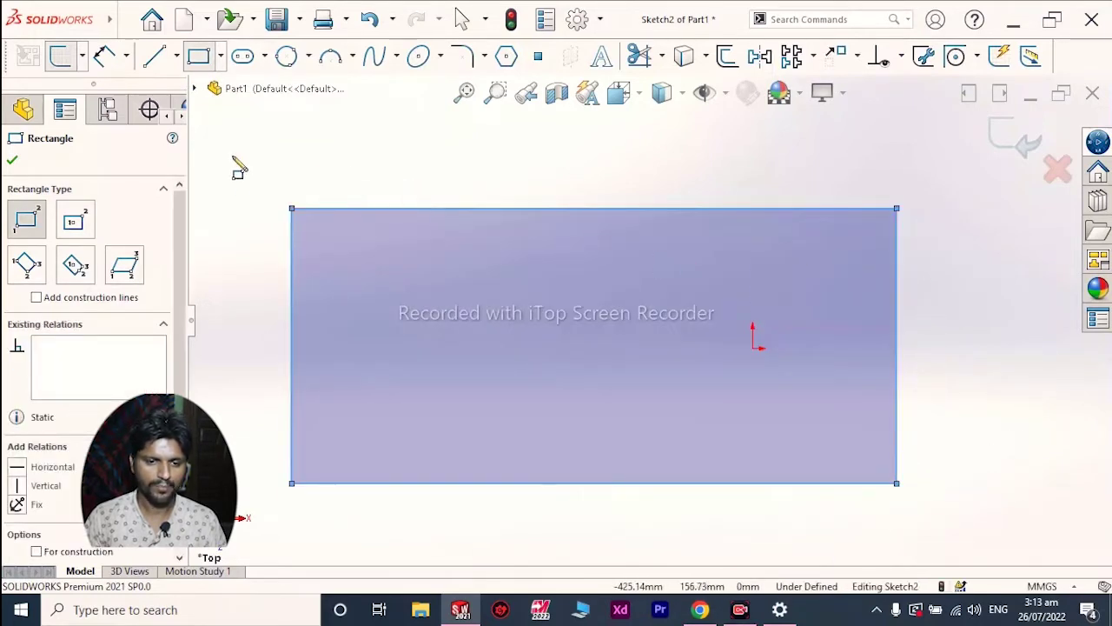
key(ctrl+z)
Sketch a large center rectangle with its center above and left of the origin and construction lines from the corners, and undo it.
click(221, 56)
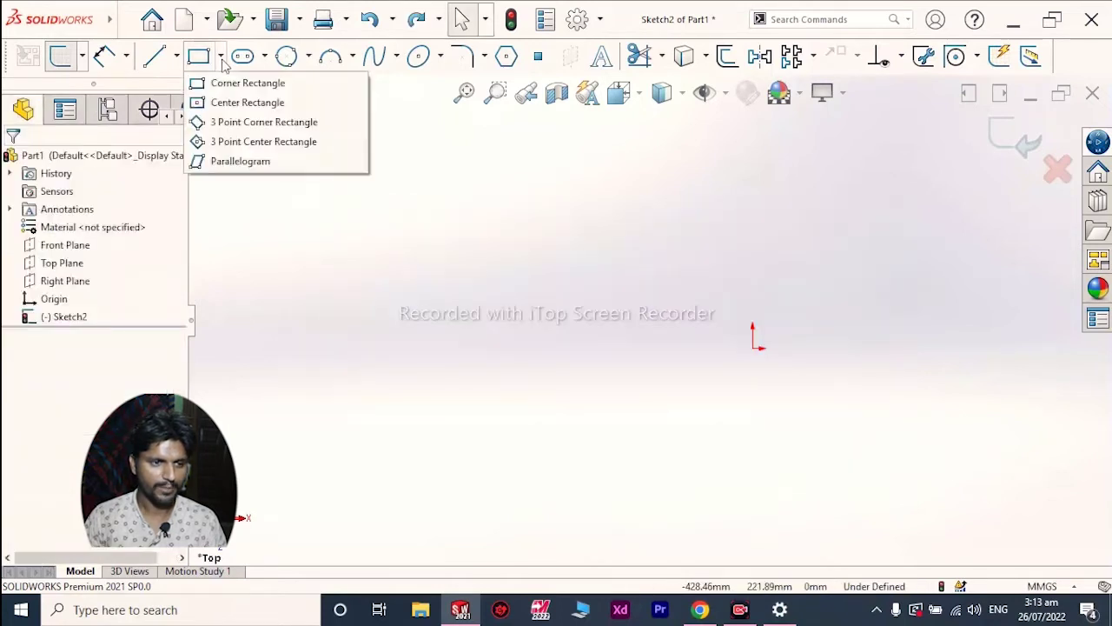
click(235, 103)
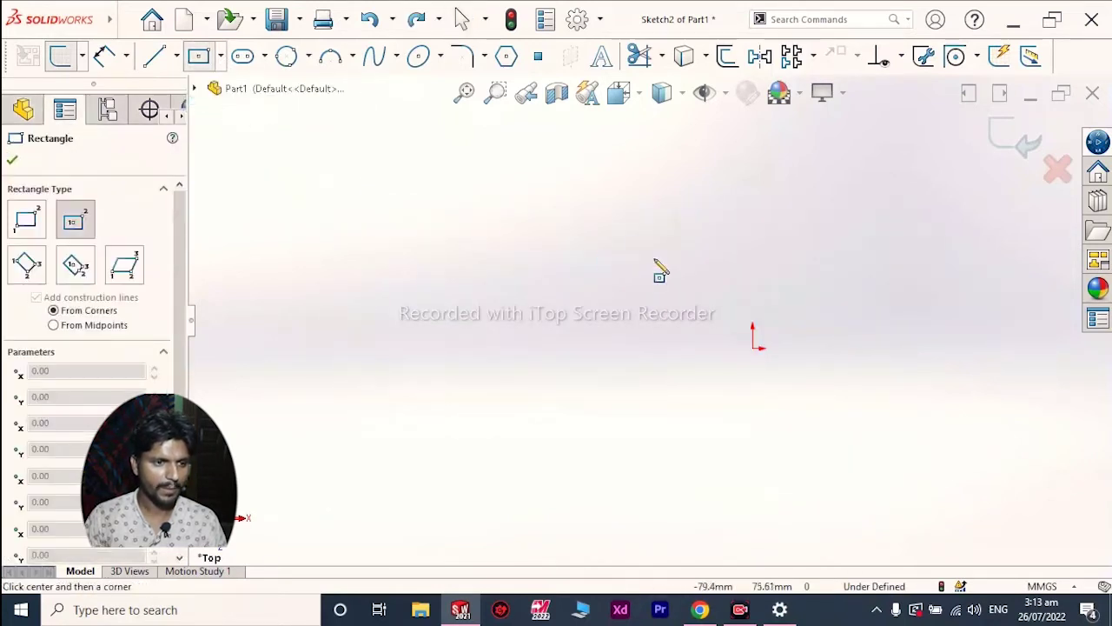
click(588, 249)
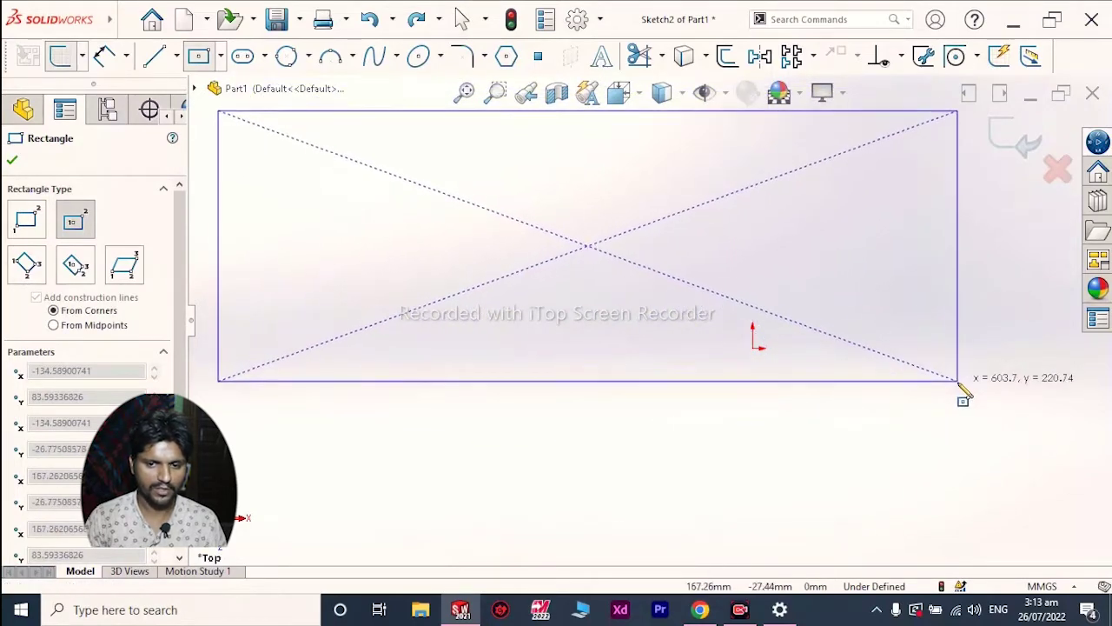
click(909, 415)
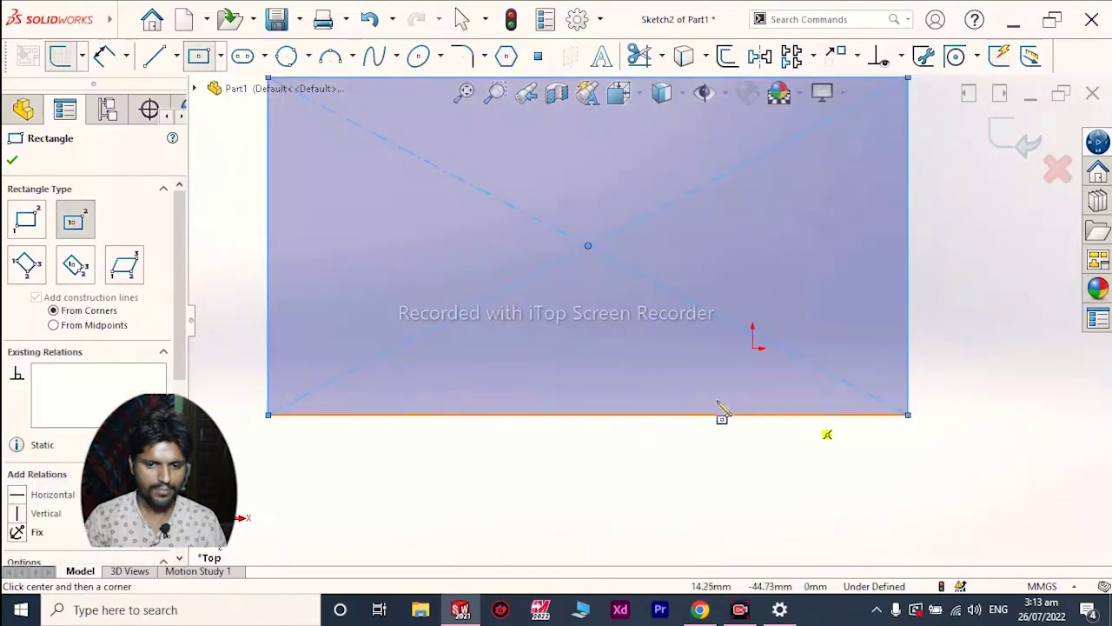
key(ctrl+z)
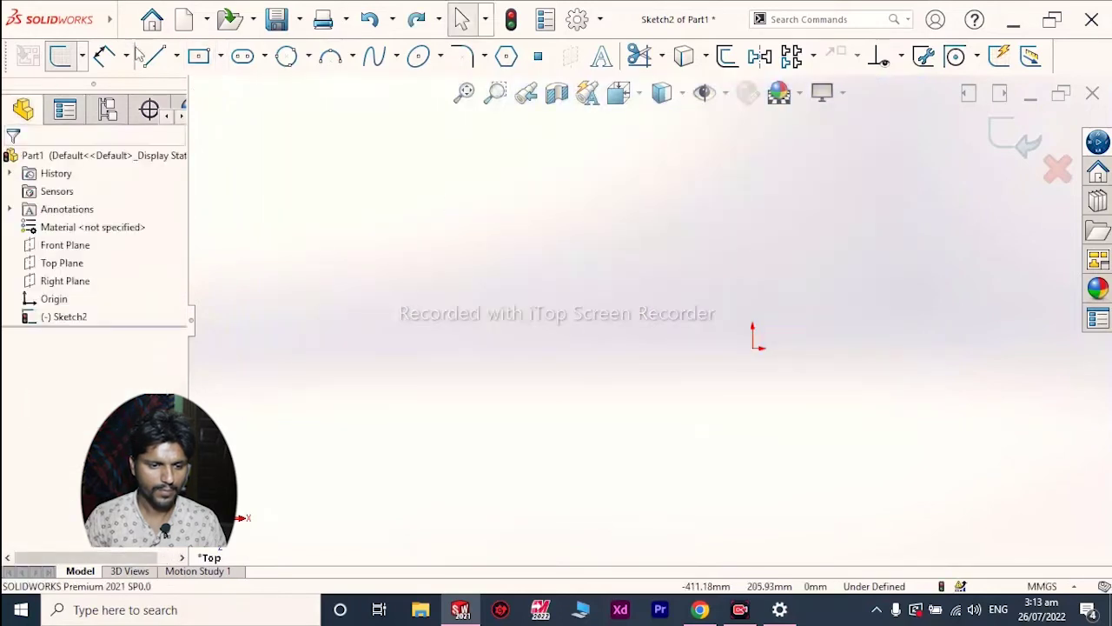
Sketch a tilted 3 point corner rectangle whose first edge, about 371 mm long at about 20°, ends at the origin, with its body below that edge.
click(220, 57)
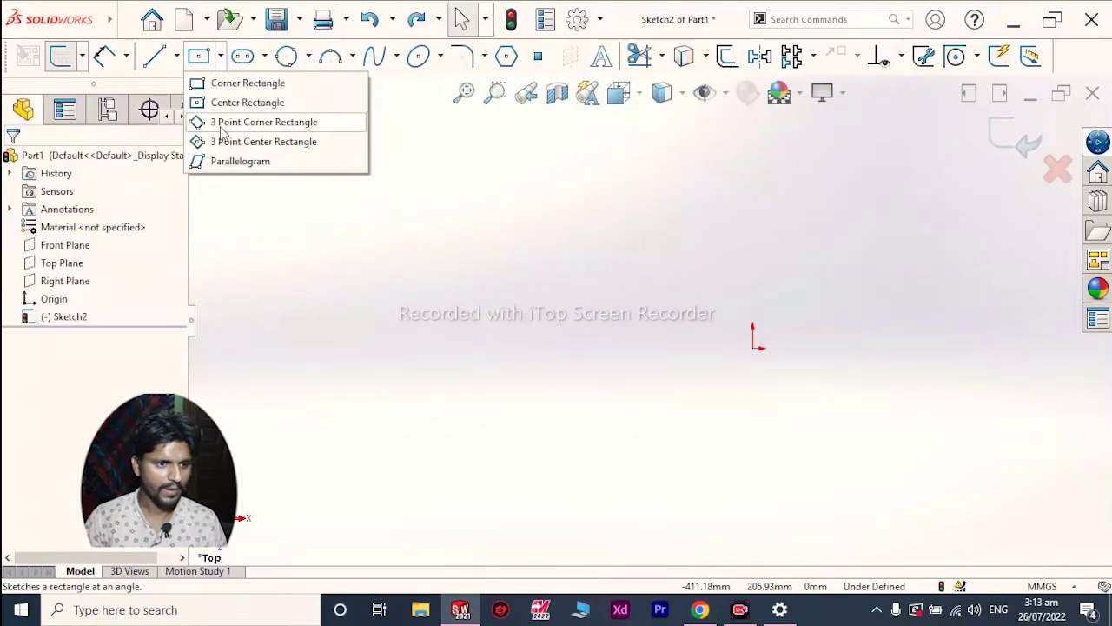
click(224, 121)
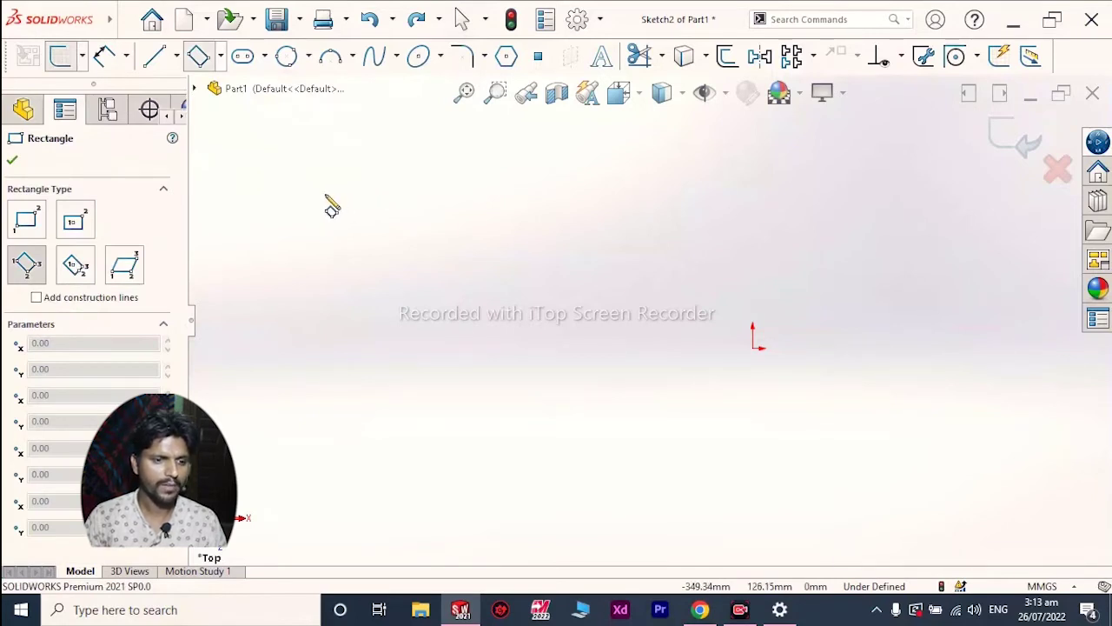
click(325, 195)
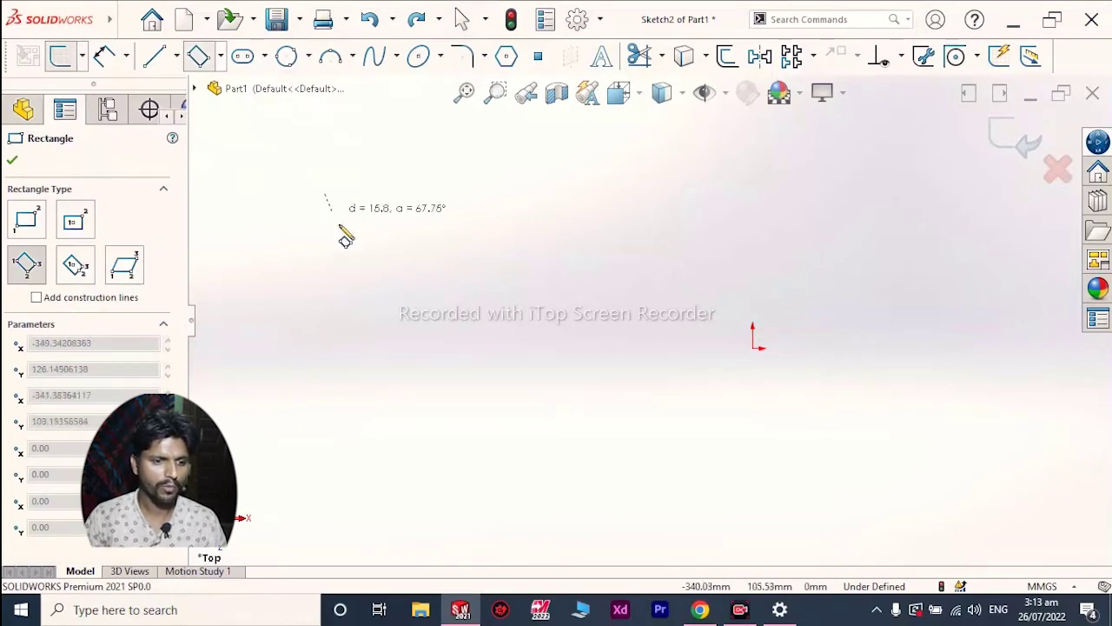
click(753, 349)
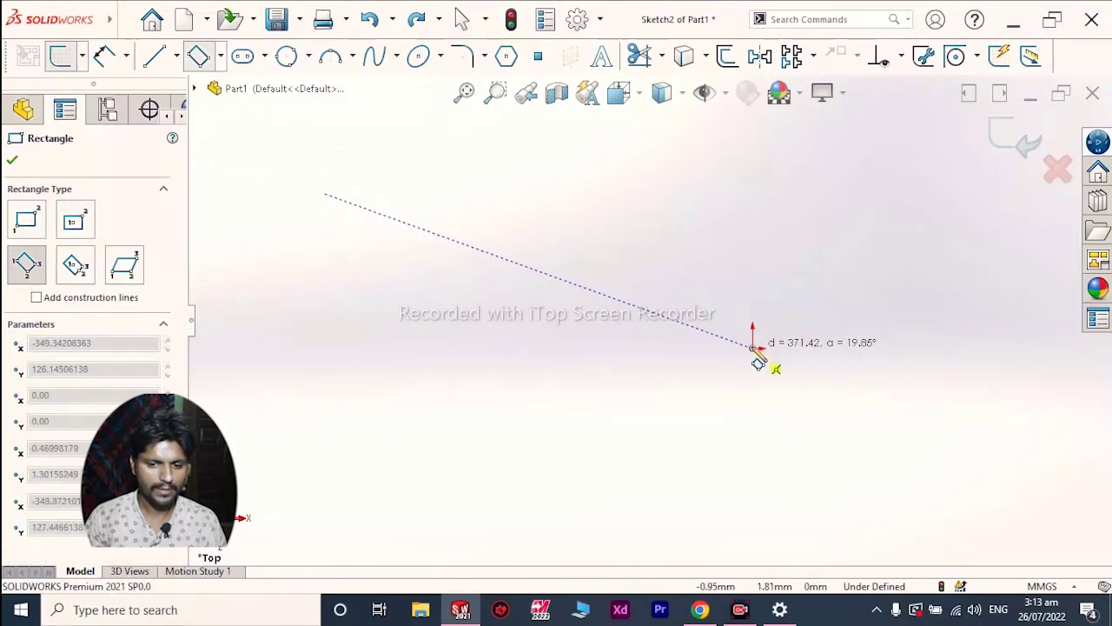
click(638, 541)
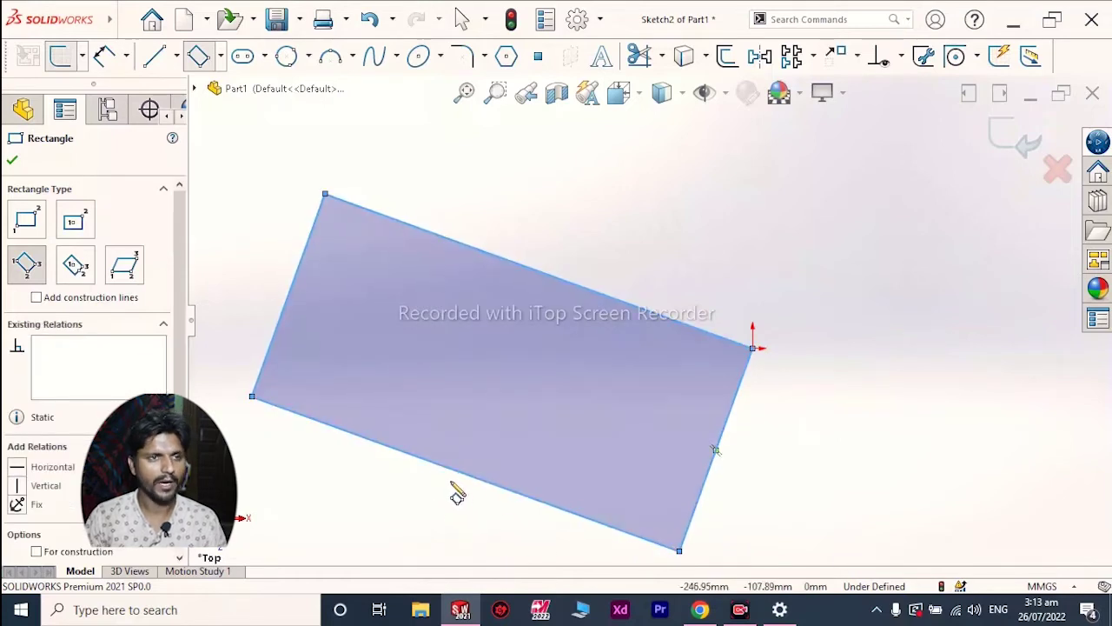
Undo the 3 point corner rectangle and sketch a 3 point center rectangle about 553 by 233 mm, centered above and left of the origin.
key(ctrl+z)
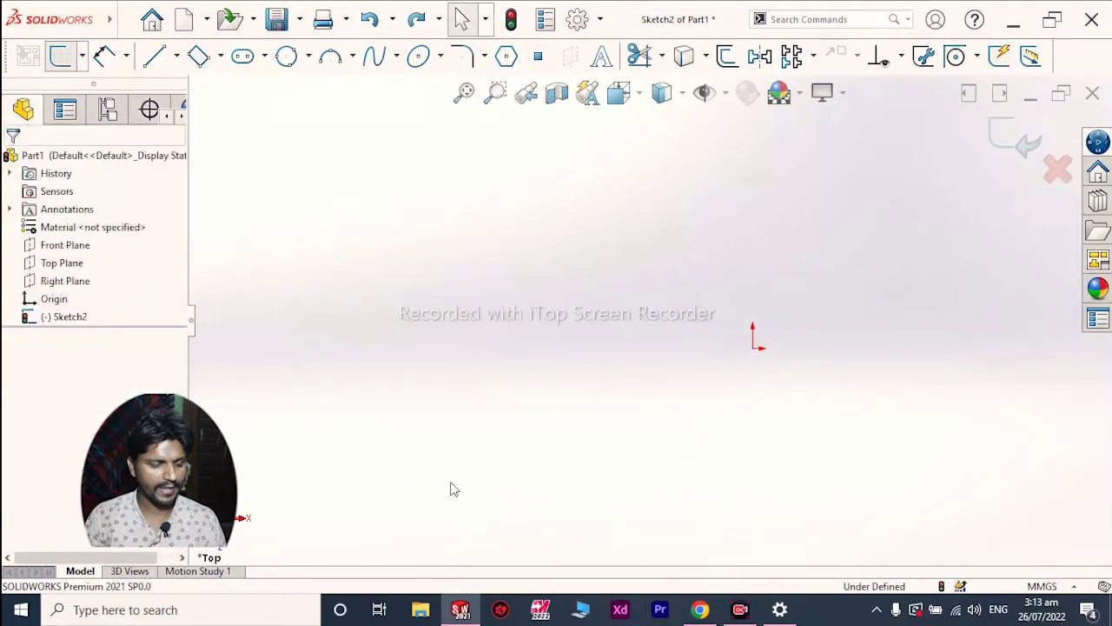
click(220, 56)
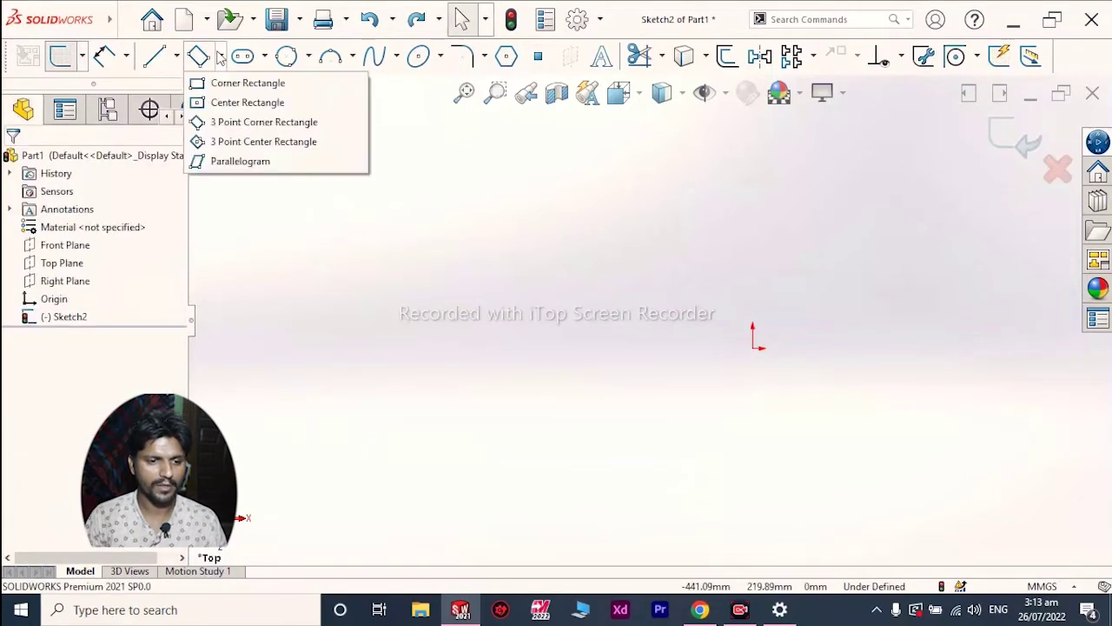
click(252, 142)
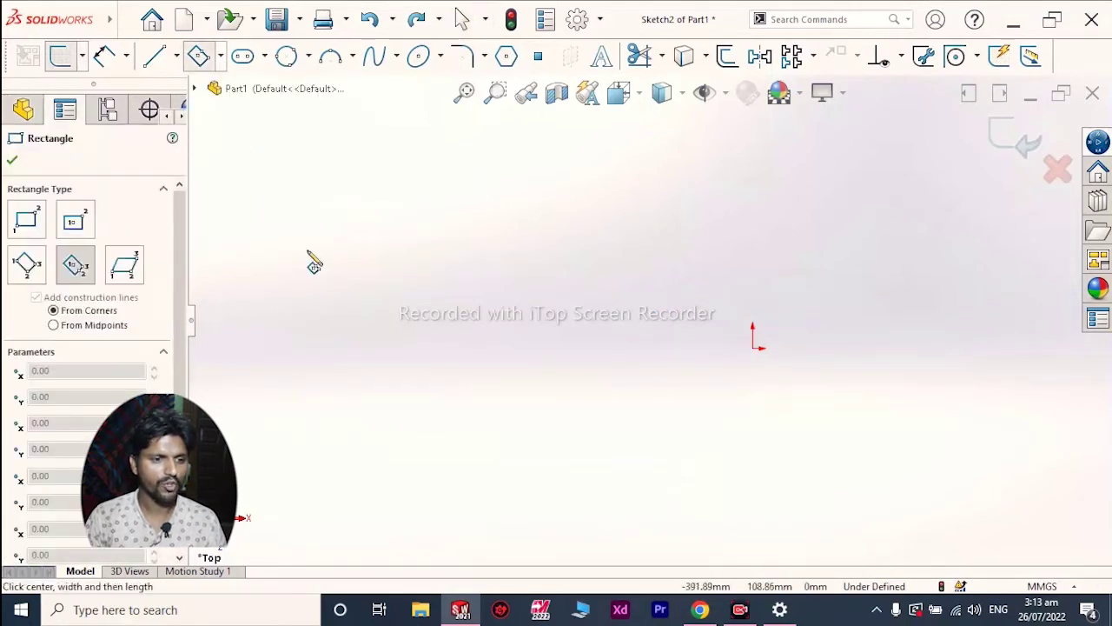
click(620, 269)
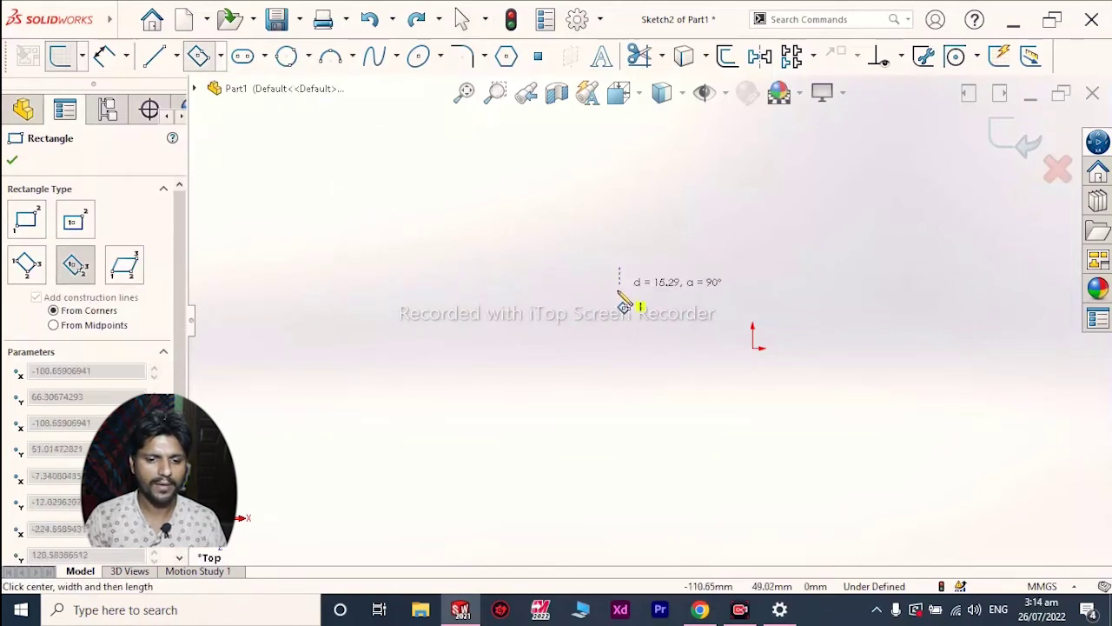
click(620, 408)
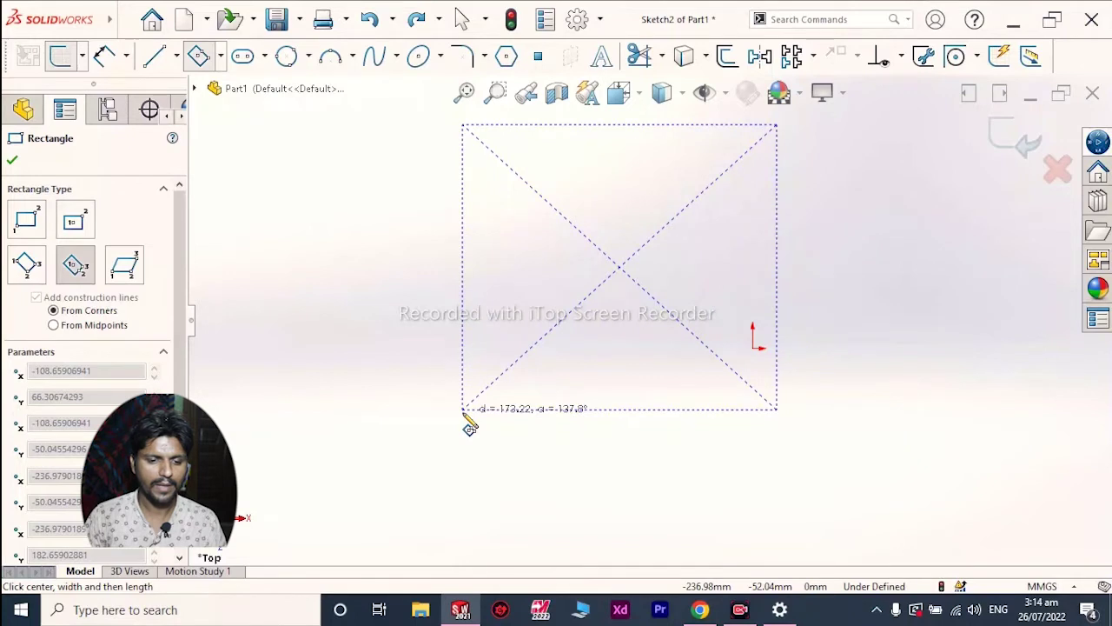
click(283, 421)
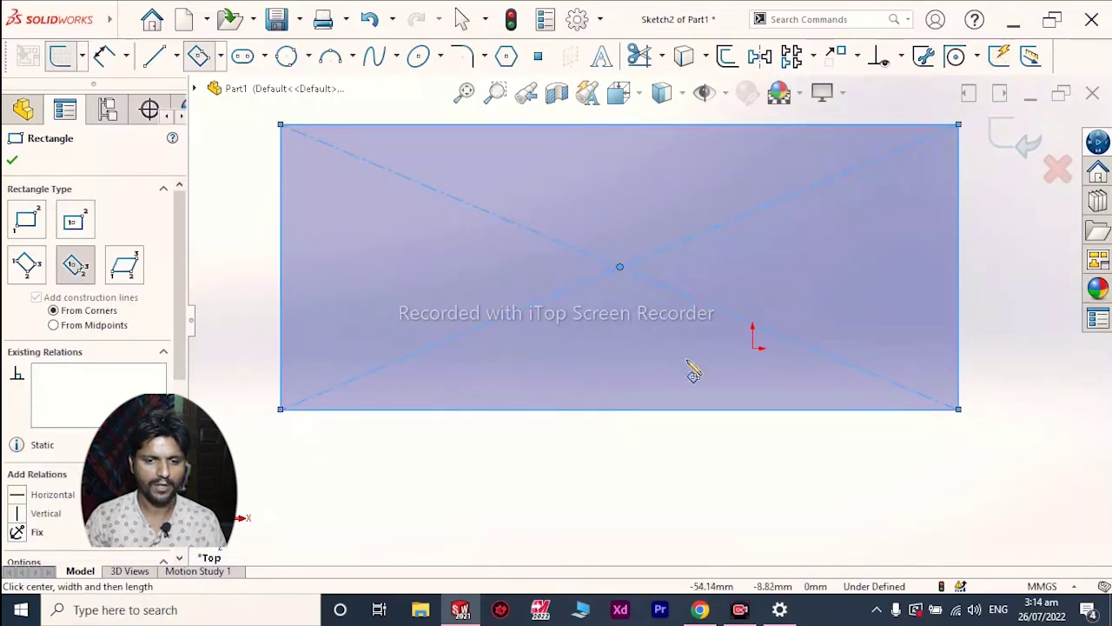
Add a Smart Dimension for the rectangle's height, placed outside its right edge, keeping the size as drawn.
click(126, 56)
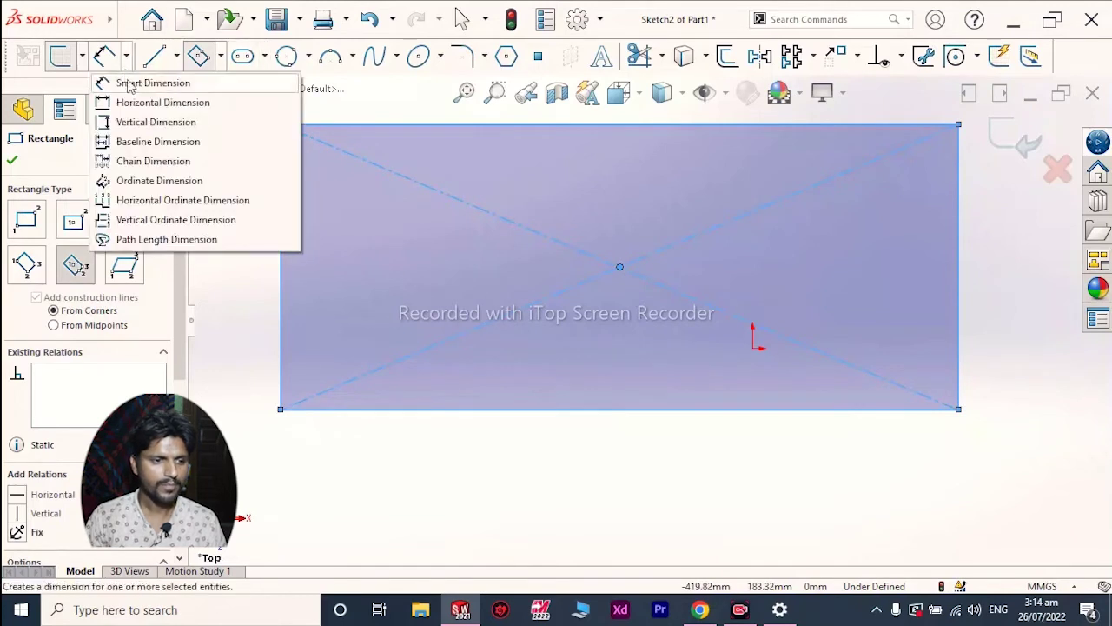
click(142, 84)
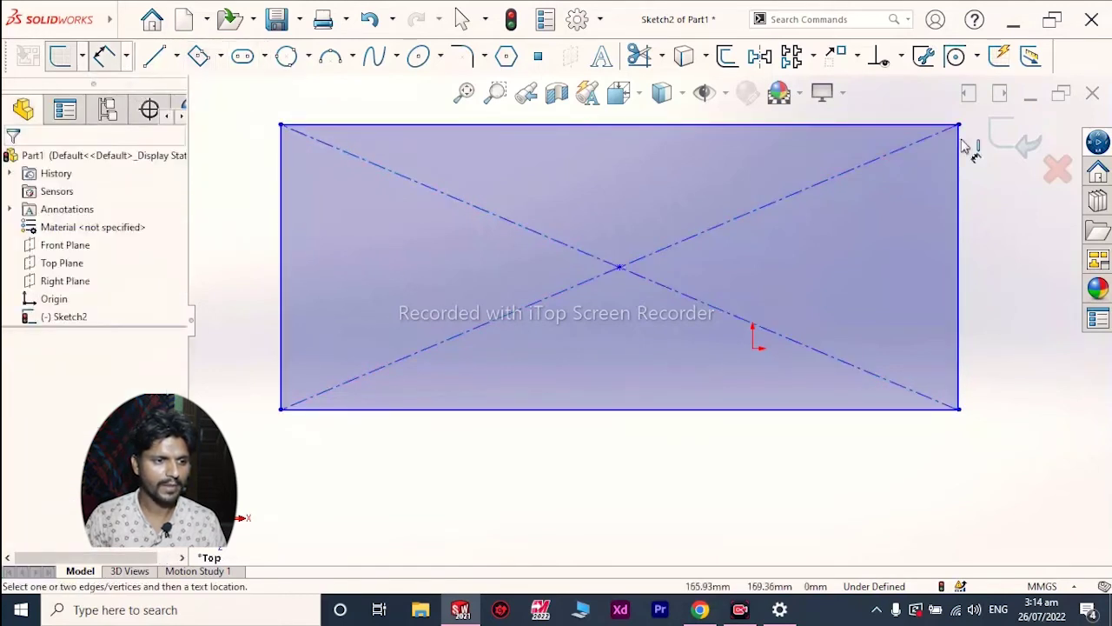
click(960, 409)
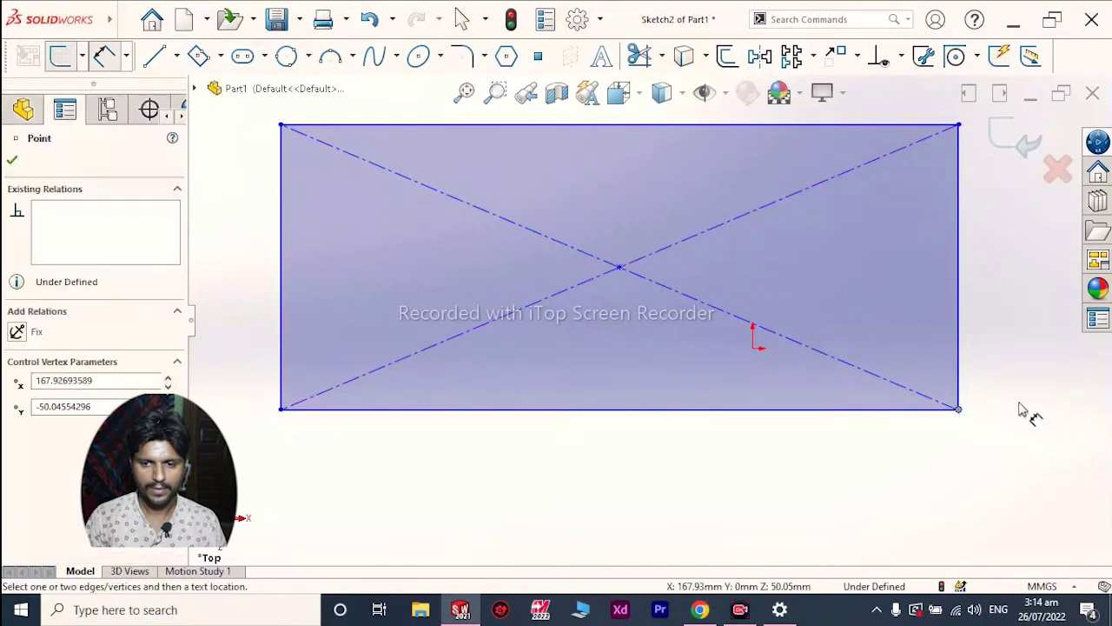
click(962, 126)
click(1024, 209)
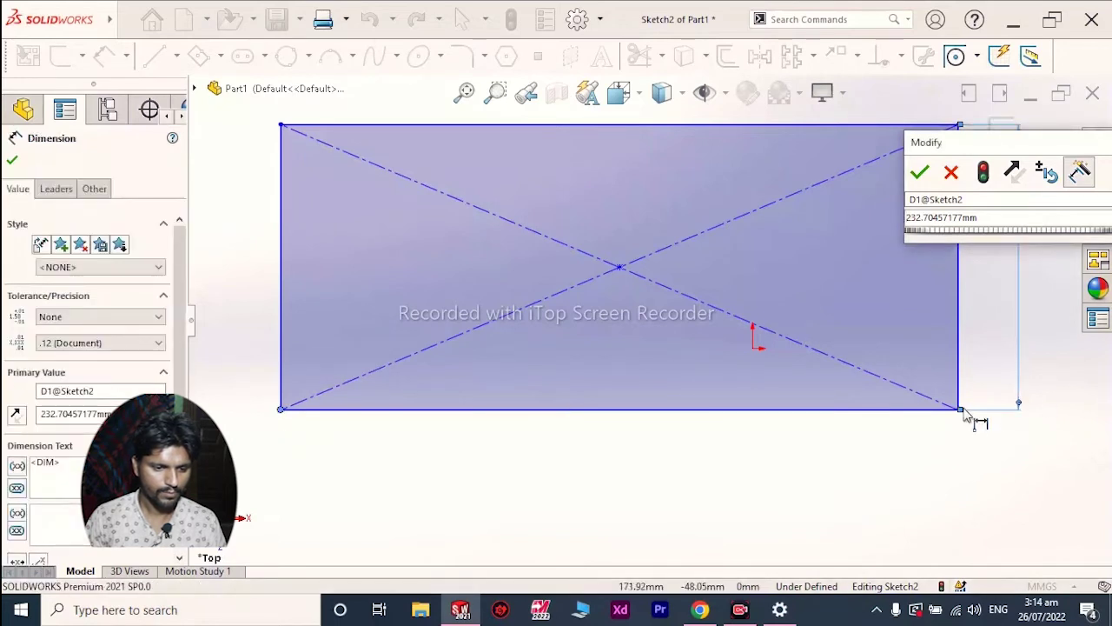
click(920, 173)
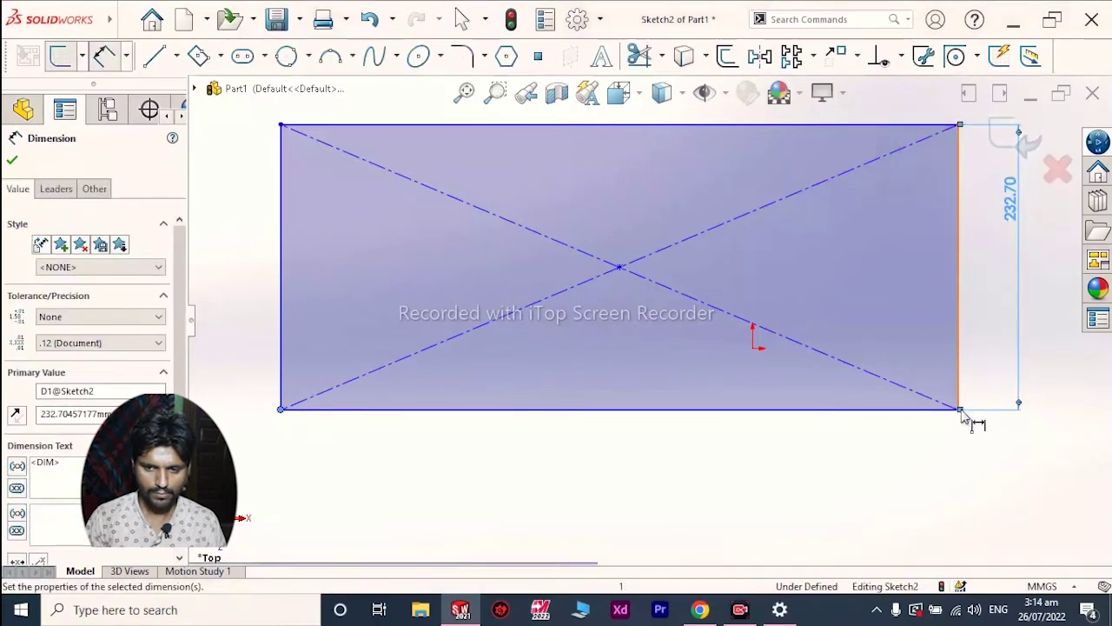
click(961, 415)
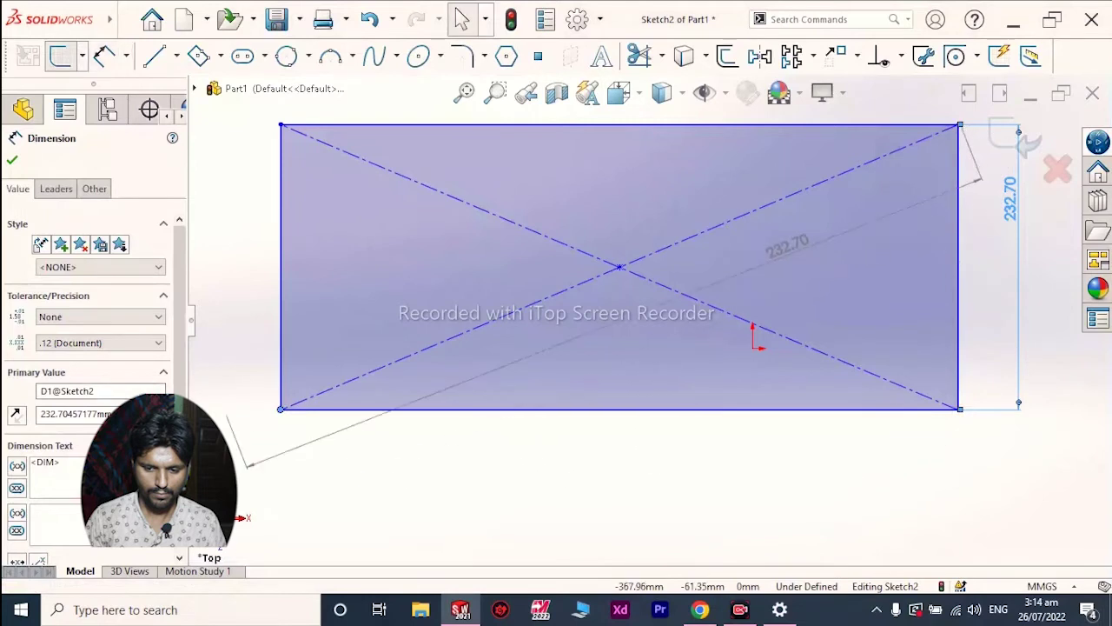
key(Escape)
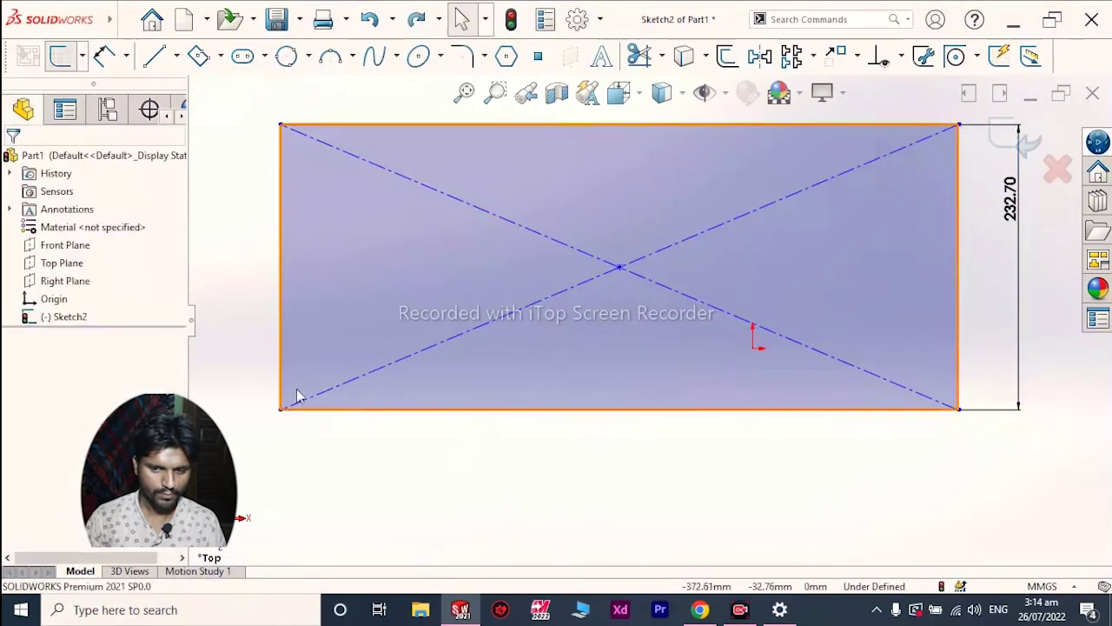
Dimension the rectangle's width between its two lower corners, with the dimension placed below the bottom edge.
click(281, 409)
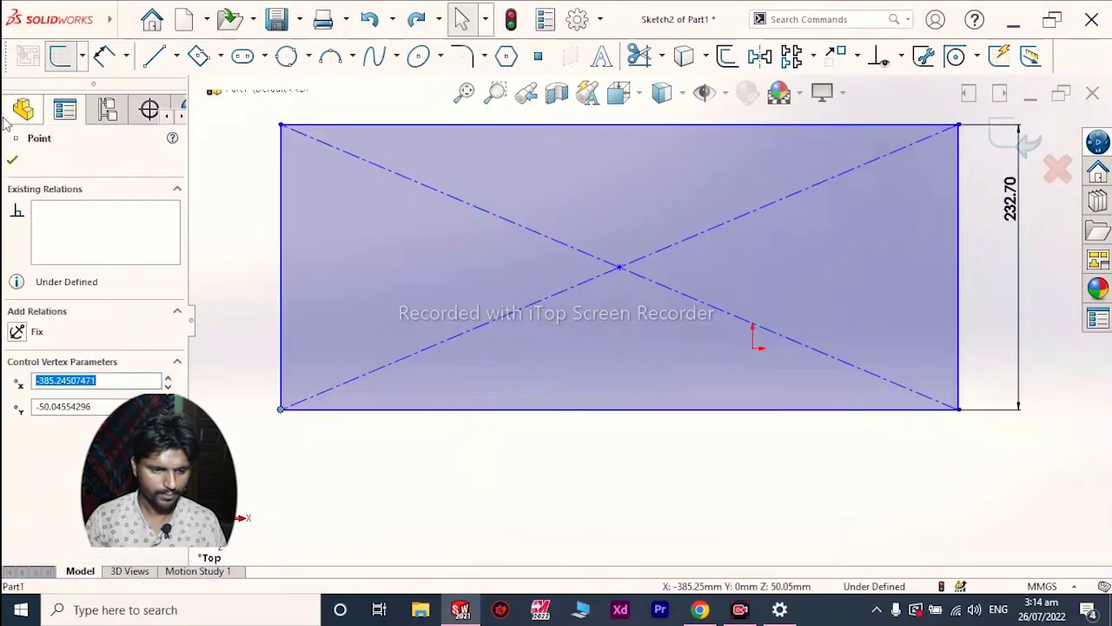
click(12, 159)
click(105, 55)
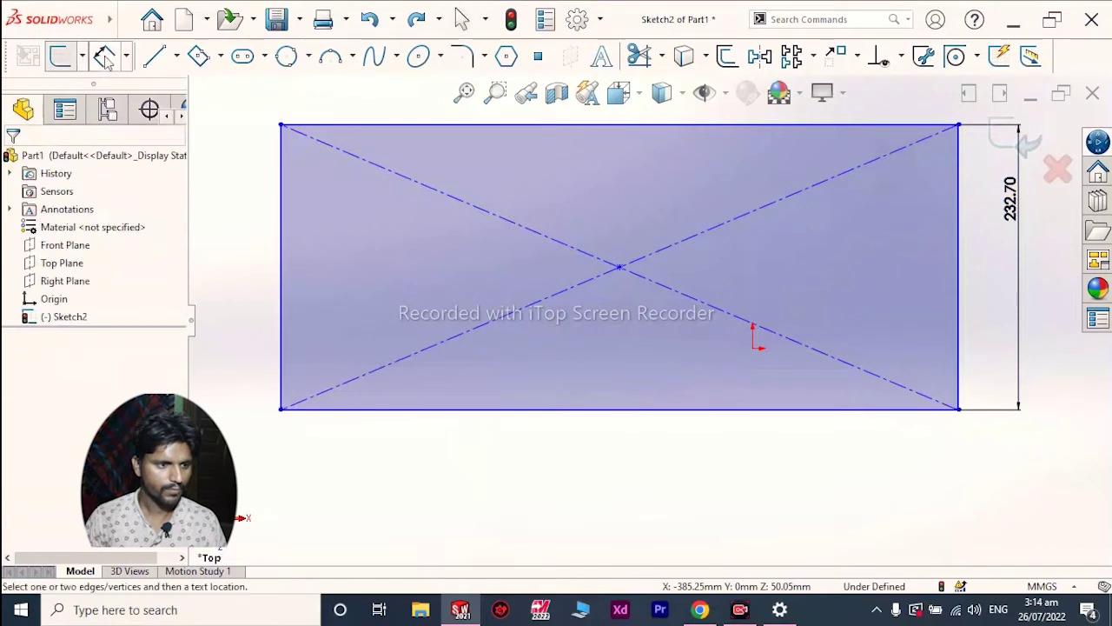
click(281, 410)
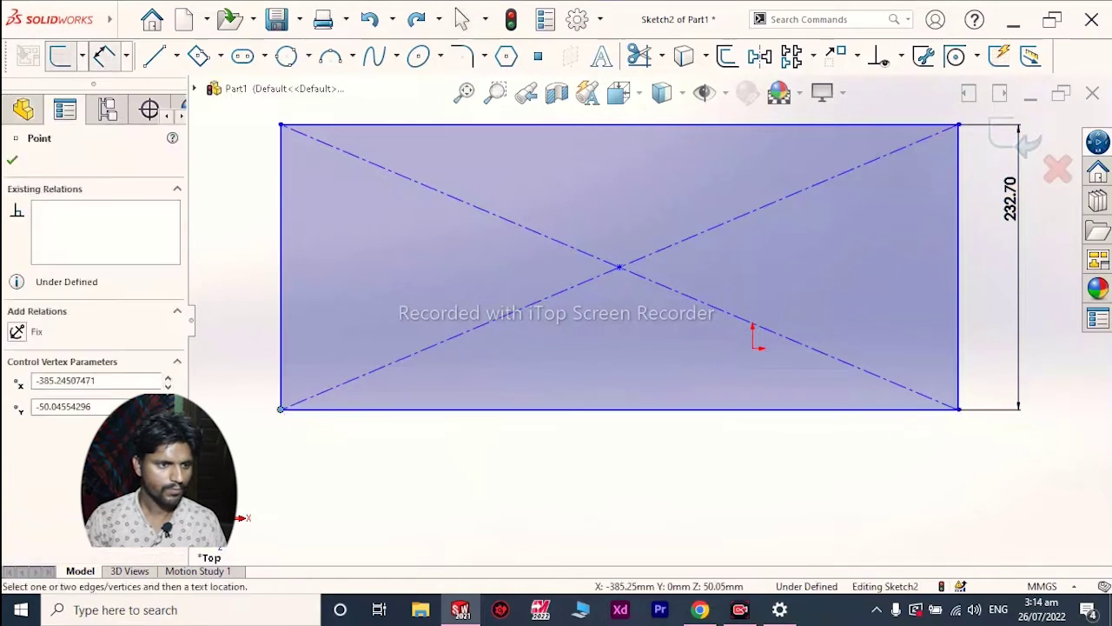
click(959, 413)
click(961, 489)
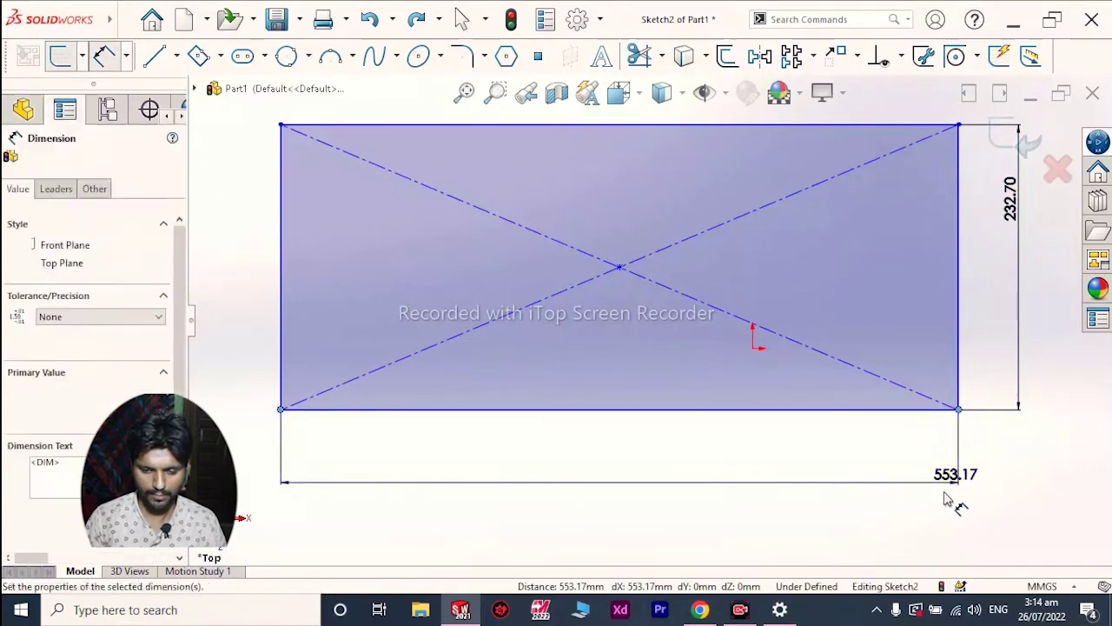
click(947, 500)
click(857, 457)
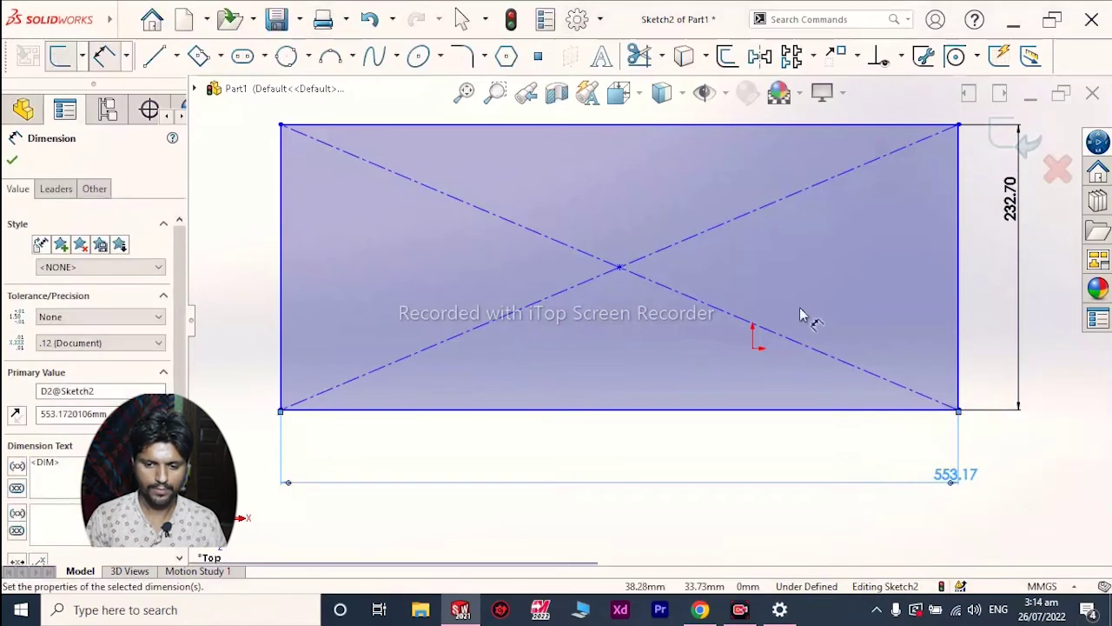
key(Escape)
Delete the whole rectangle with its construction diagonals and dimensions from the sketch.
key(ctrl+a)
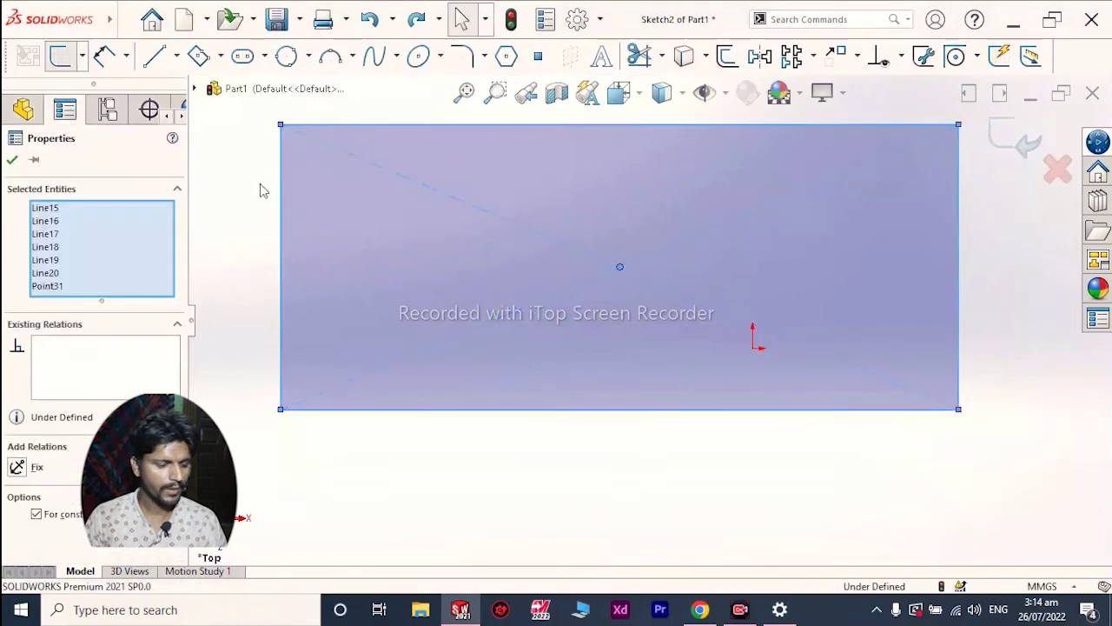
click(221, 59)
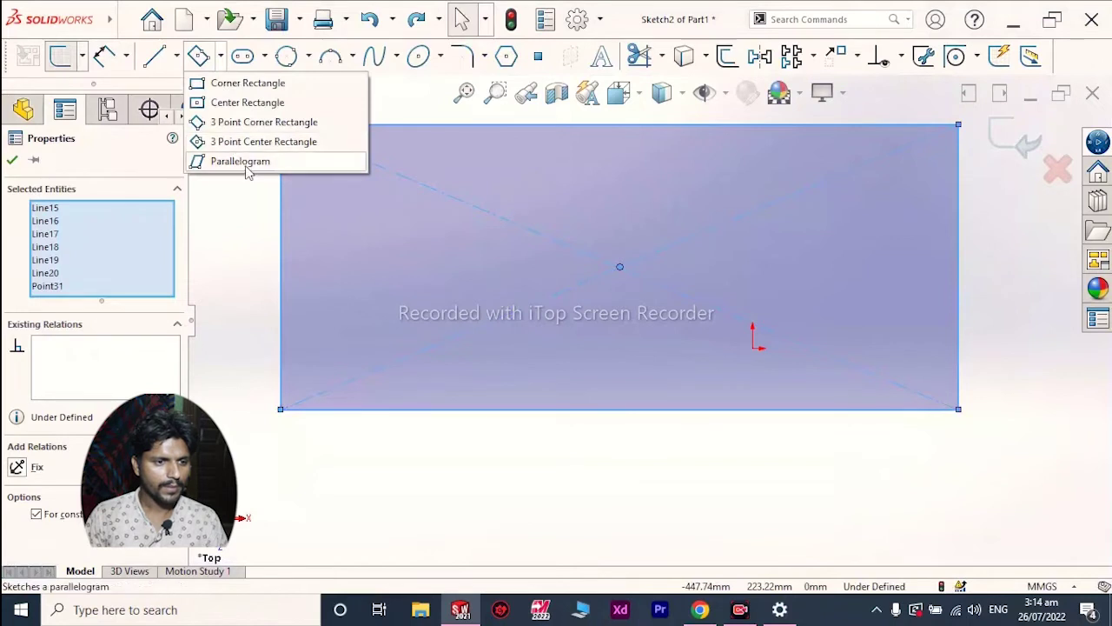
key(Delete)
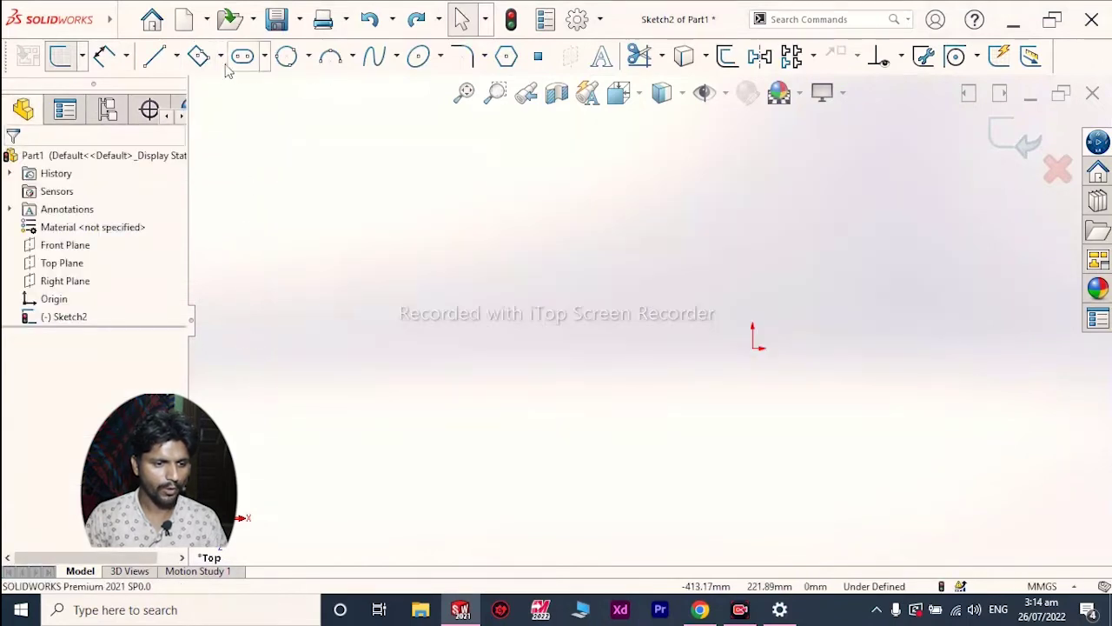
Sketch a large parallelogram around the origin, its first edge from about (-383, 116) to (-265, -140) mm, and undo it.
click(222, 57)
click(201, 160)
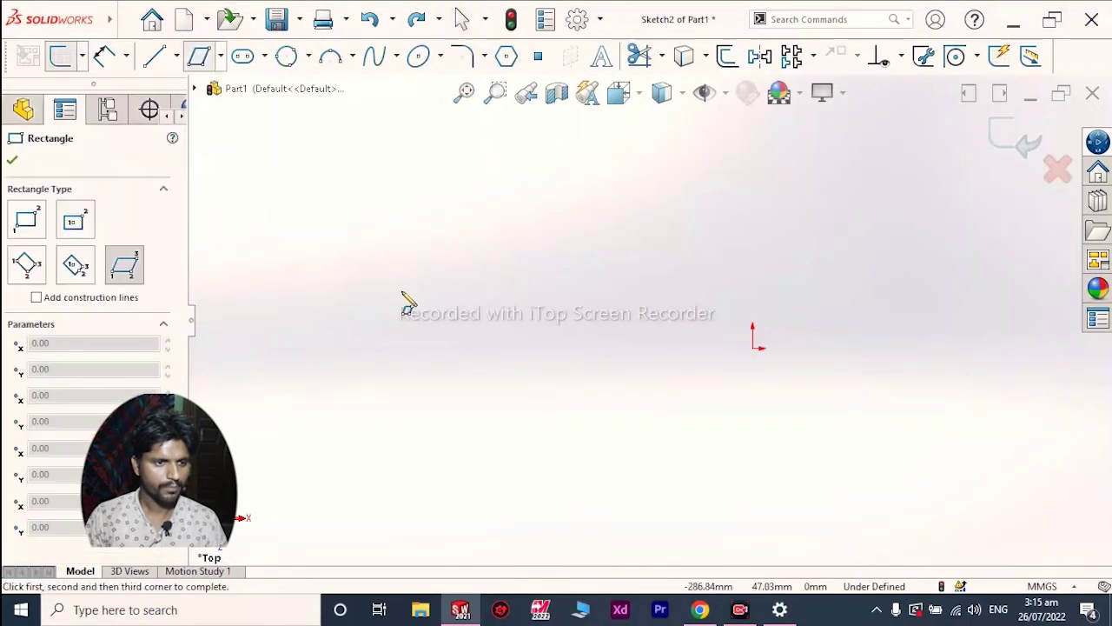
click(284, 208)
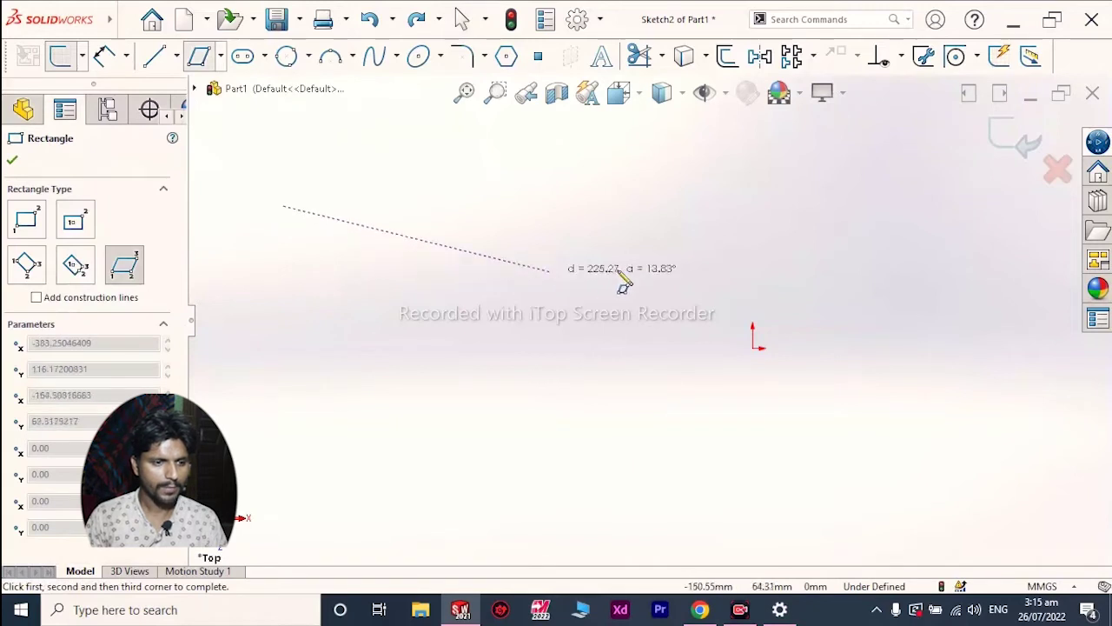
click(427, 520)
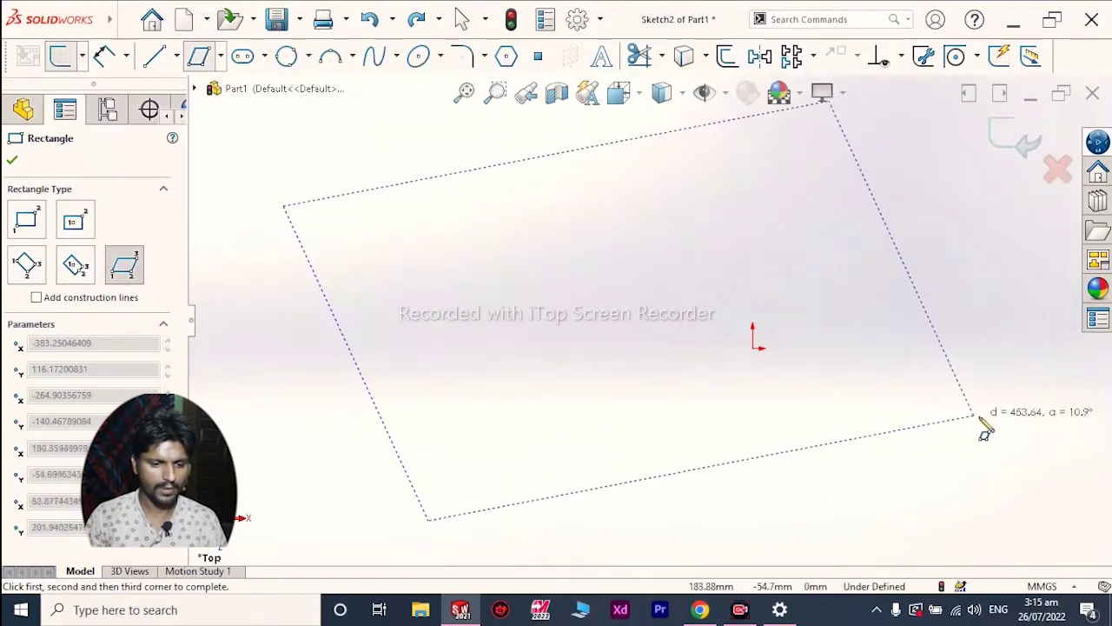
click(1001, 436)
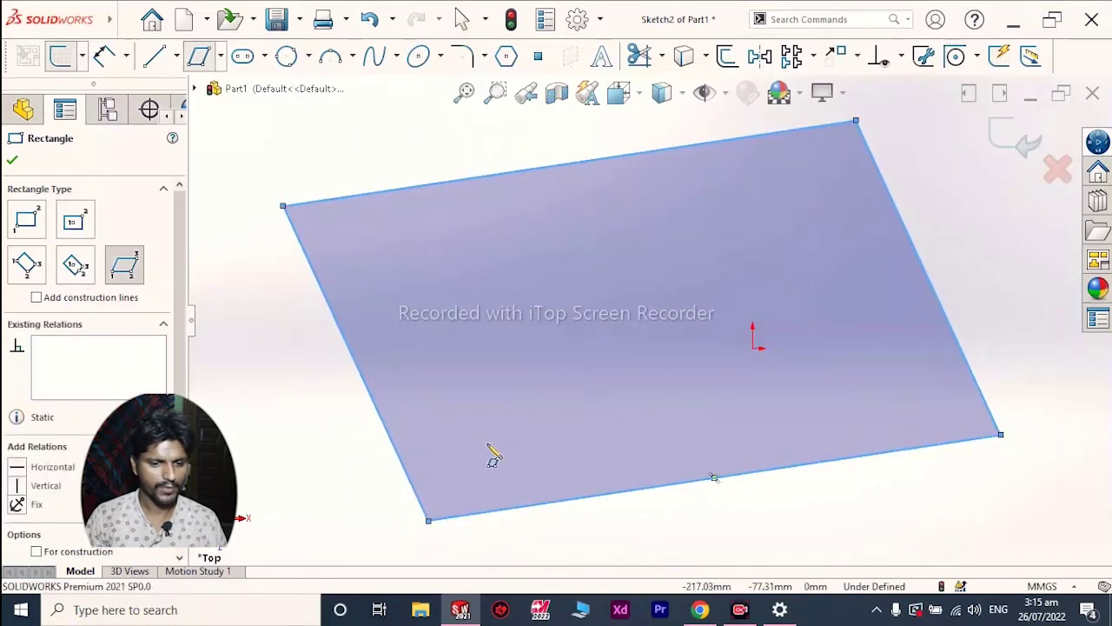
click(221, 56)
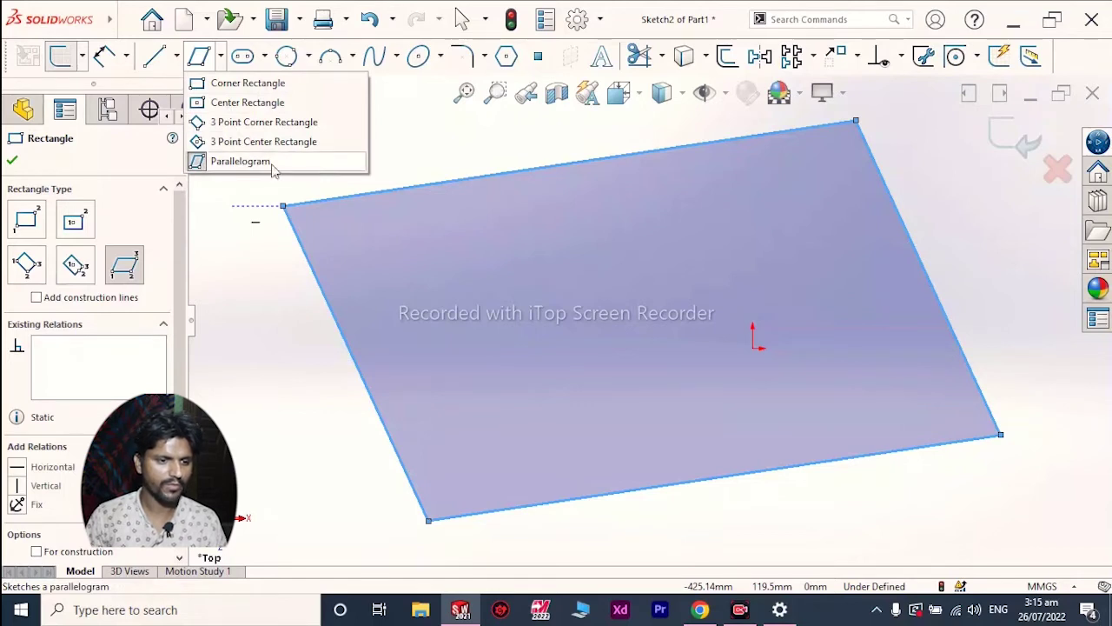
click(261, 226)
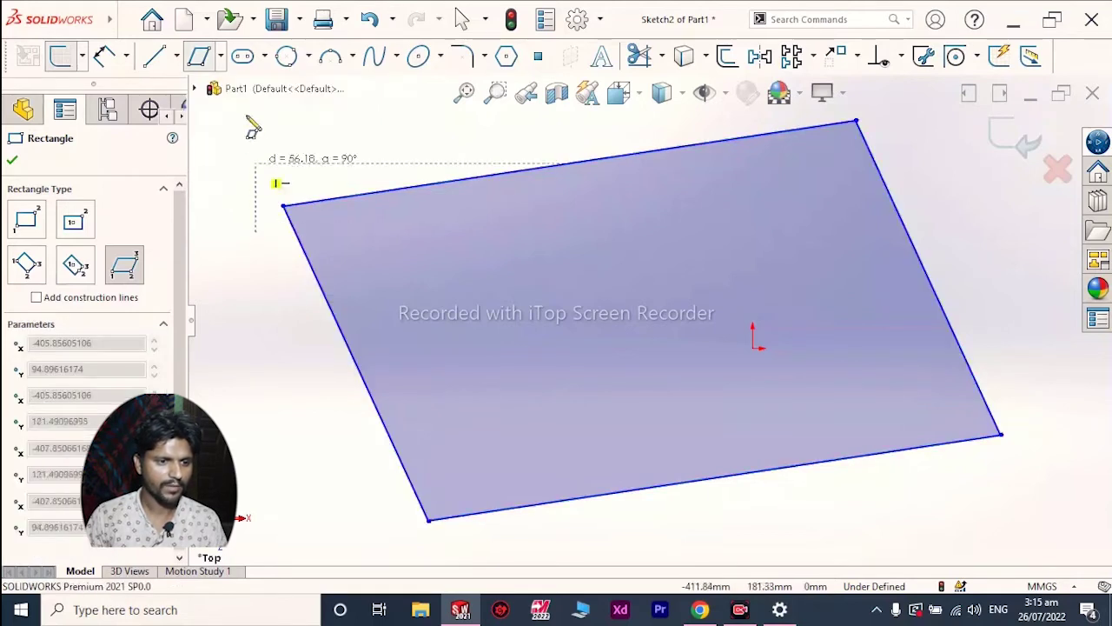
key(ctrl+z)
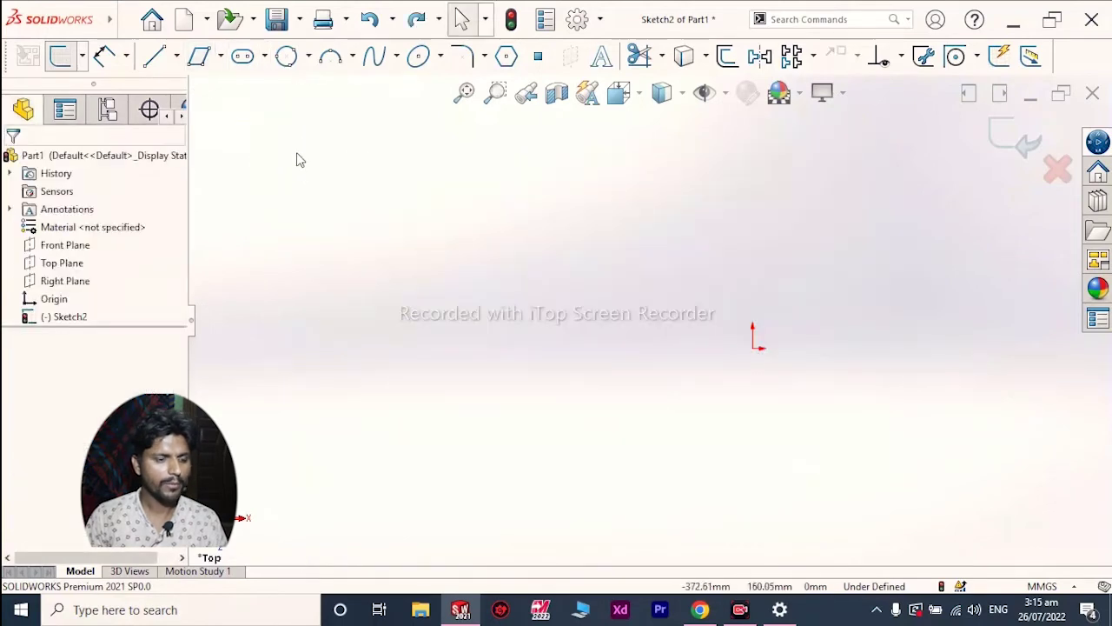
Sketch a center circle with a radius of about 103 mm, centered above and left of the origin, and undo it.
click(309, 56)
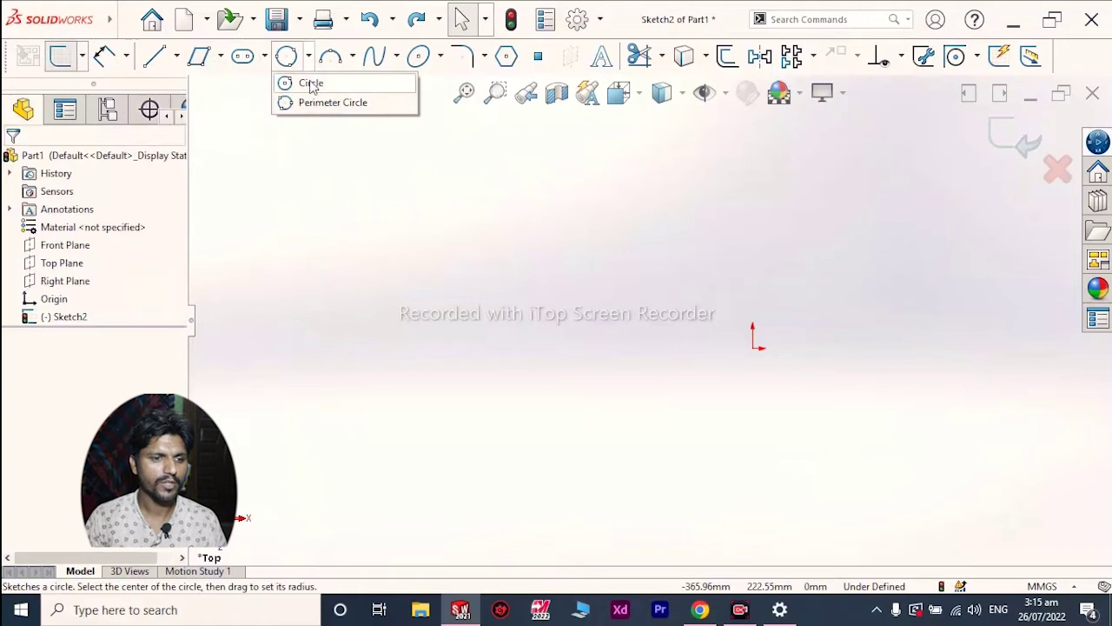
click(311, 84)
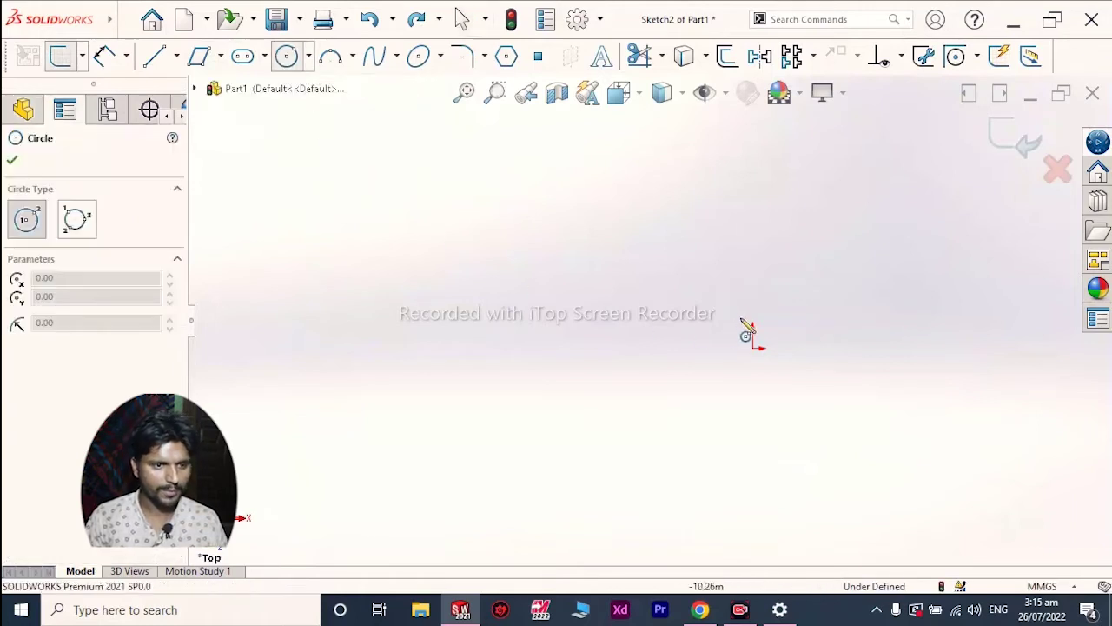
click(663, 283)
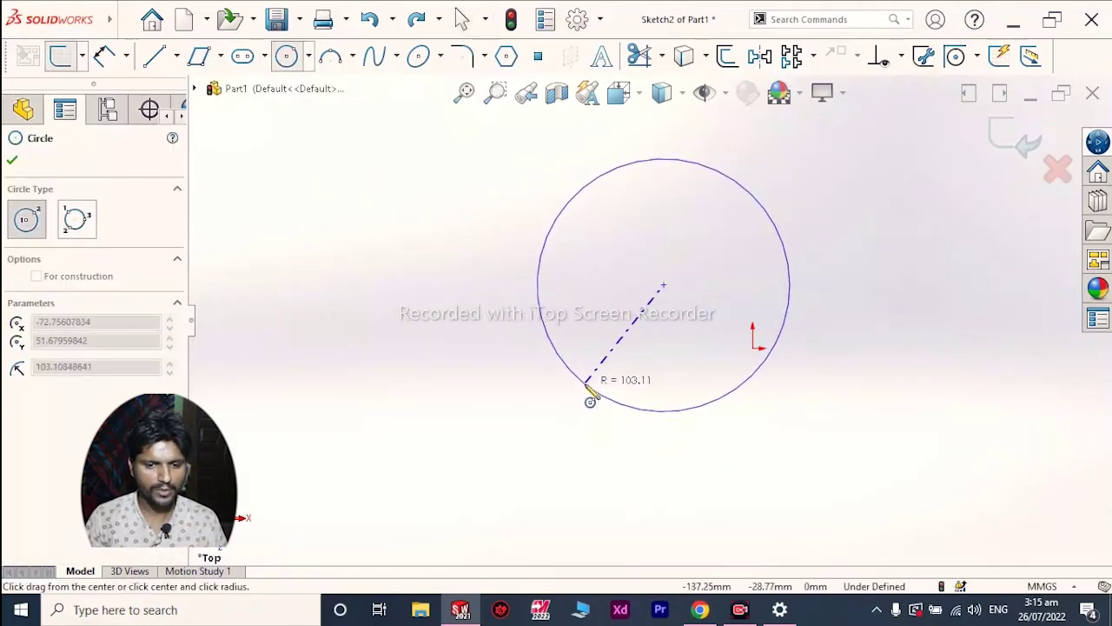
click(590, 401)
key(Escape)
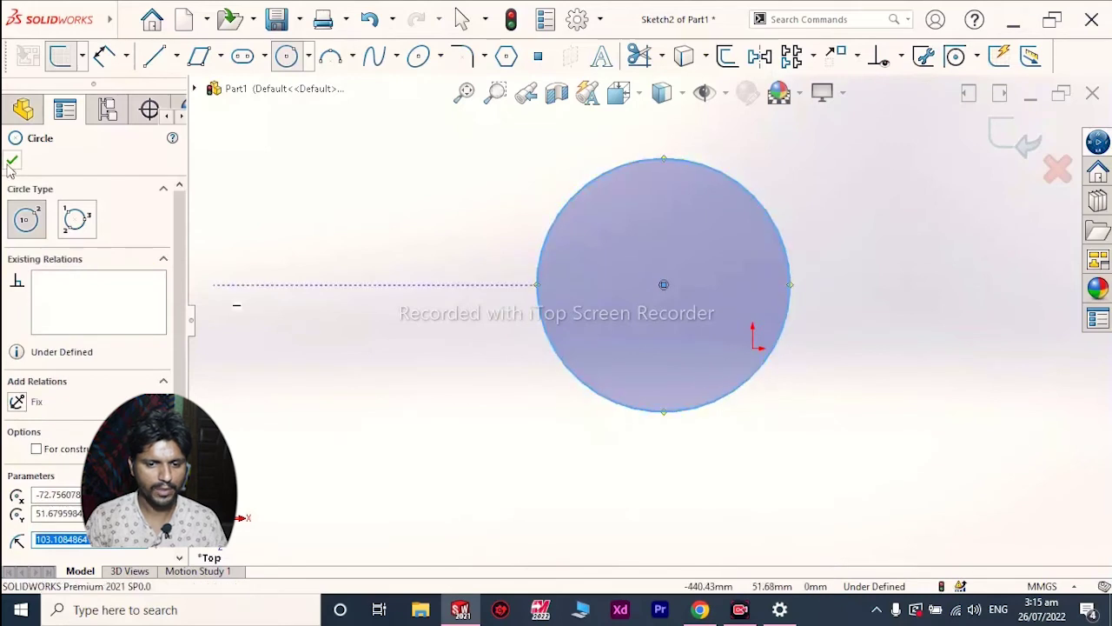
key(ctrl+z)
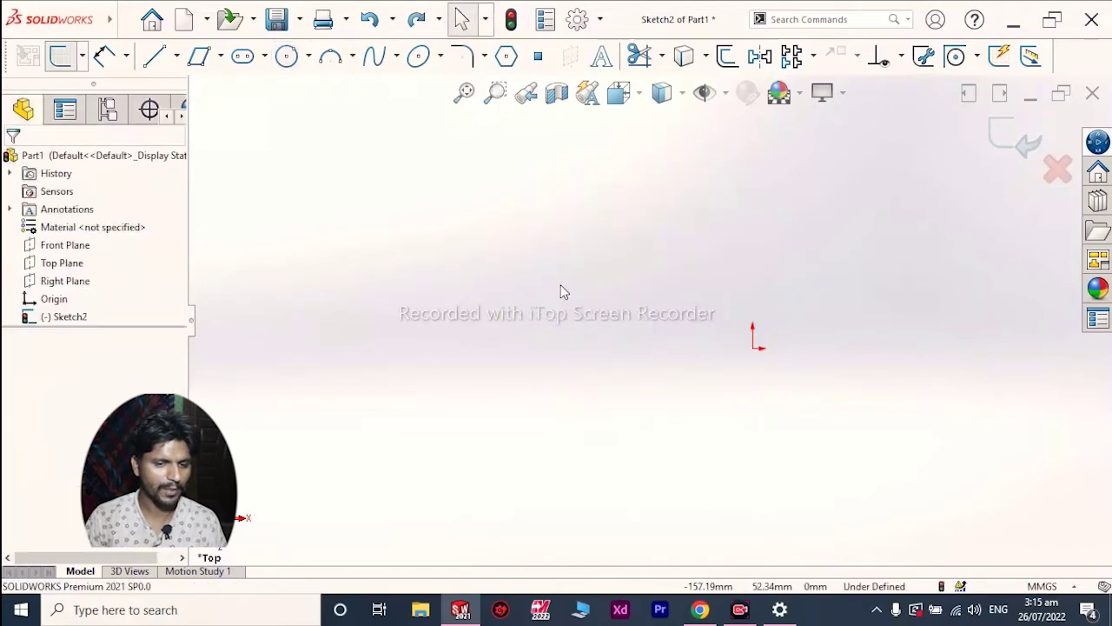
Sketch a perimeter circle with a radius of about 143 mm through three points around the origin, and undo it.
click(308, 56)
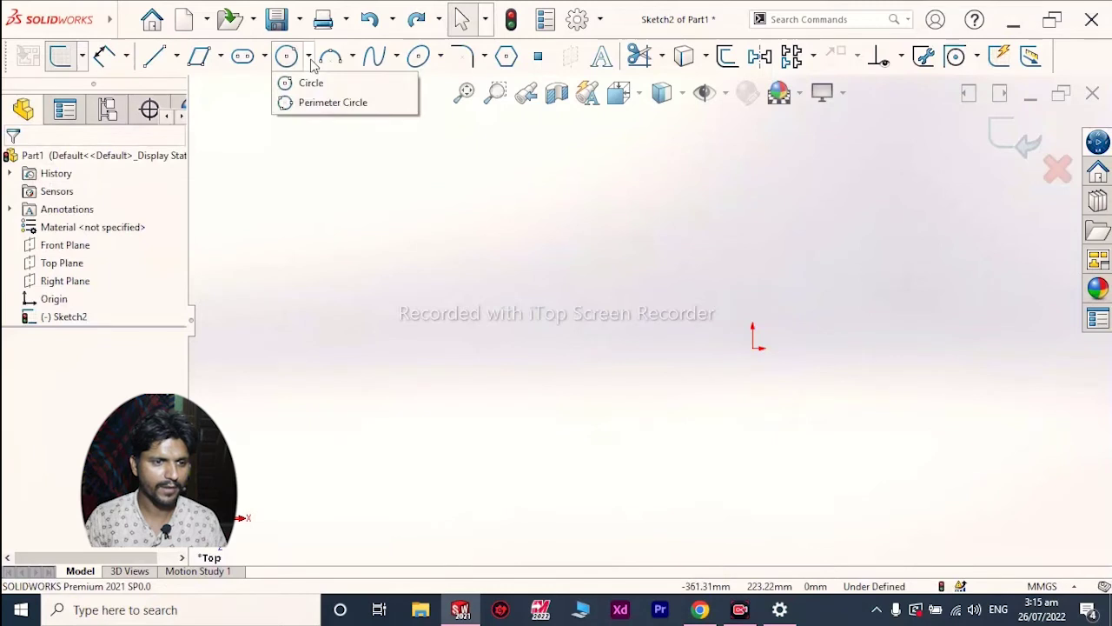
click(333, 102)
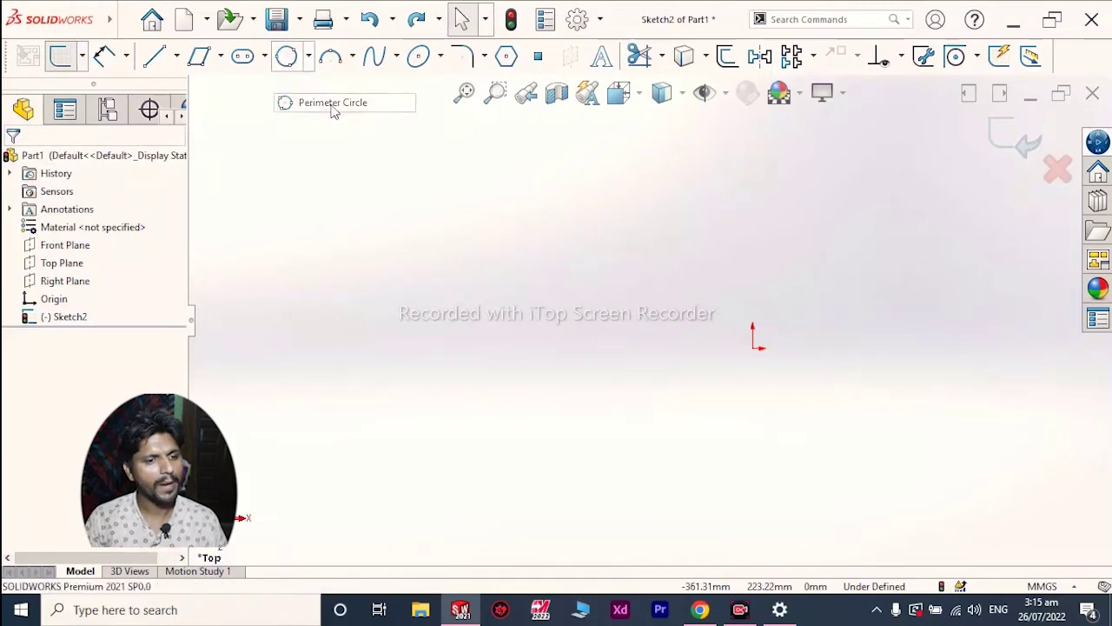
click(516, 239)
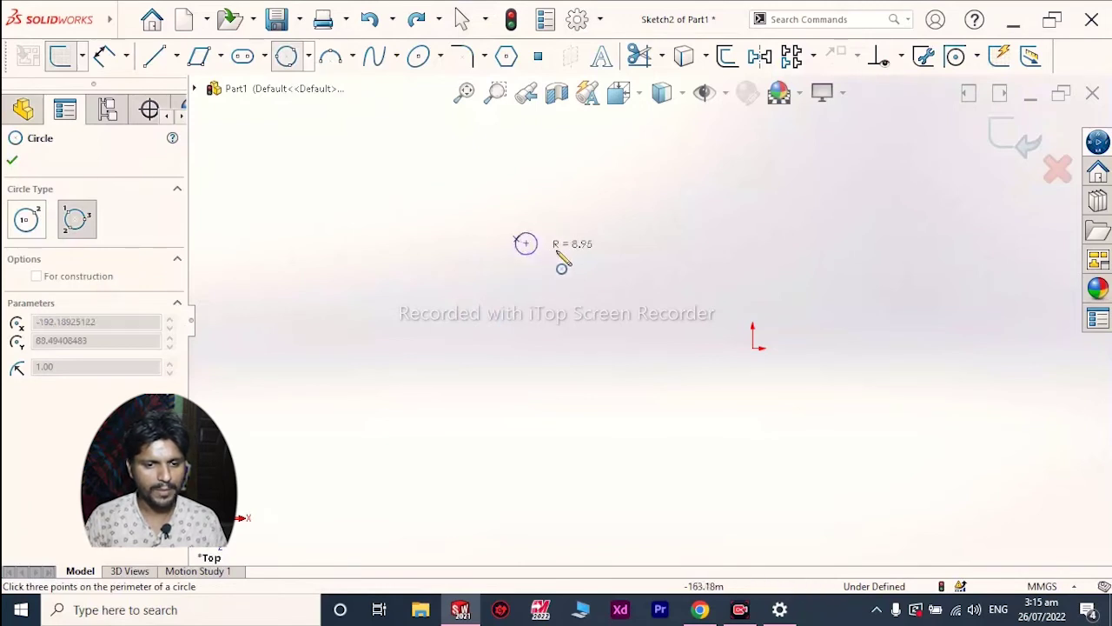
click(861, 243)
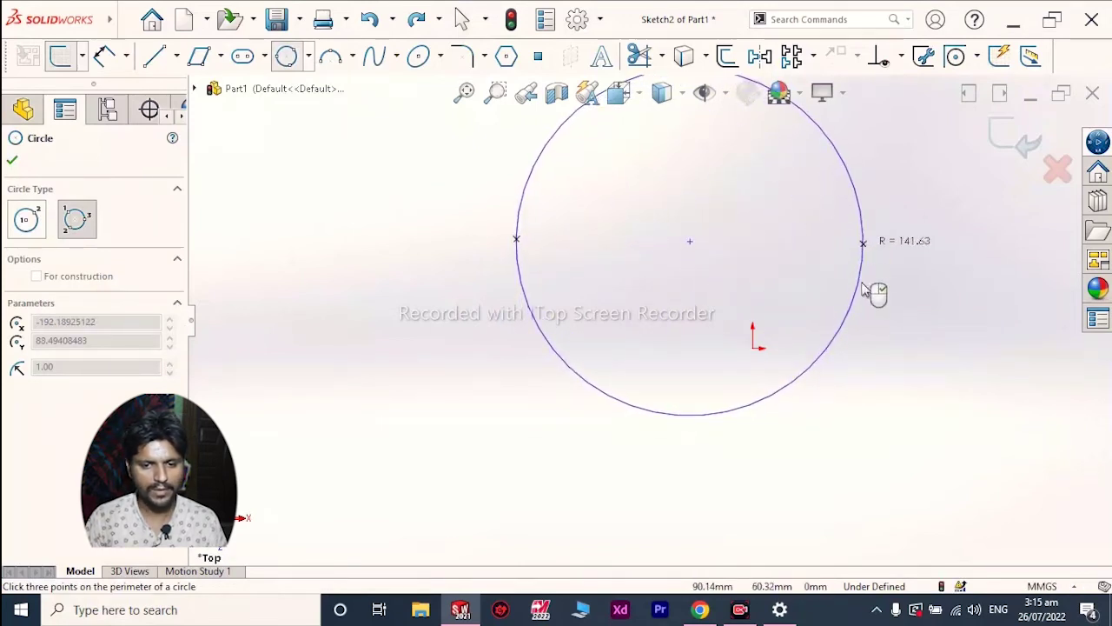
click(696, 445)
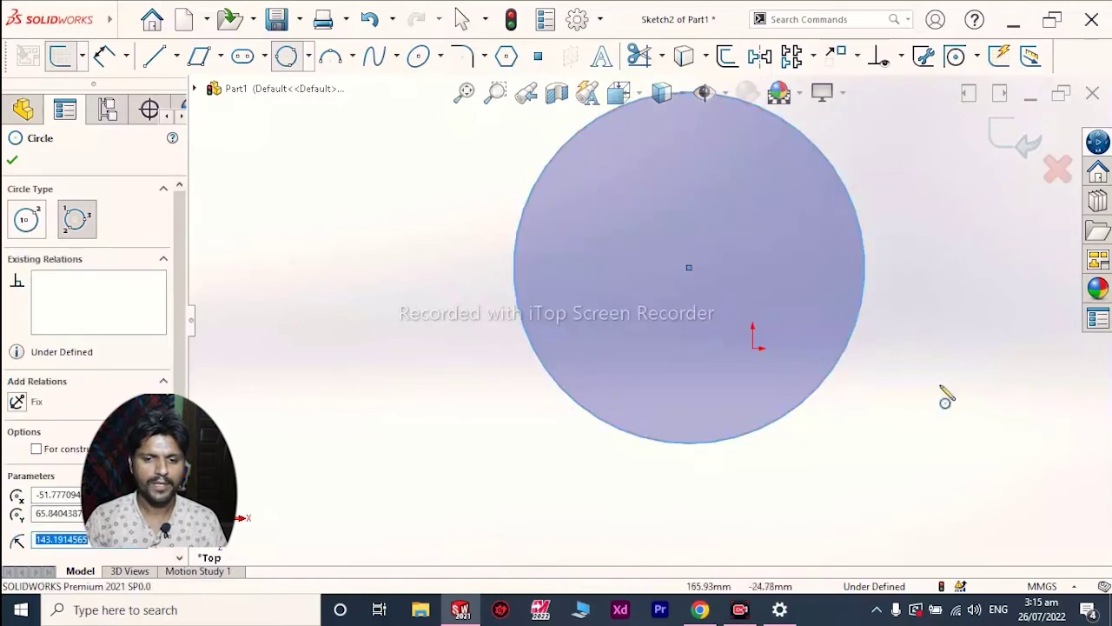
key(ctrl+z)
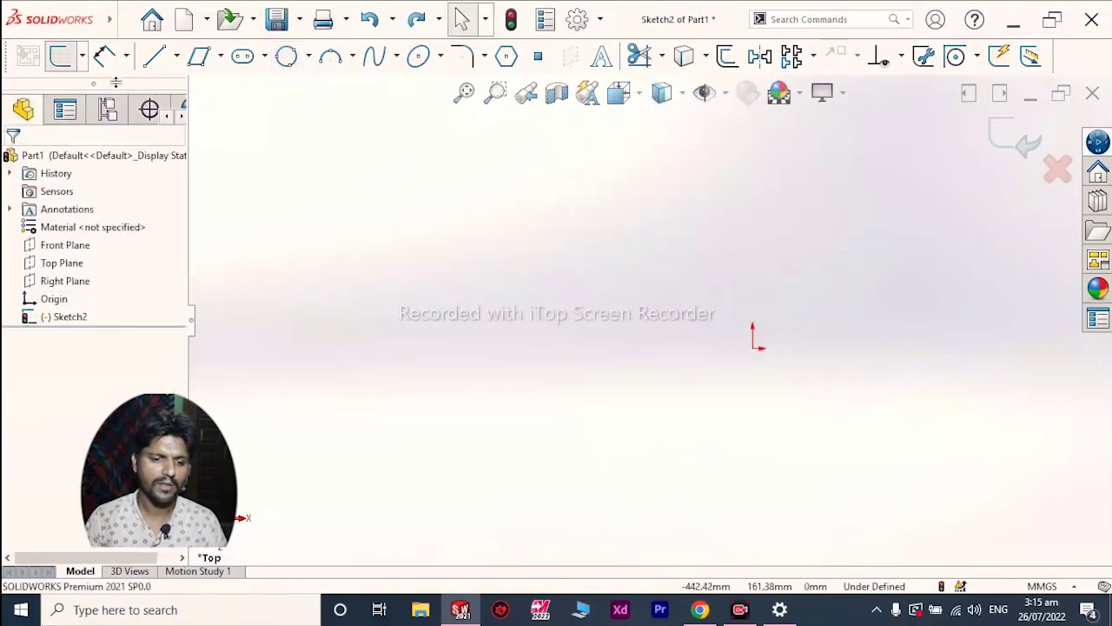
click(154, 56)
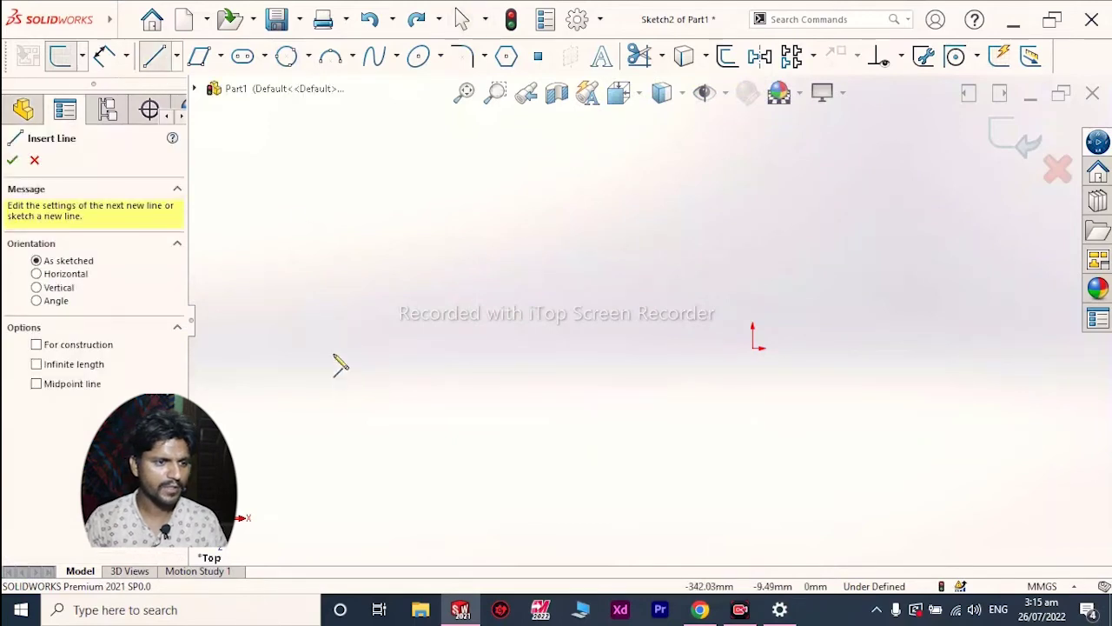
click(199, 56)
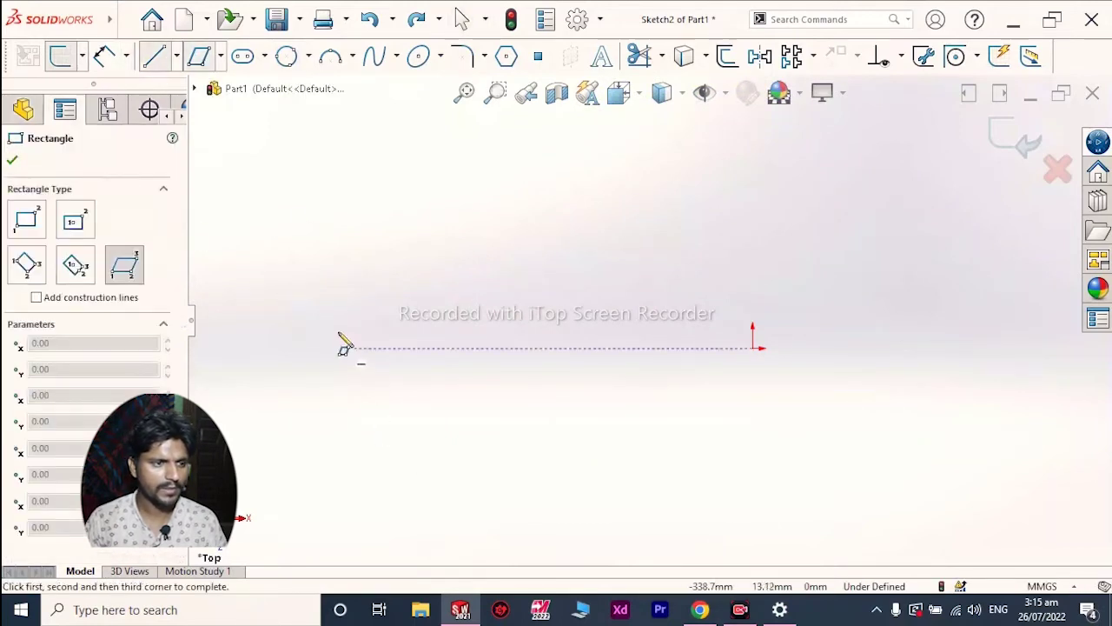
click(342, 304)
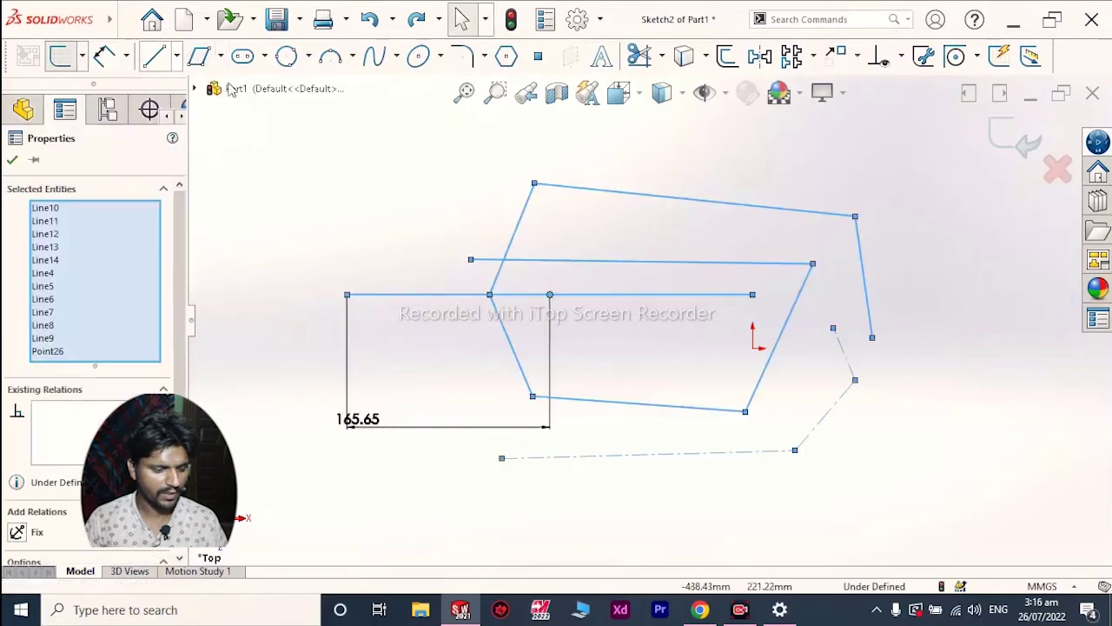
Delete all the lines, centerlines and the dimension from the sketch.
click(482, 172)
mouse_move(242, 105)
mouse_down()
mouse_move(787, 539)
mouse_move(906, 502)
mouse_up()
key(Delete)
click(124, 17)
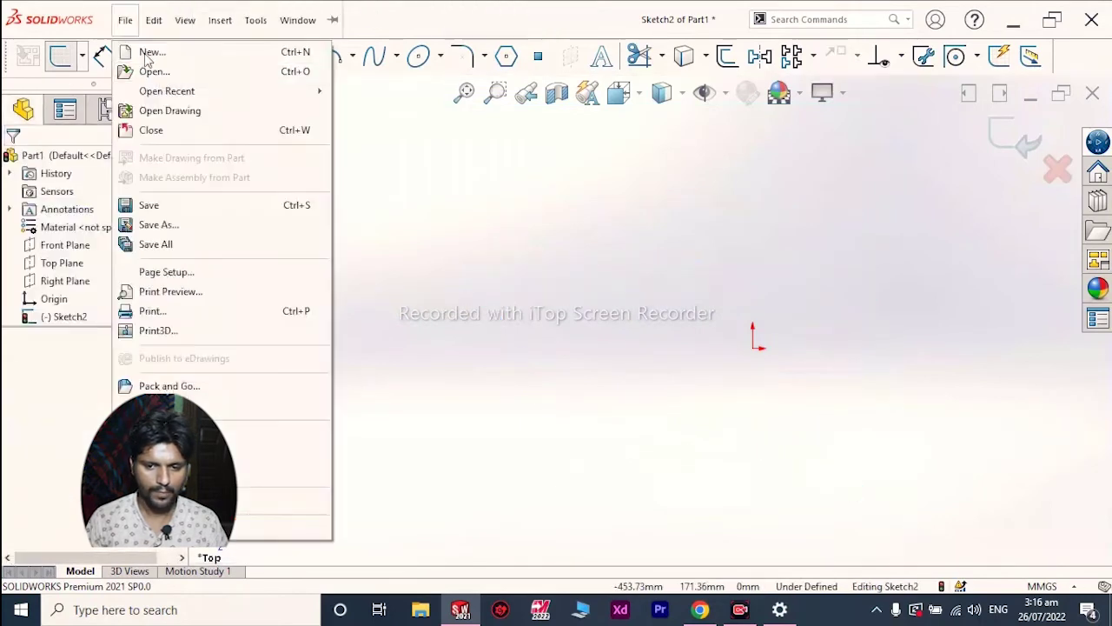
click(479, 201)
Sketch two separate short horizontal lines above and to the left of the origin, the far left one about 21 mm long.
click(177, 57)
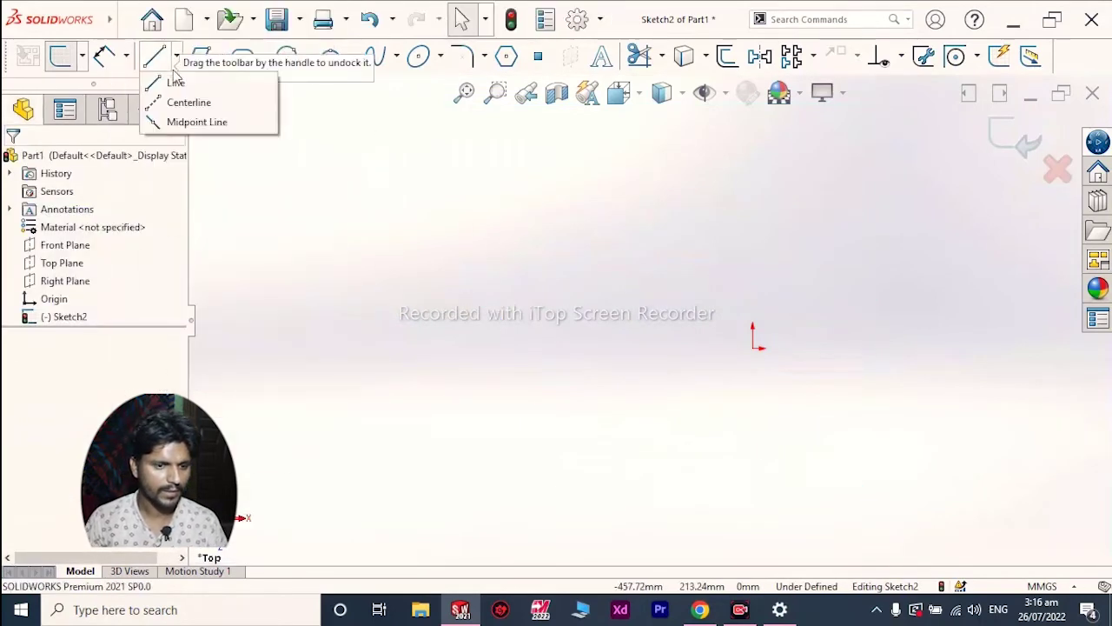
click(171, 78)
drag(344, 275, 318, 275)
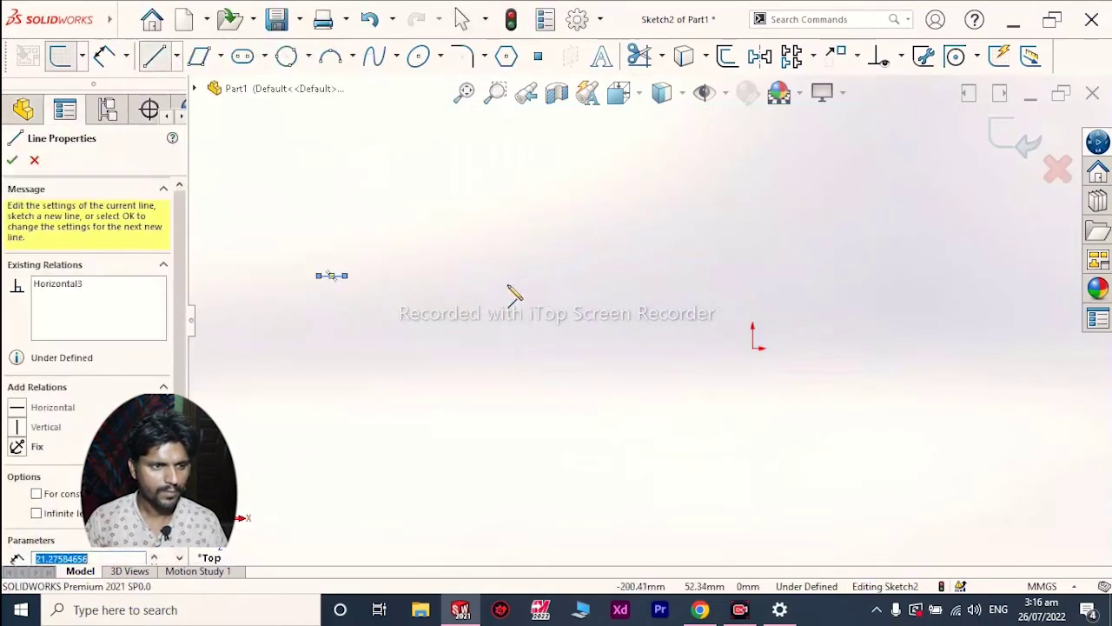
click(548, 269)
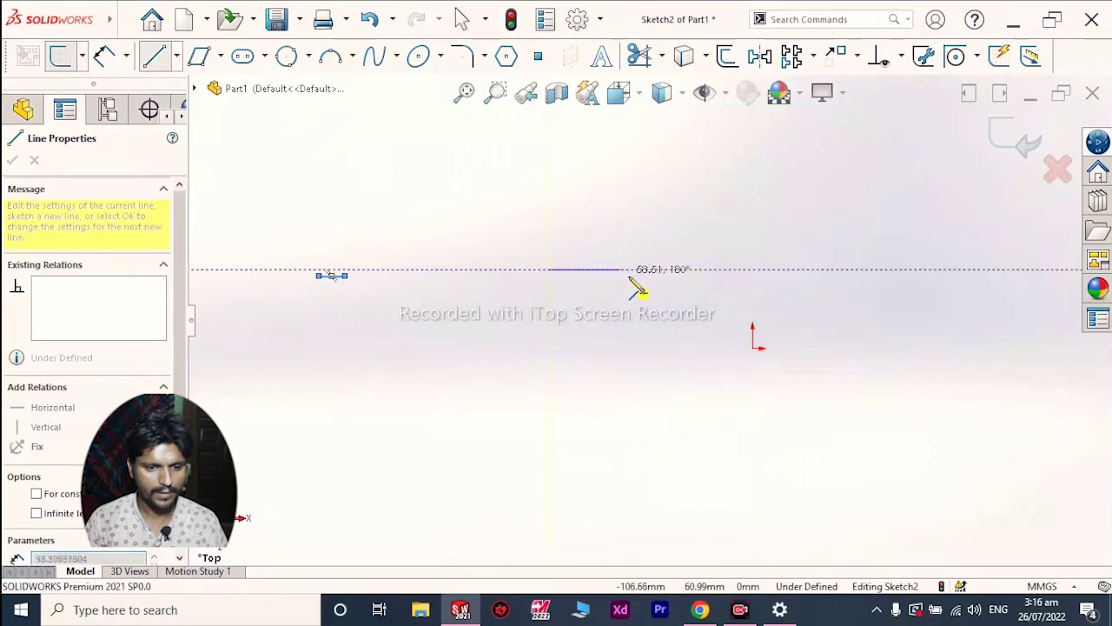
click(629, 269)
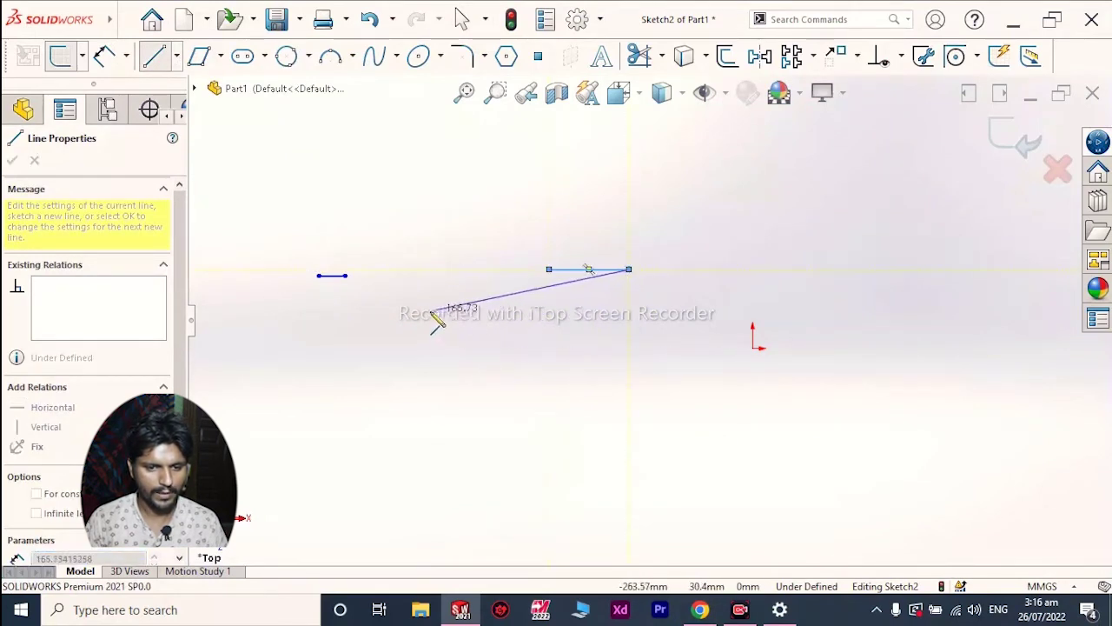
key(Escape)
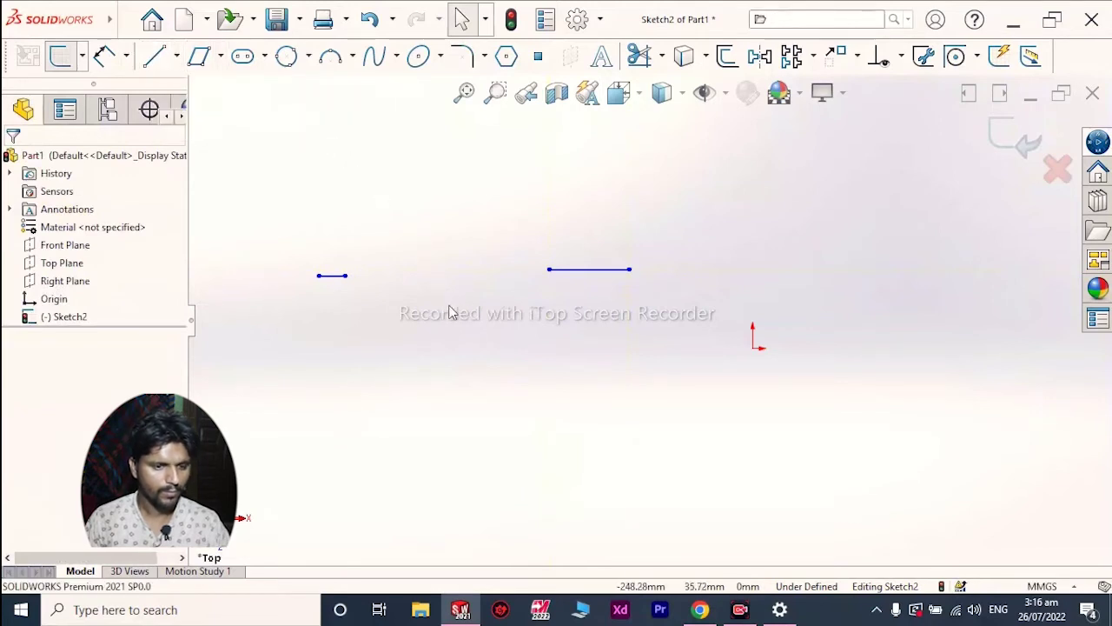
text(l)
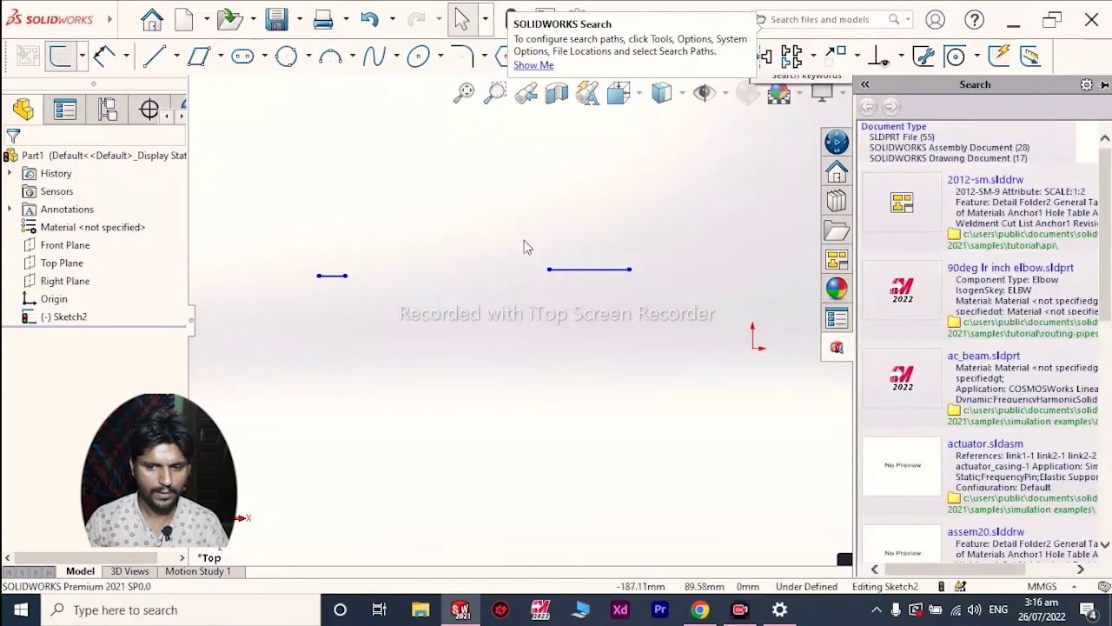
click(123, 19)
click(229, 95)
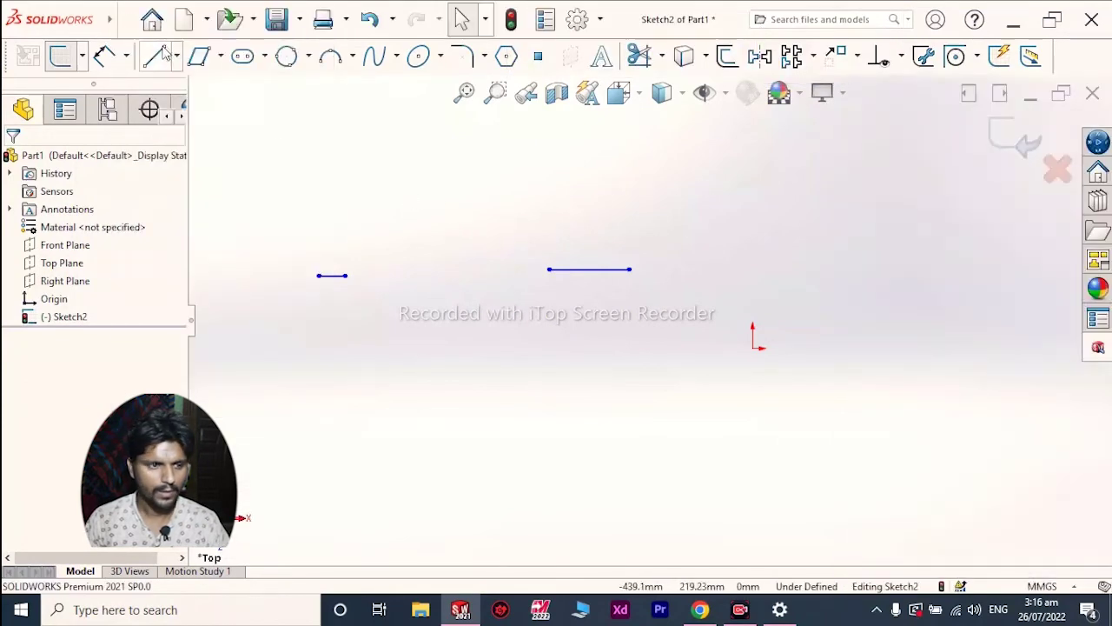
Sketch a vertical line between the two horizontal lines, starting slightly below their level and running downward.
key(l)
click(426, 310)
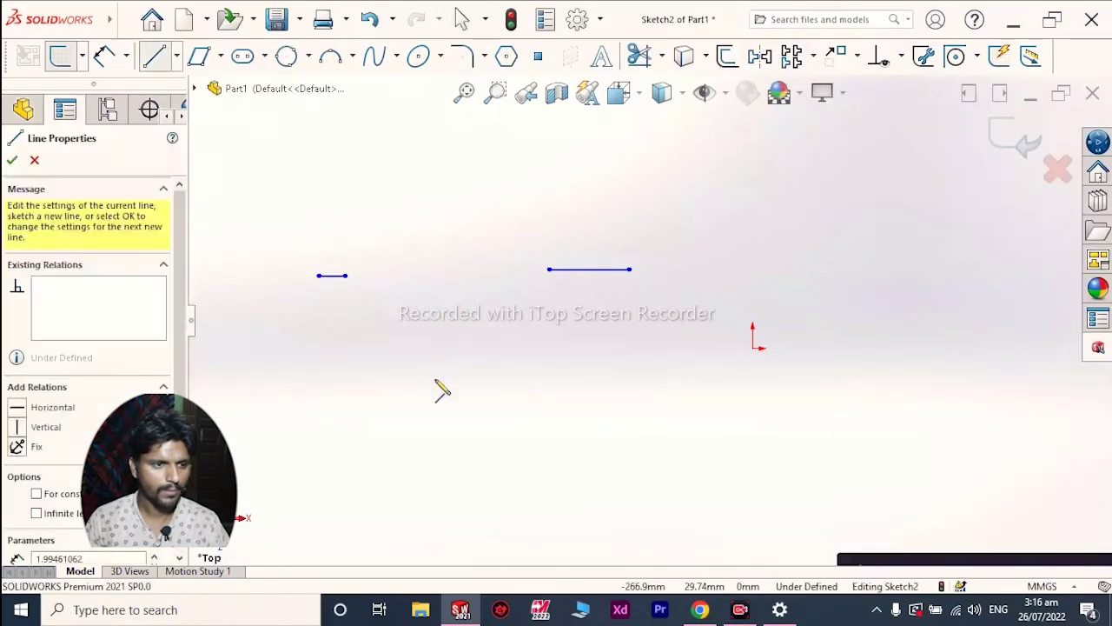
click(426, 431)
key(Escape)
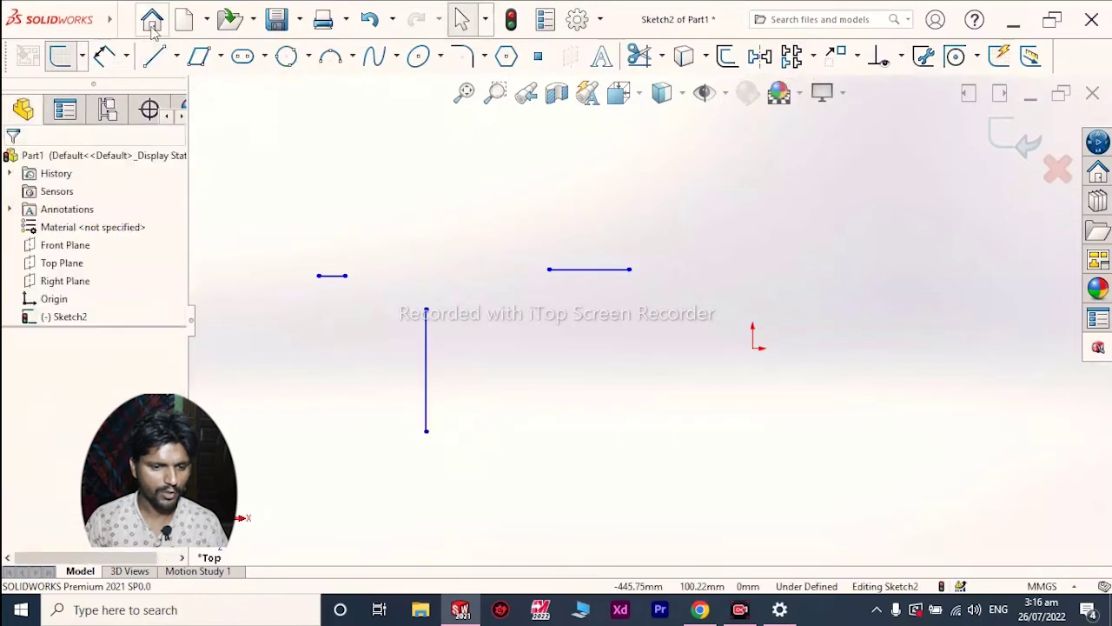
Sketch a perimeter circle of about 129 mm radius through the facing endpoints of the two horizontal lines and the vertical line's upper endpoint.
click(309, 58)
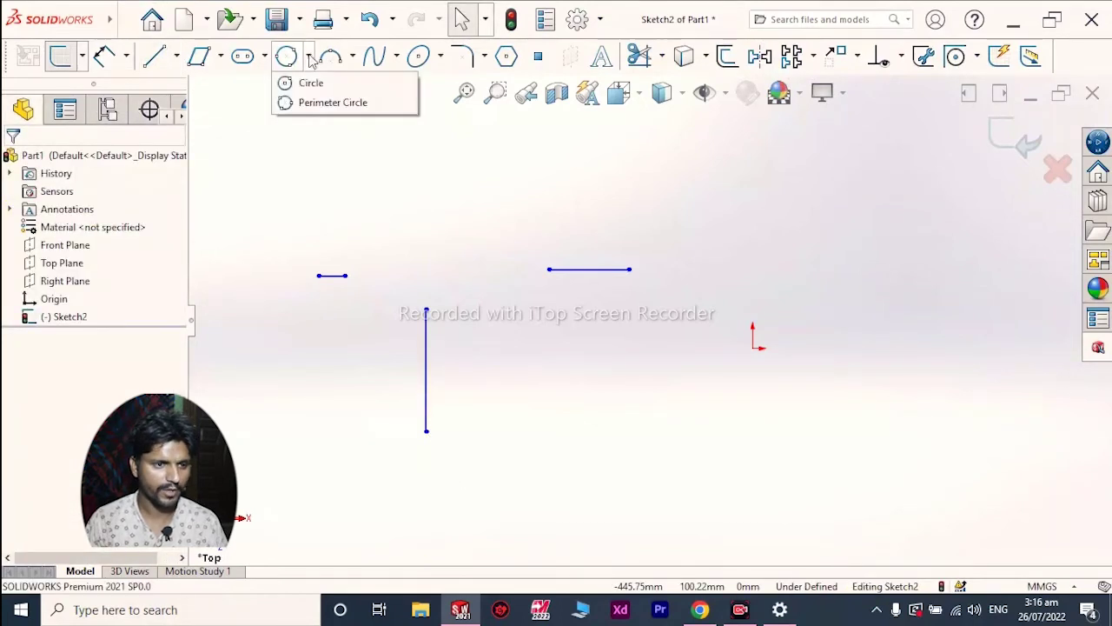
click(328, 102)
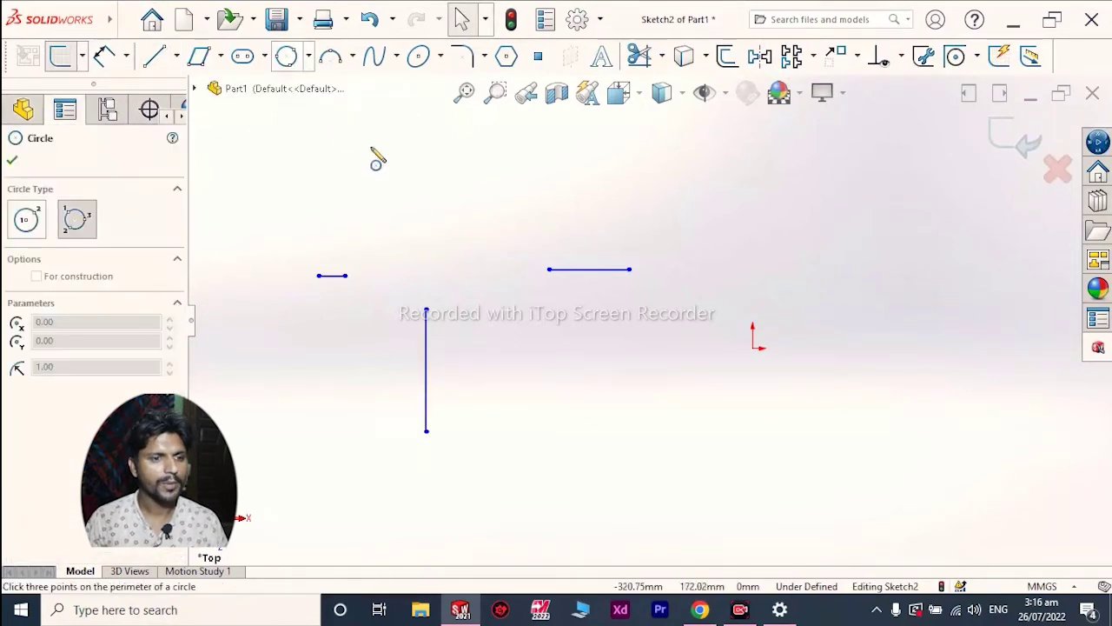
click(345, 275)
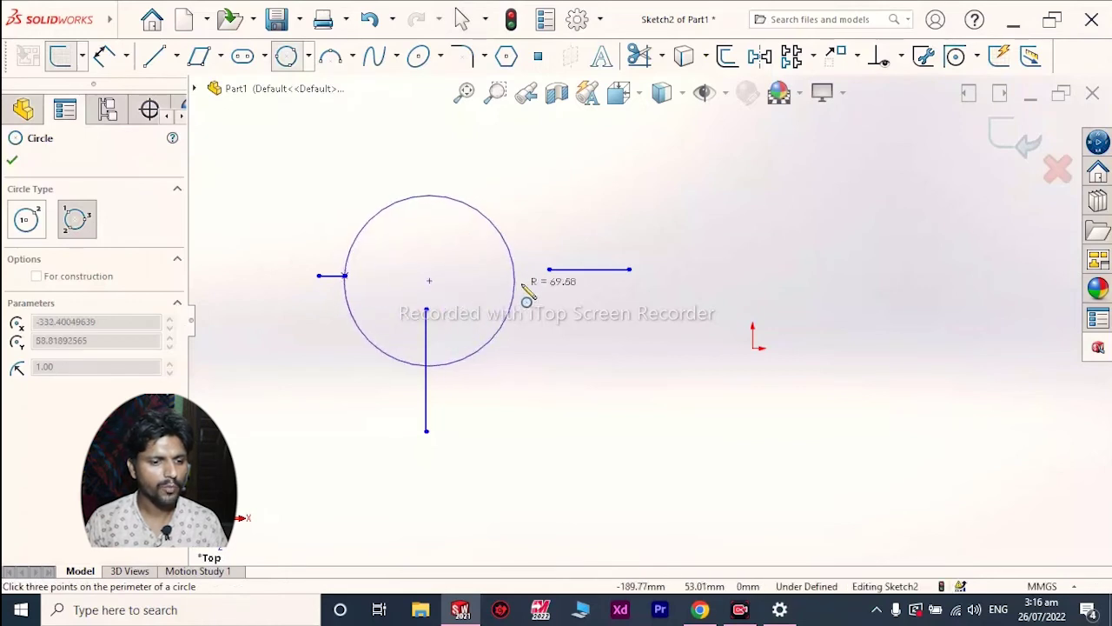
click(548, 269)
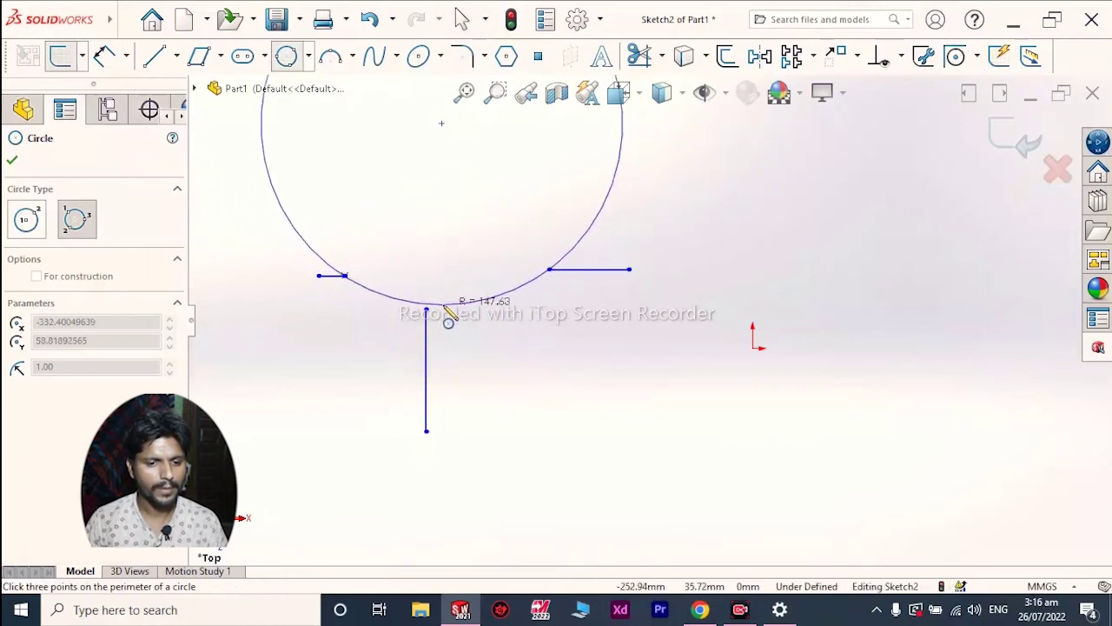
click(426, 309)
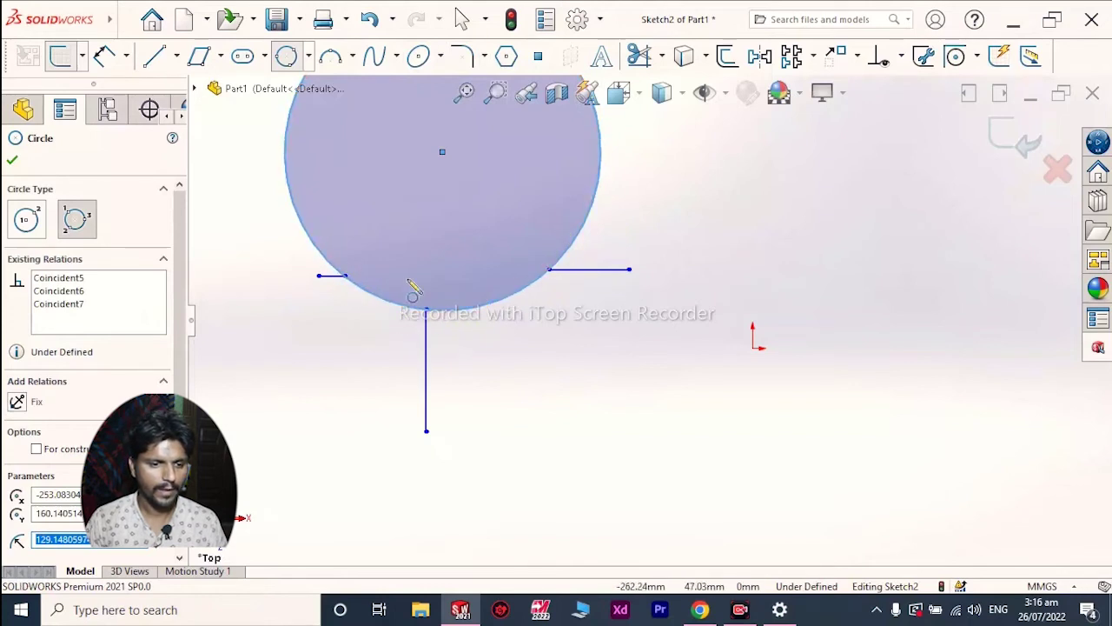
scroll(563, 244, down, 2)
scroll(556, 250, up, 3)
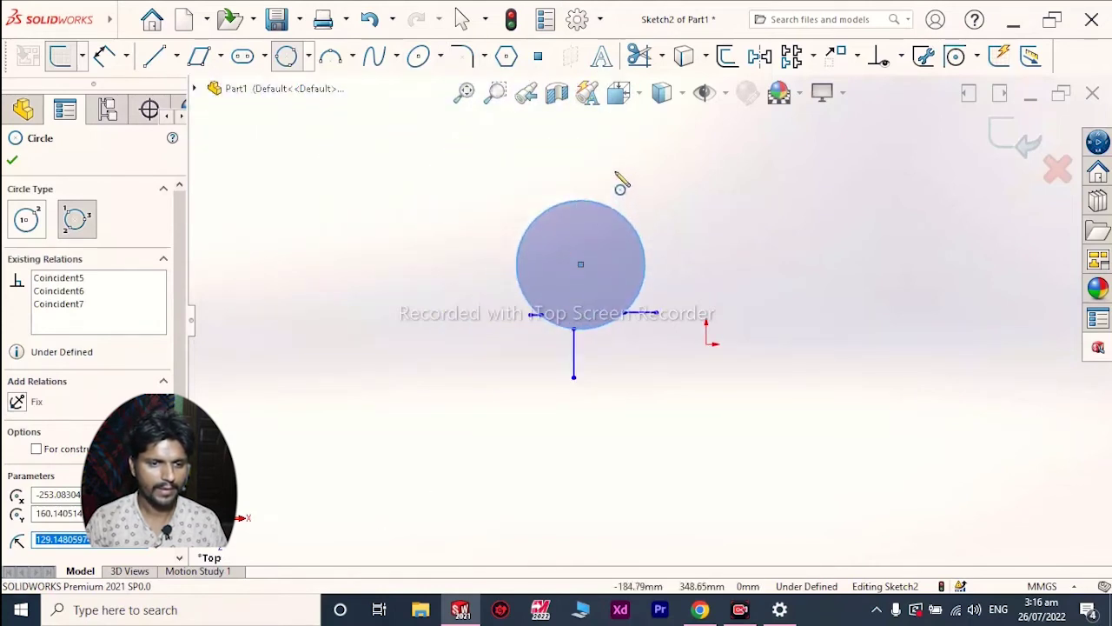
scroll(675, 235, down, 1)
scroll(647, 241, down, 1)
scroll(648, 242, down, 1)
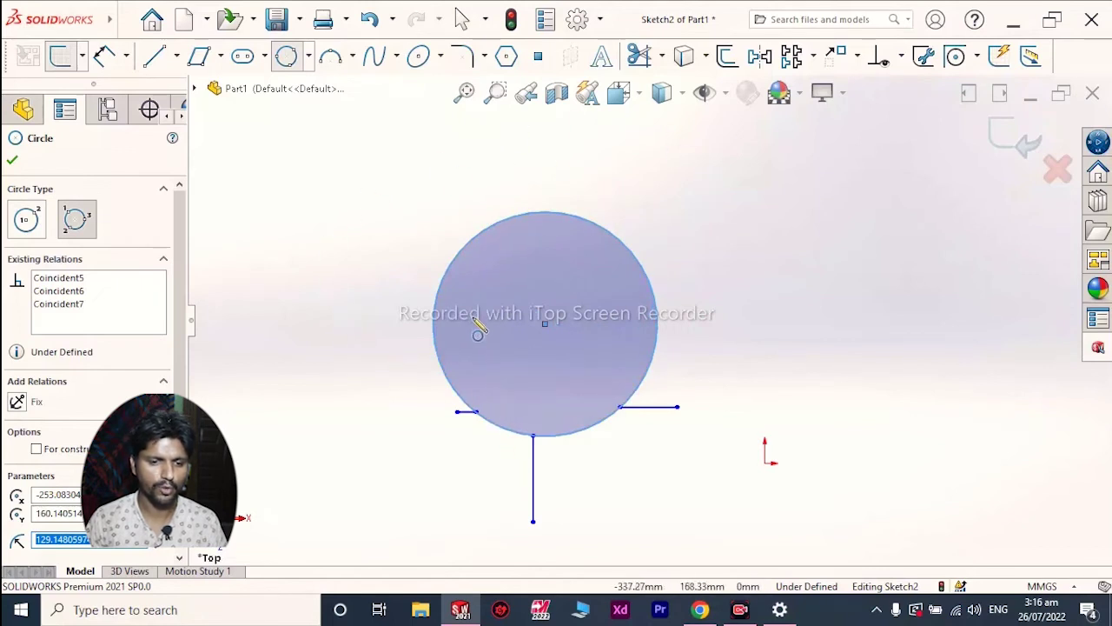
click(15, 157)
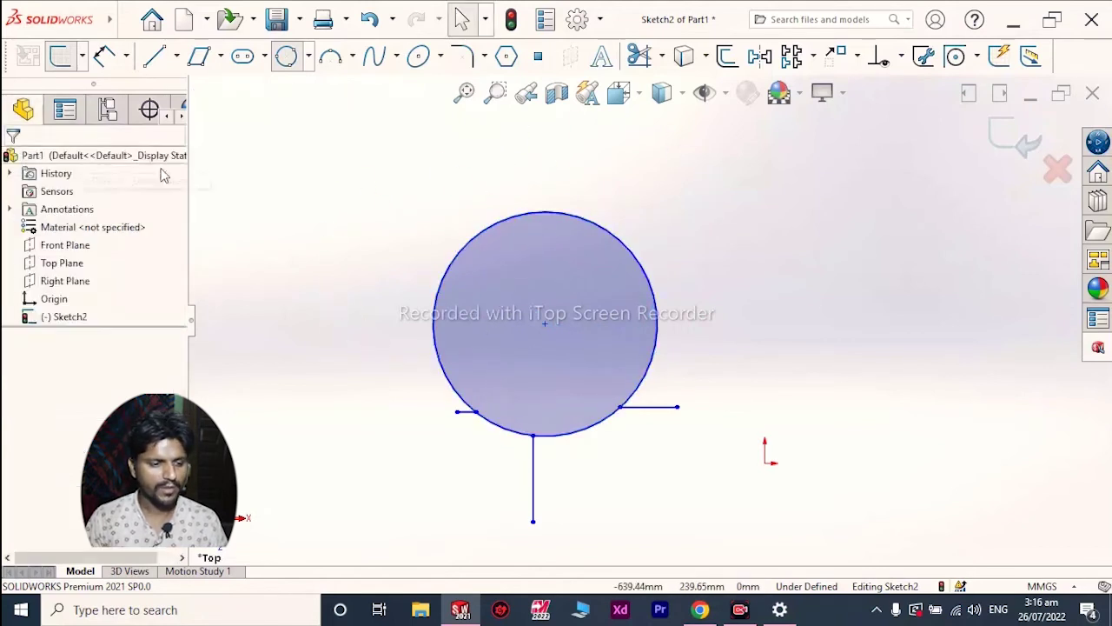
scroll(495, 249, down, 1)
scroll(623, 317, up, 3)
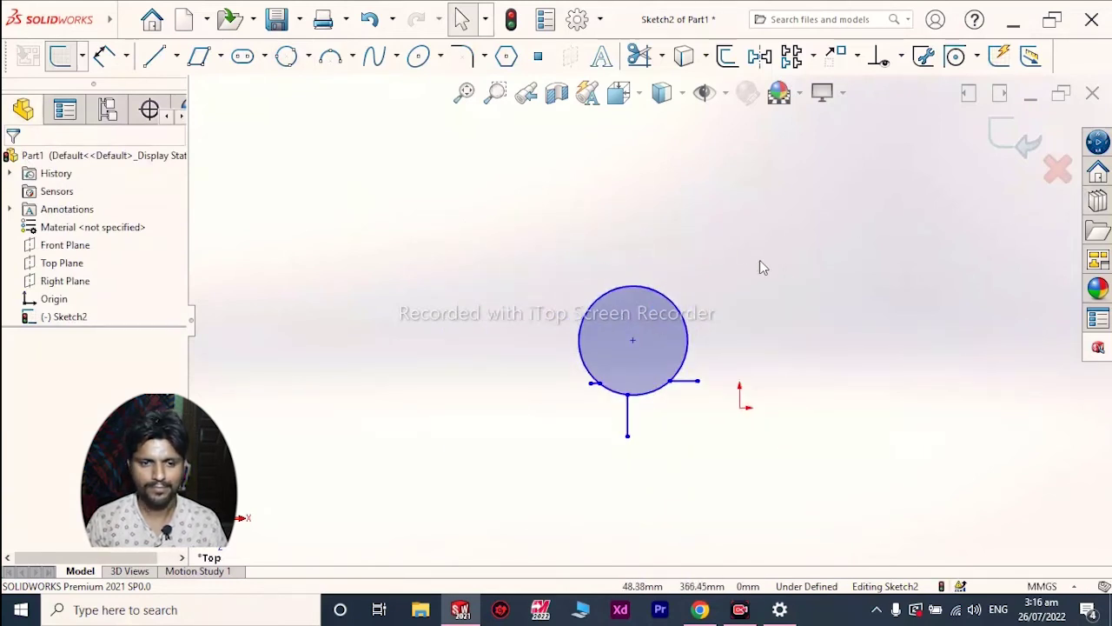
scroll(735, 301, down, 2)
scroll(628, 348, down, 2)
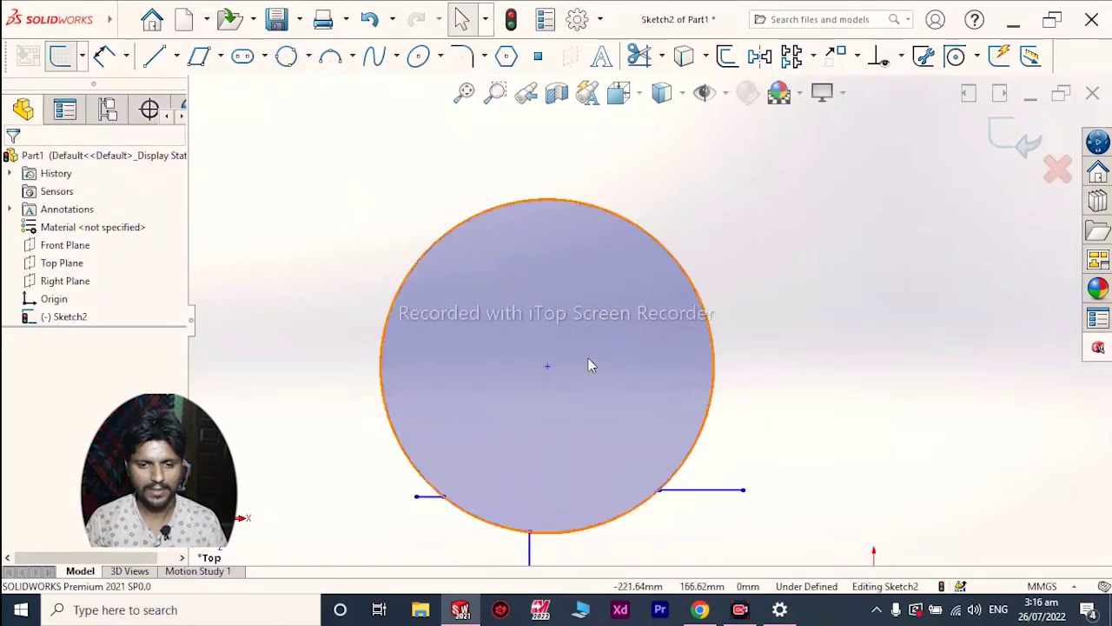
scroll(573, 354, up, 2)
scroll(643, 370, down, 3)
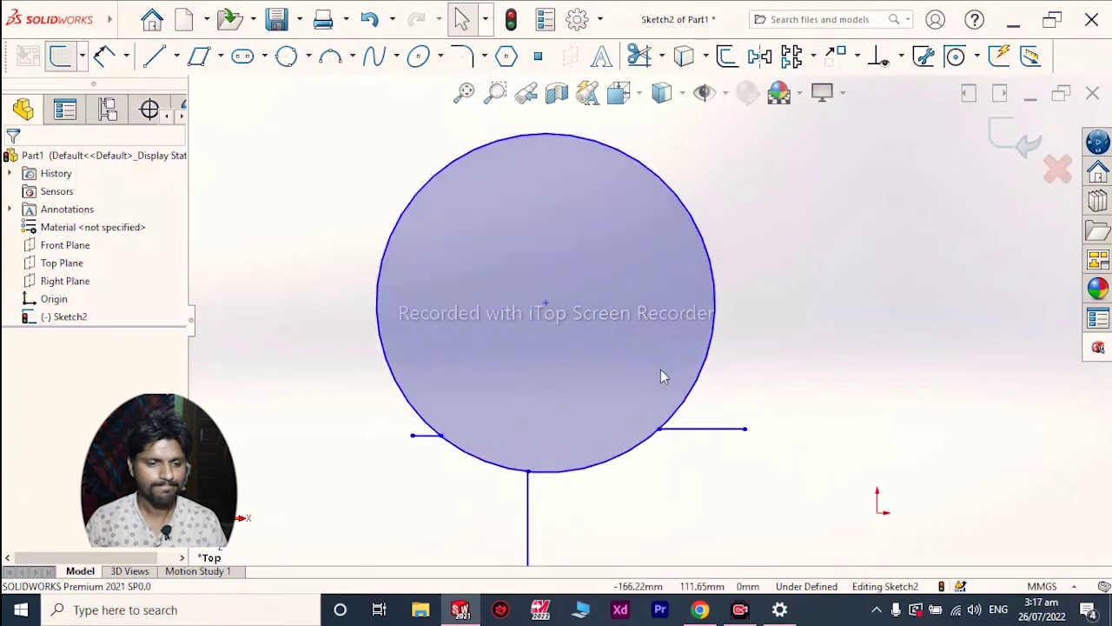
scroll(638, 374, up, 3)
scroll(640, 311, down, 3)
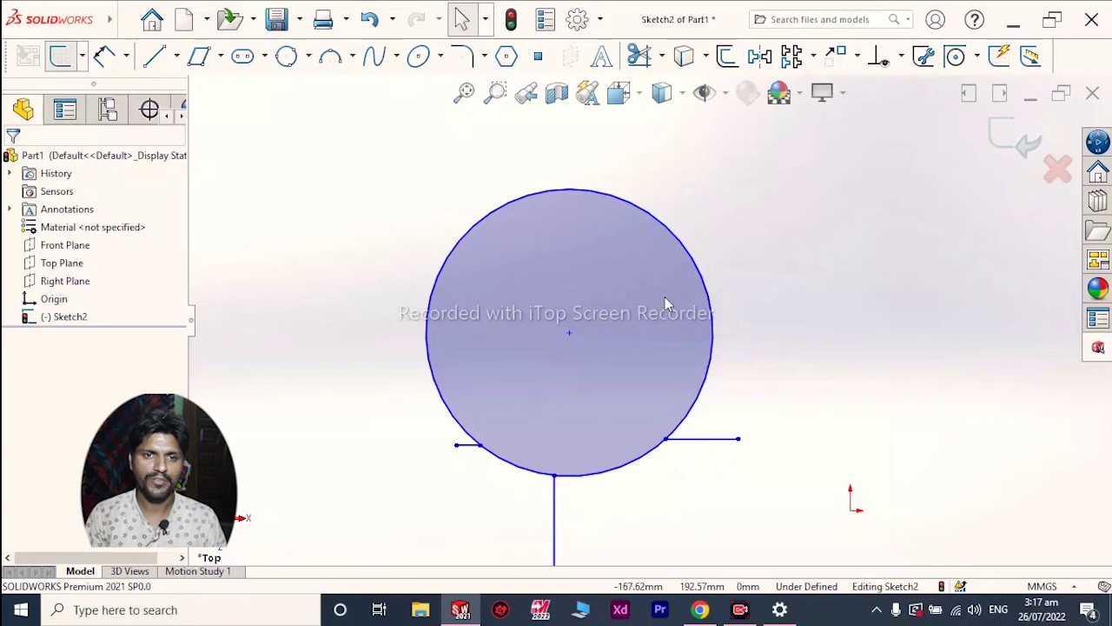
click(177, 56)
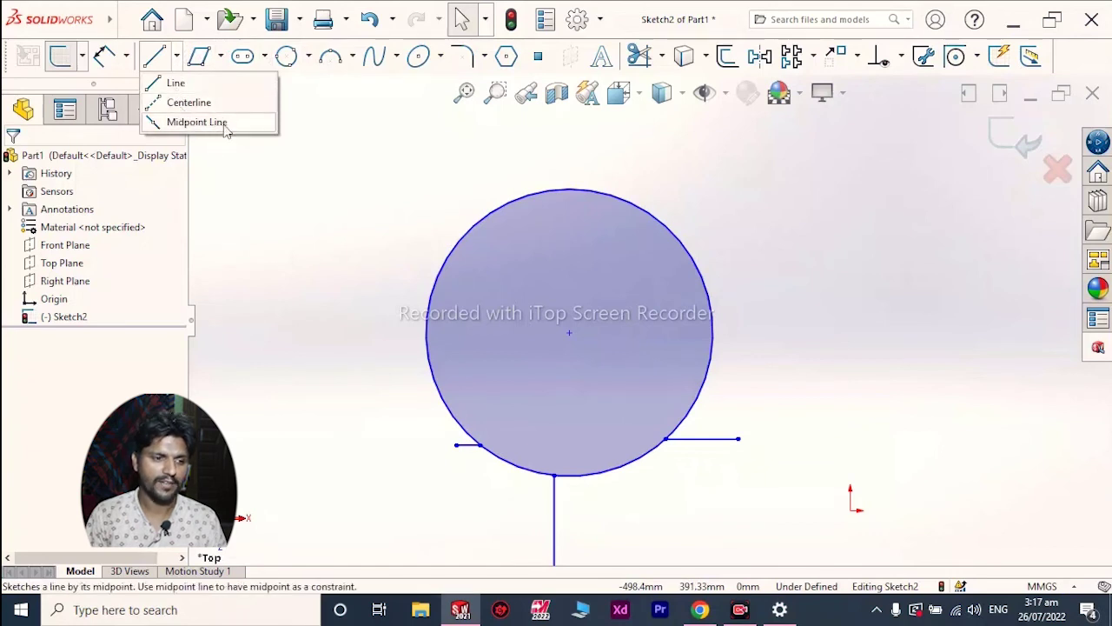
click(222, 57)
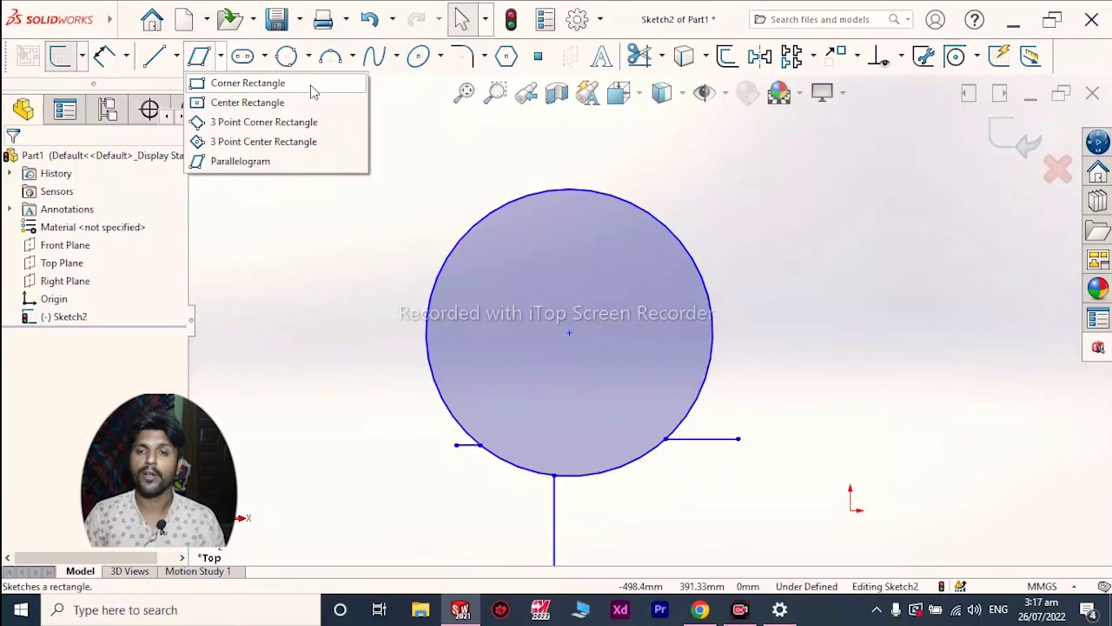
click(308, 56)
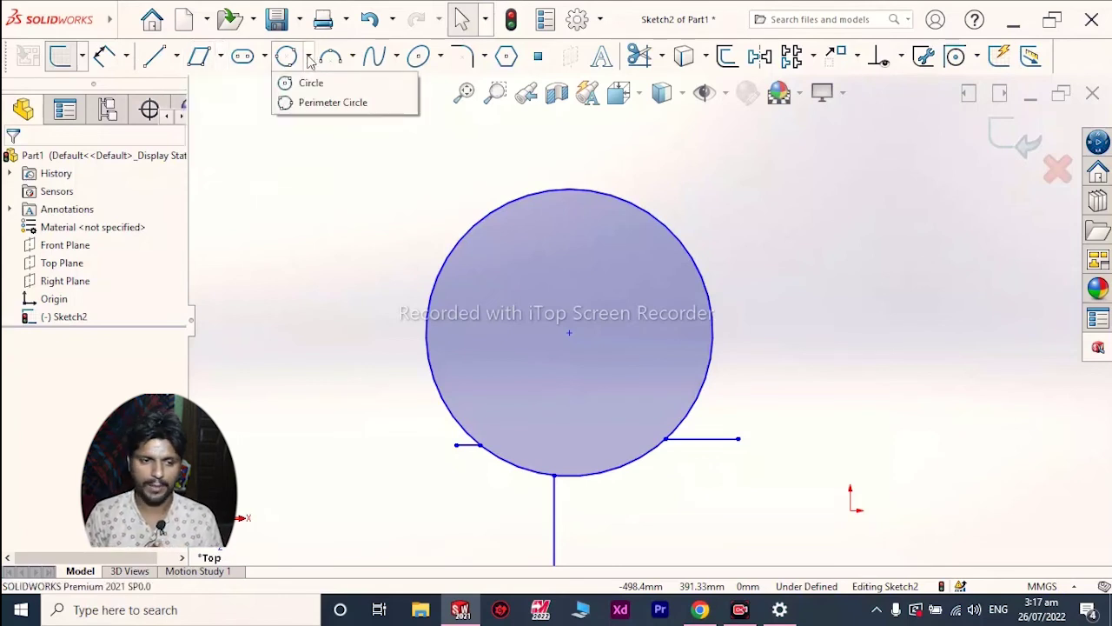